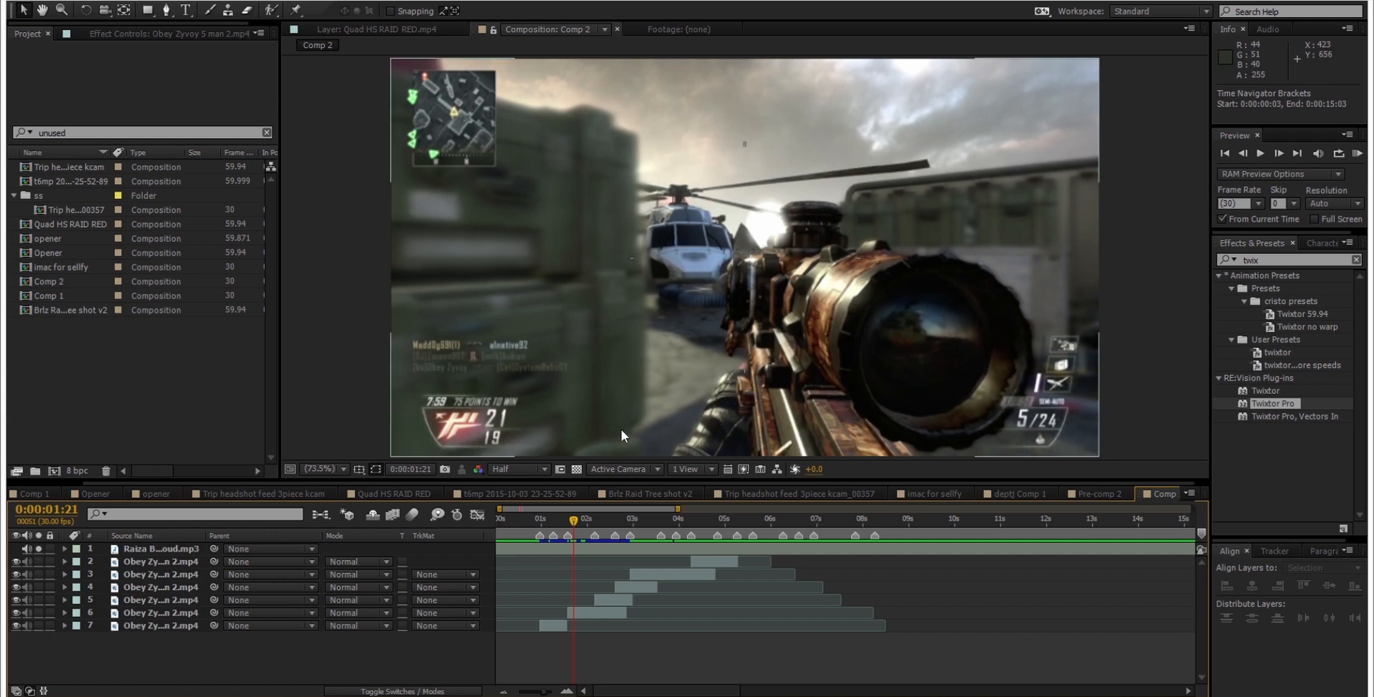
Step: Scrub the Comp 2 timeline back to the start of the first gameplay clip at 0:00:00:29
scroll(545, 569, "up", 2)
scroll(546, 570, "up", 2)
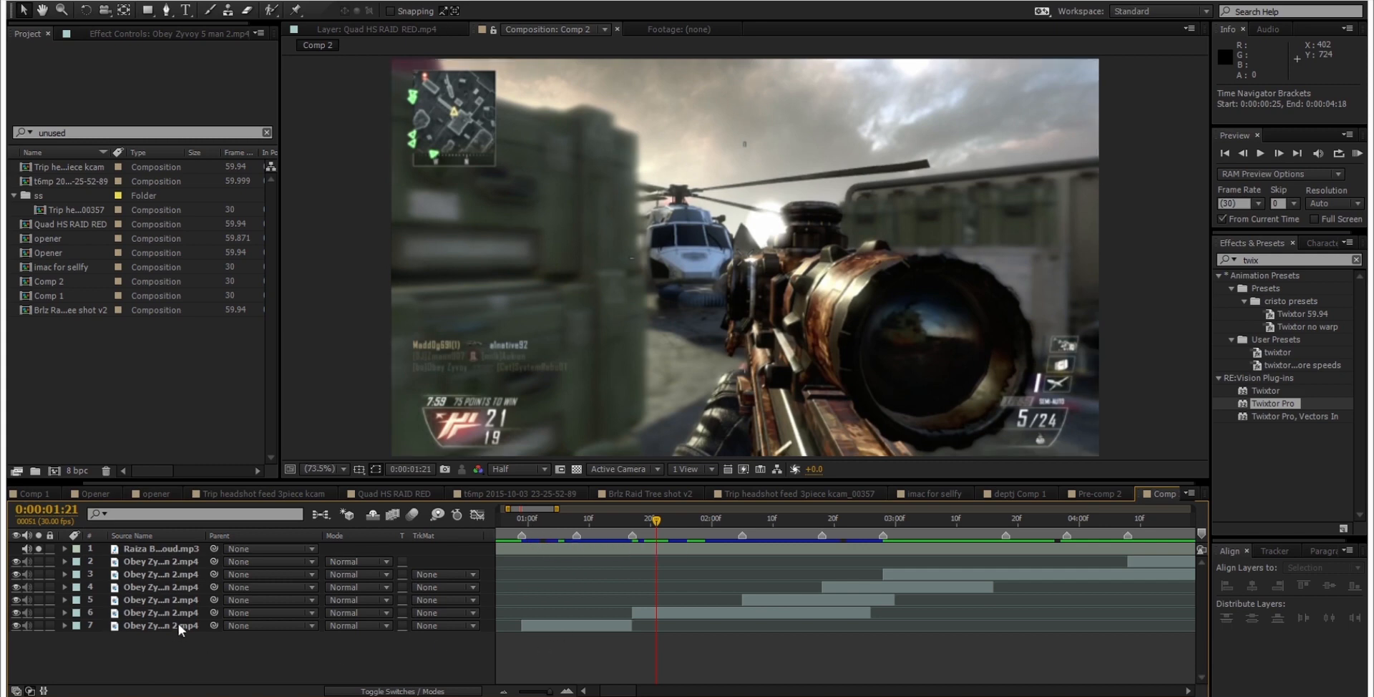
left_click_drag(637, 521, 596, 524)
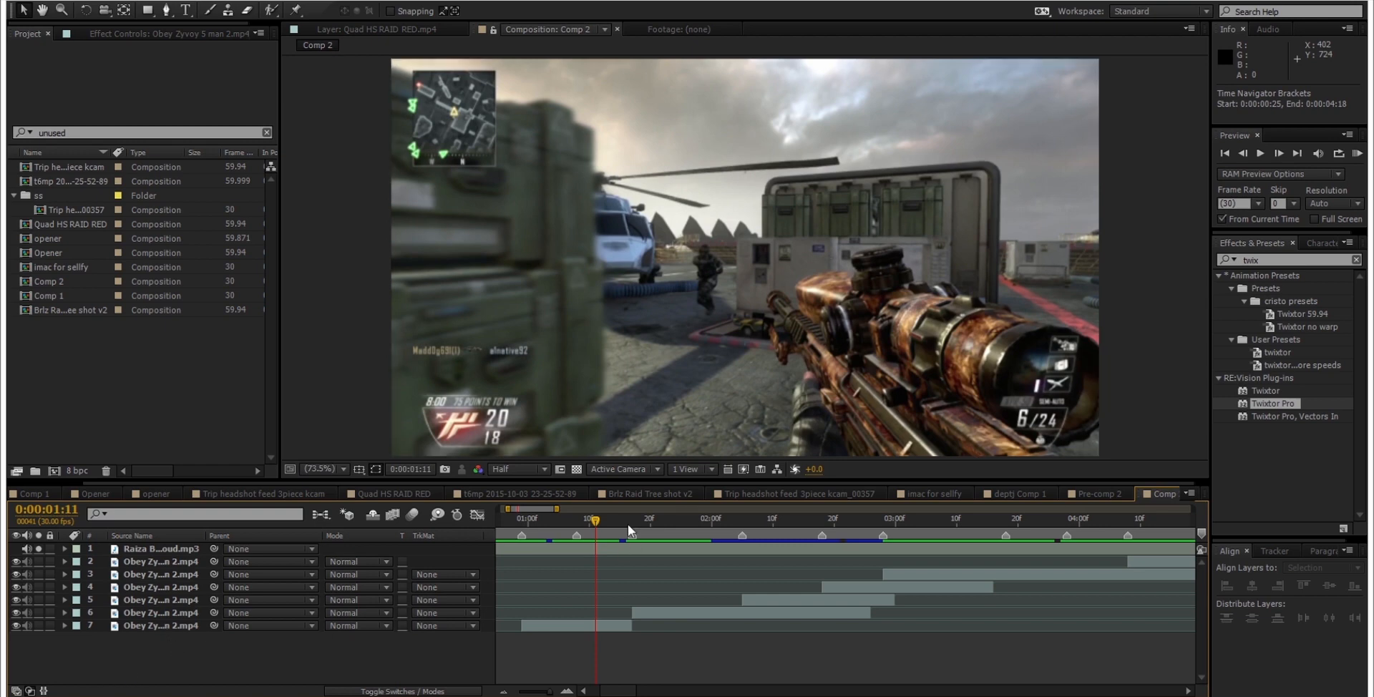
scroll(587, 646, "down", 1)
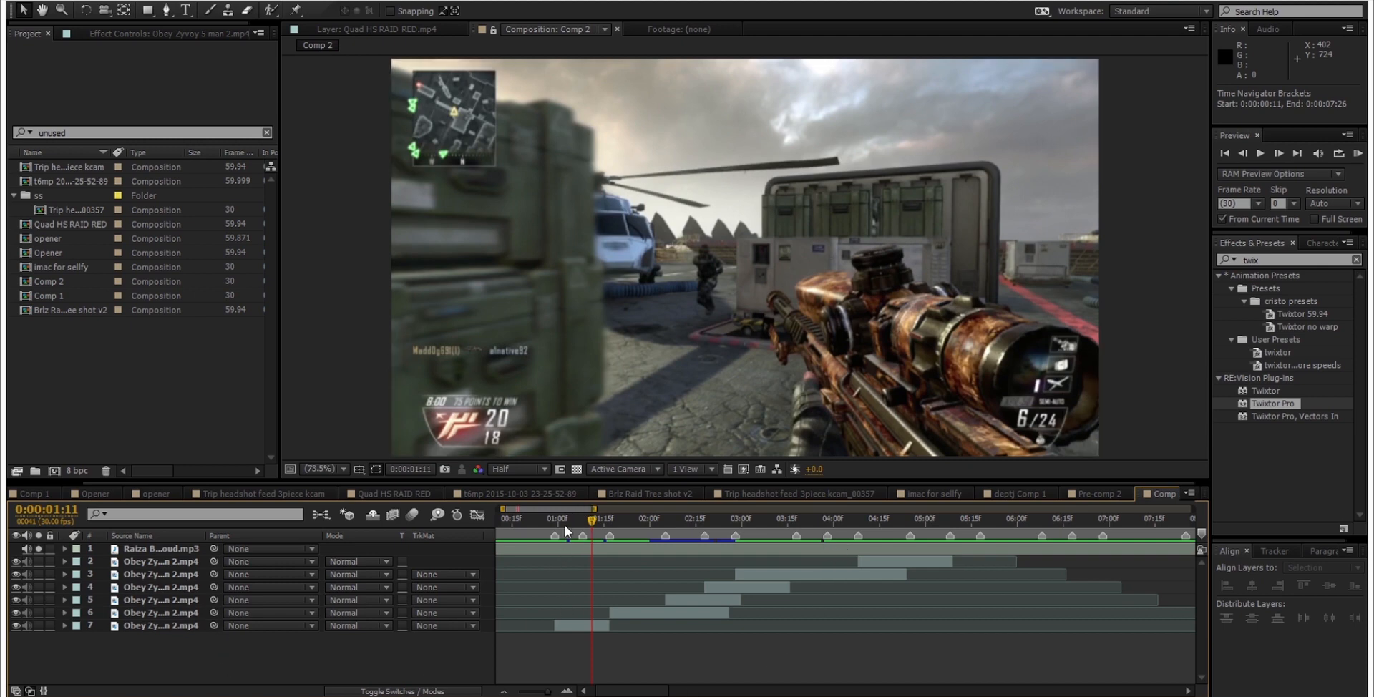
left_click_drag(563, 524, 555, 525)
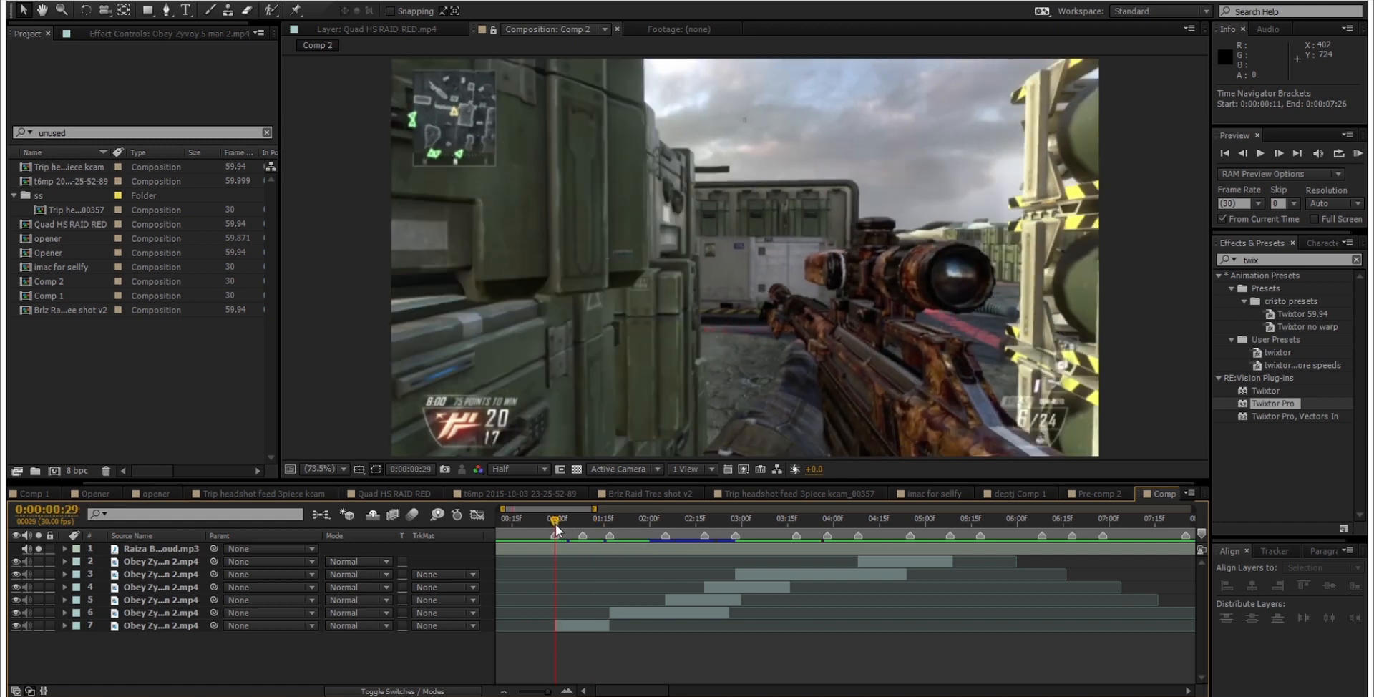
Step: Examine the Twixtor Pro settings on the gameplay clips and return the playhead to the first clip's start at 0:00:00:29
left_click(157, 551)
left_click(161, 663)
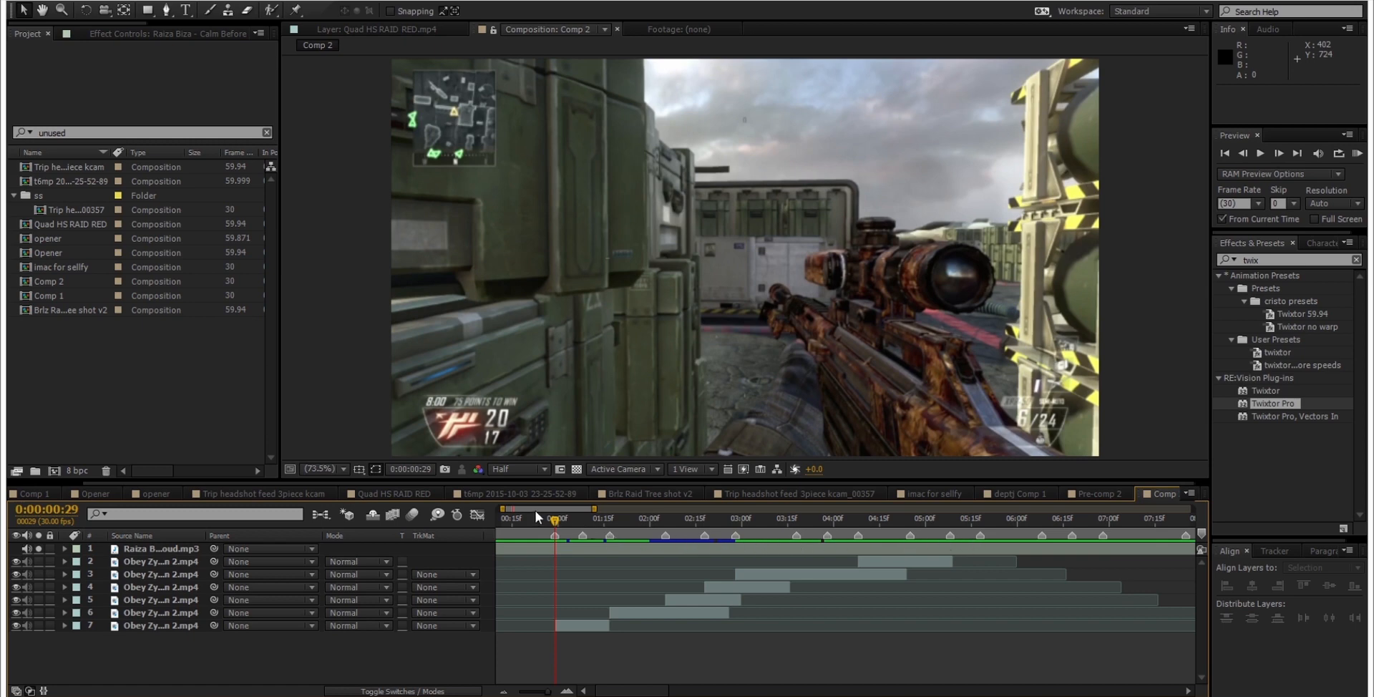
left_click(583, 626)
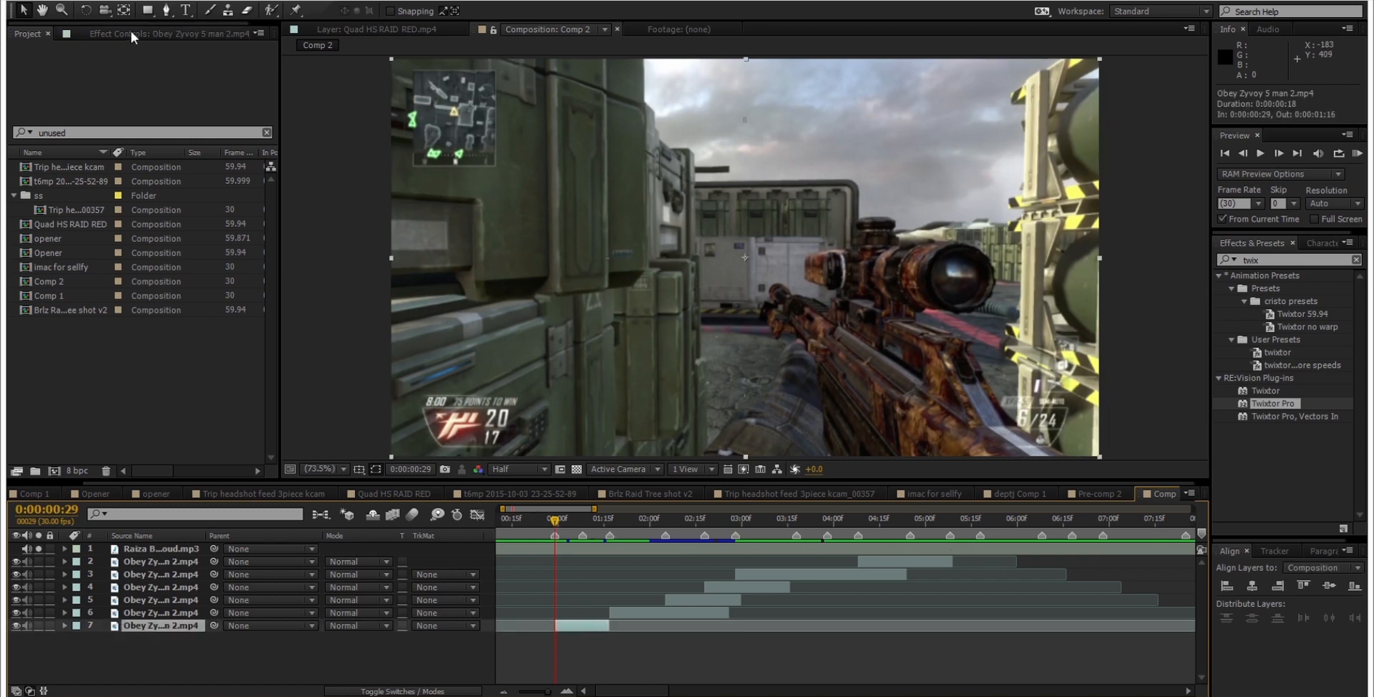
left_click(649, 611)
left_click(685, 603)
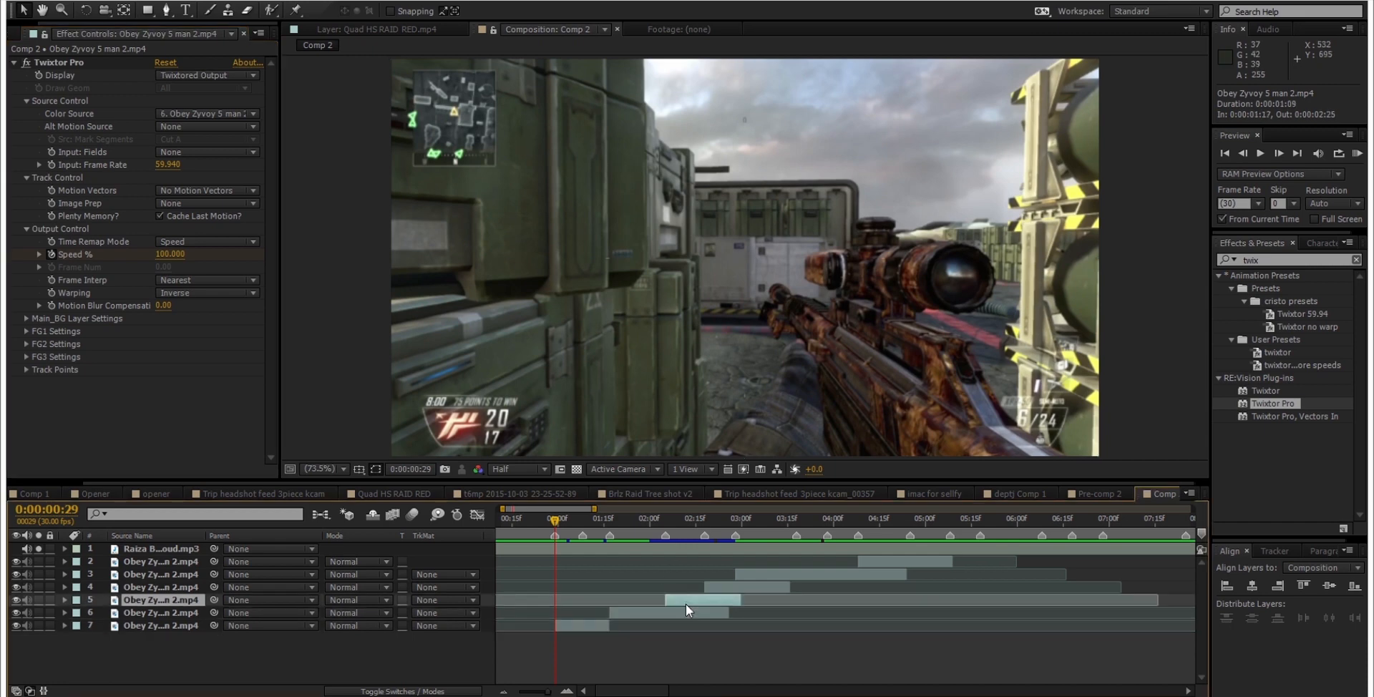
left_click(578, 628)
left_click(306, 660)
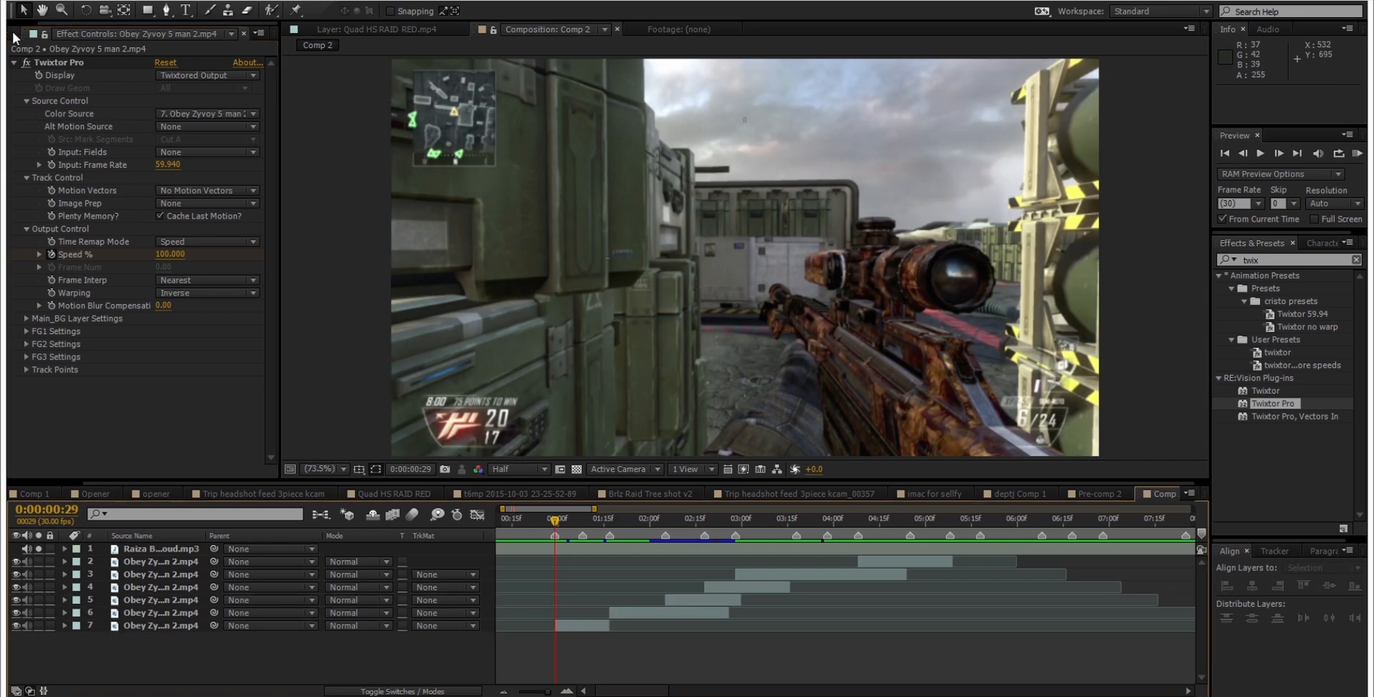
left_click(16, 33)
left_click_drag(564, 526, 639, 492)
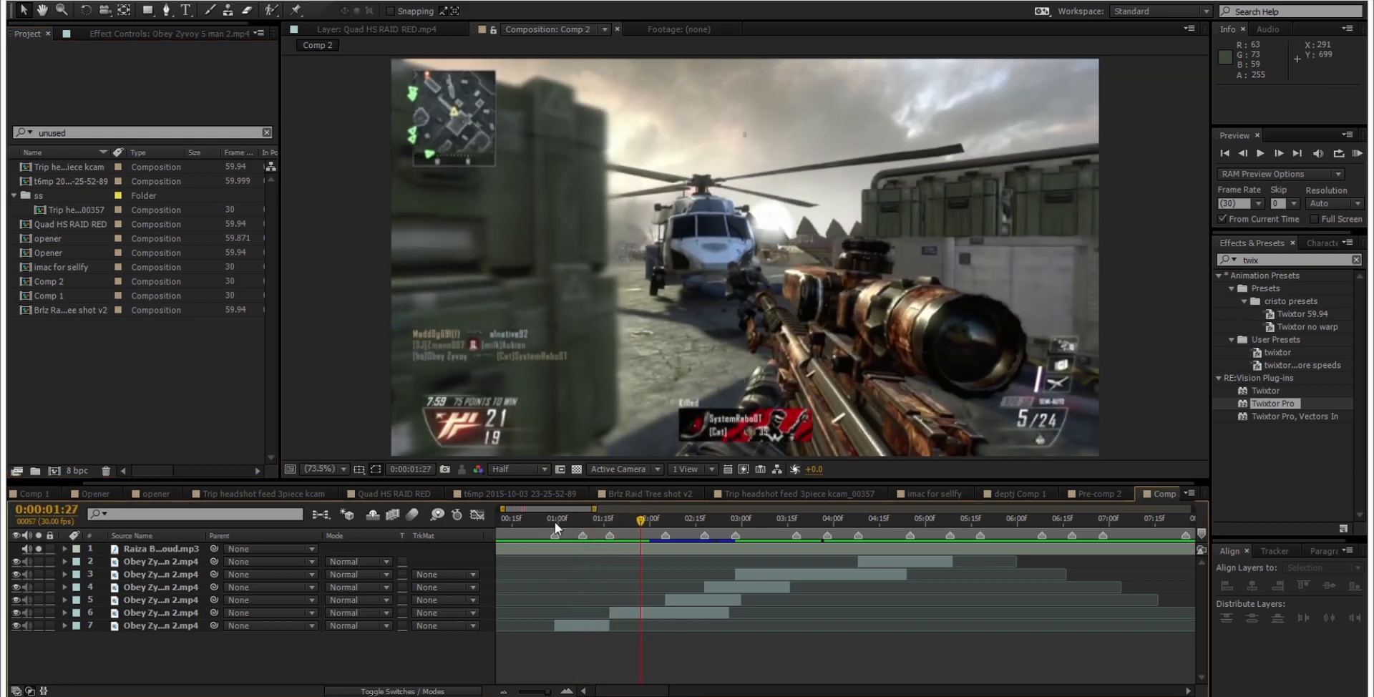
left_click(556, 523)
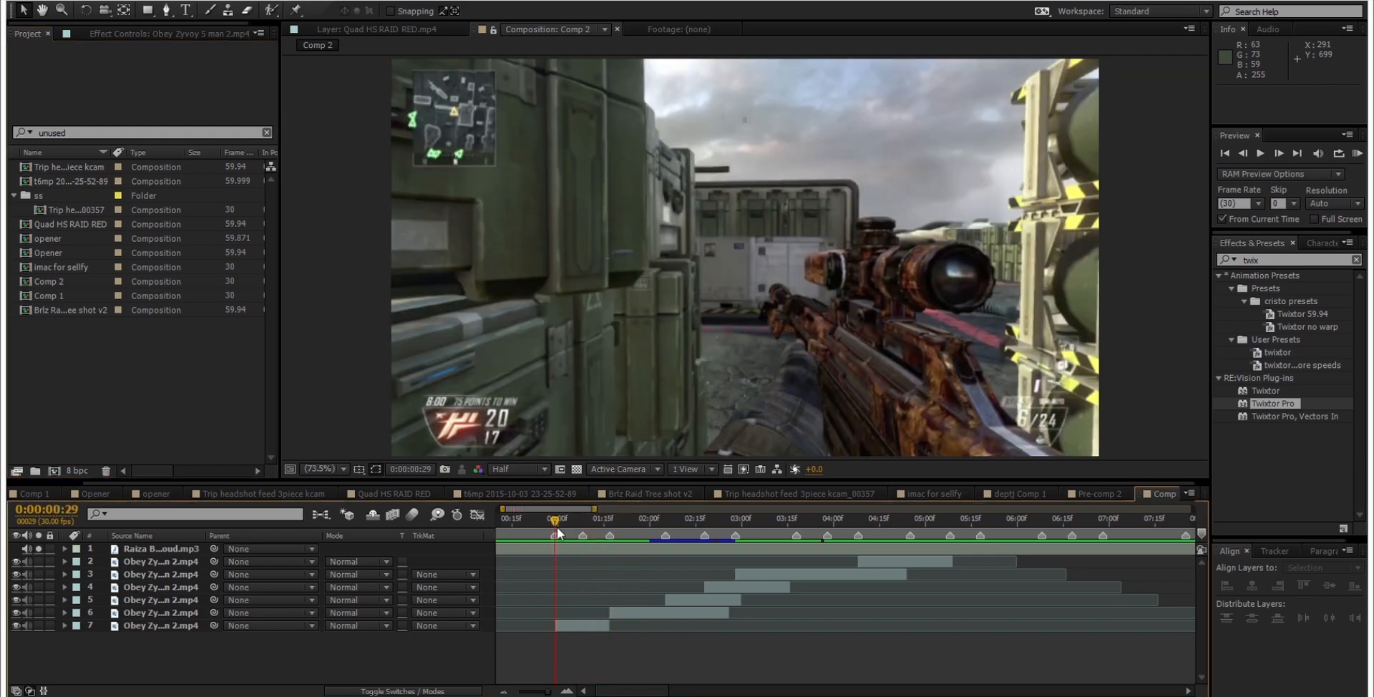
Step: Add a new adjustment layer above the audio layer in Comp 2 and save the project
left_click(148, 551)
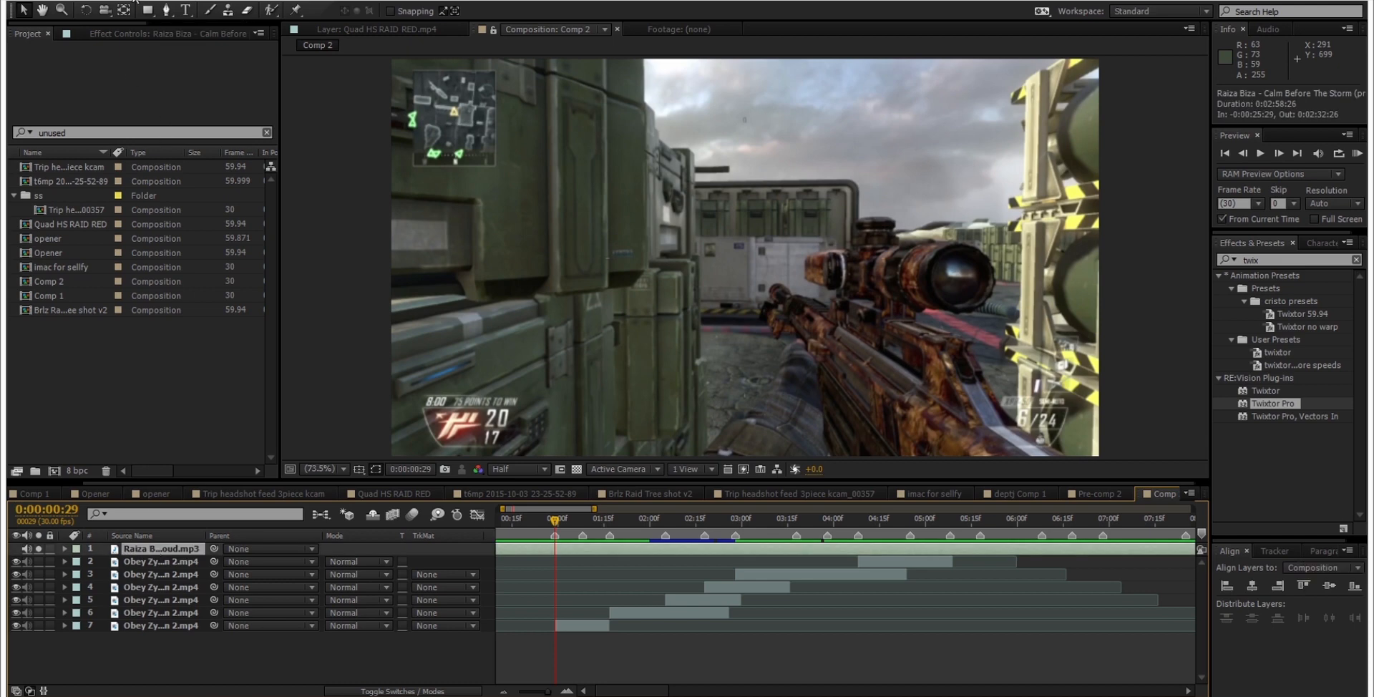
left_click(136, 1)
mouse_move(153, 12)
left_click(494, 112)
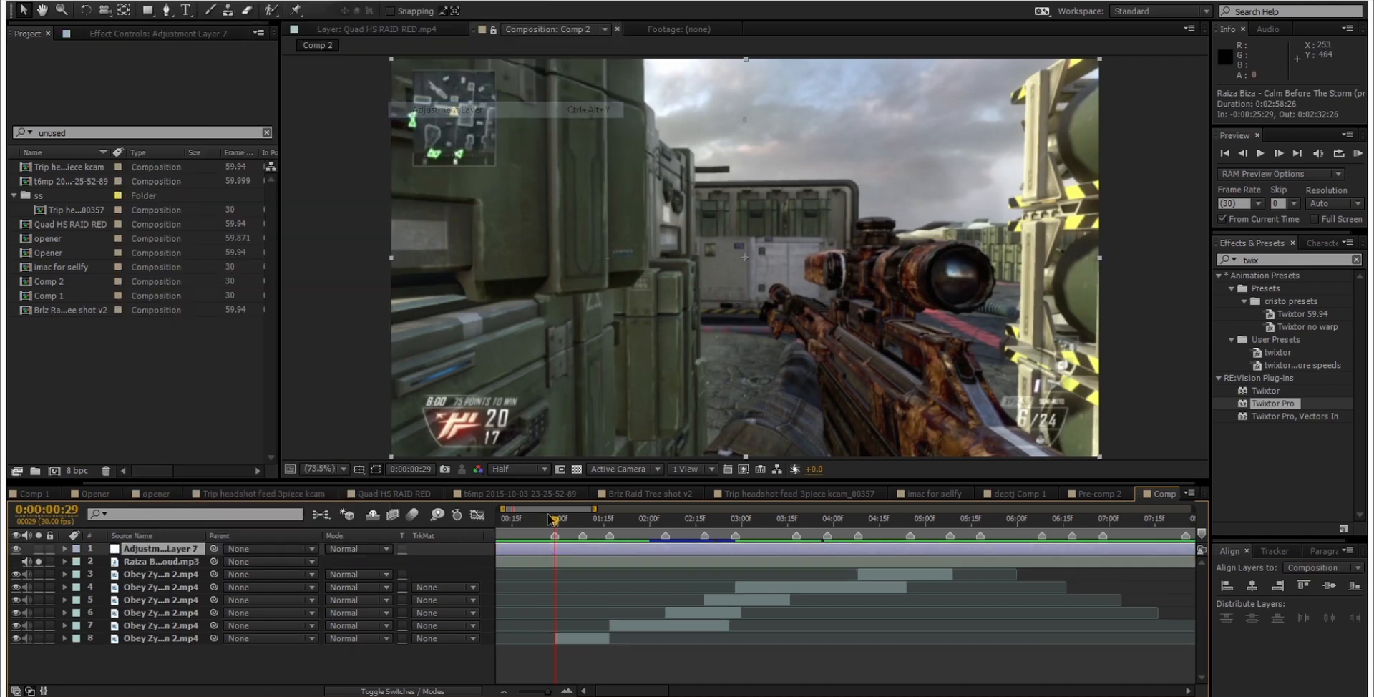
left_click(588, 660)
key("ctrl+s")
Step: Rename the new adjustment layer as pan crop
left_click(559, 546)
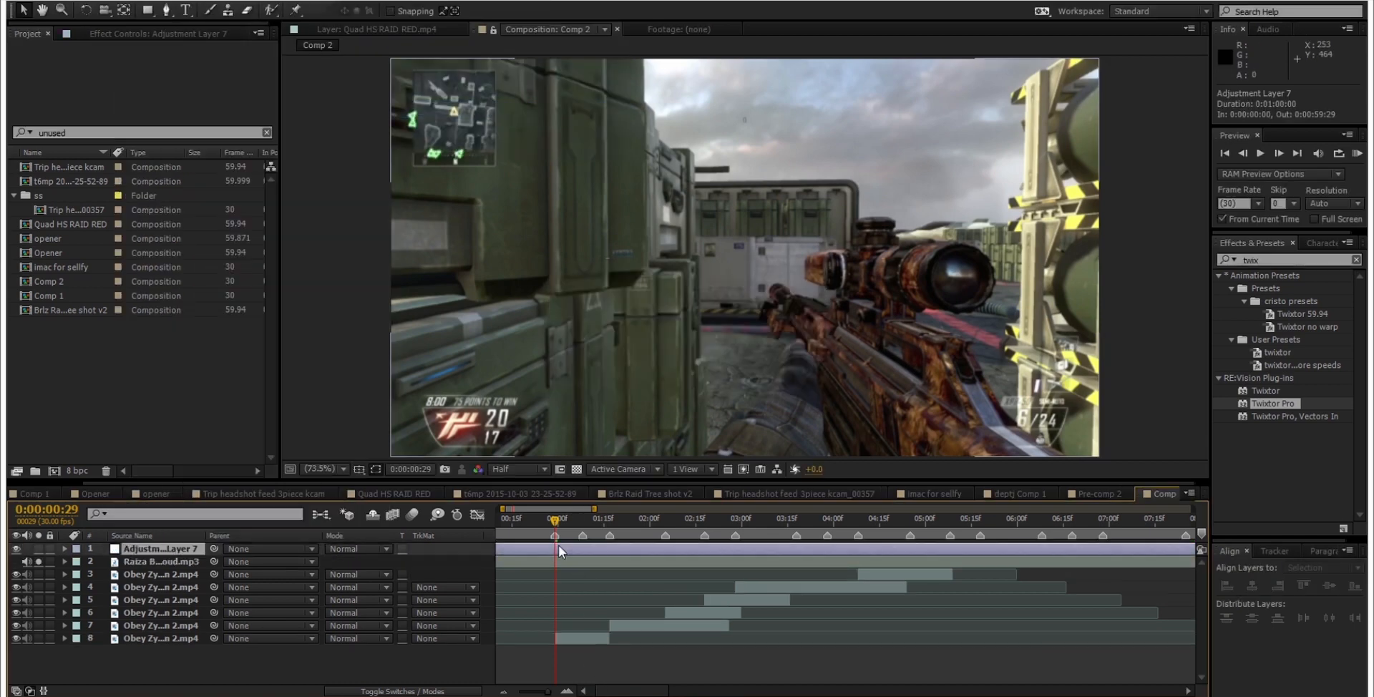
key("Return")
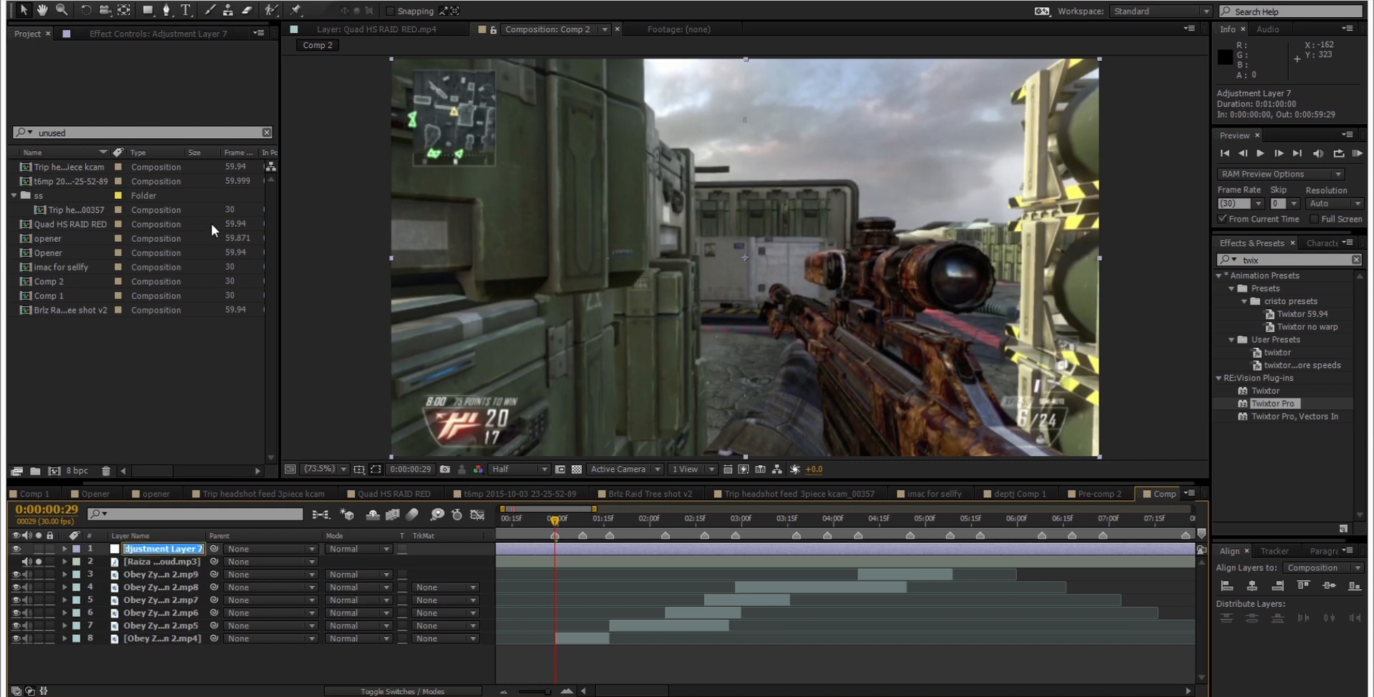
type("pan crop")
key("Return")
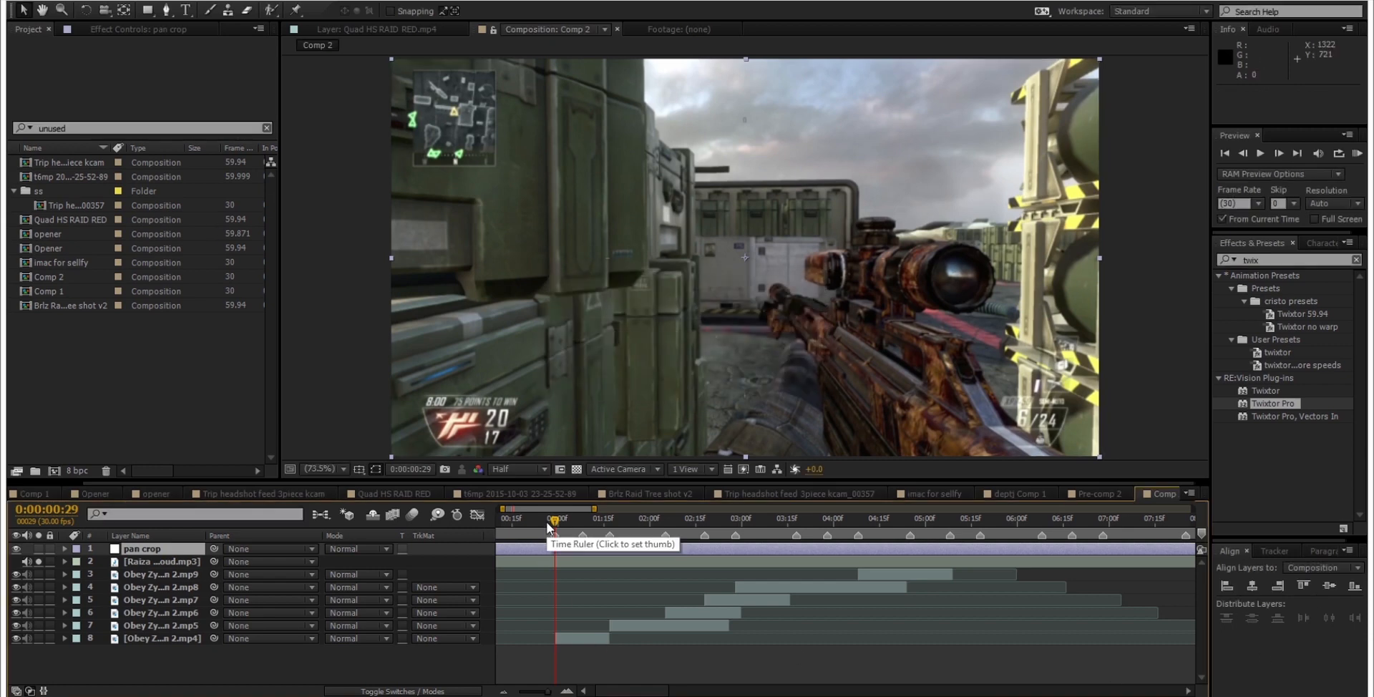
Step: Find the Transform effect in the Distort category and apply it to the pan crop layer
left_click(1288, 260)
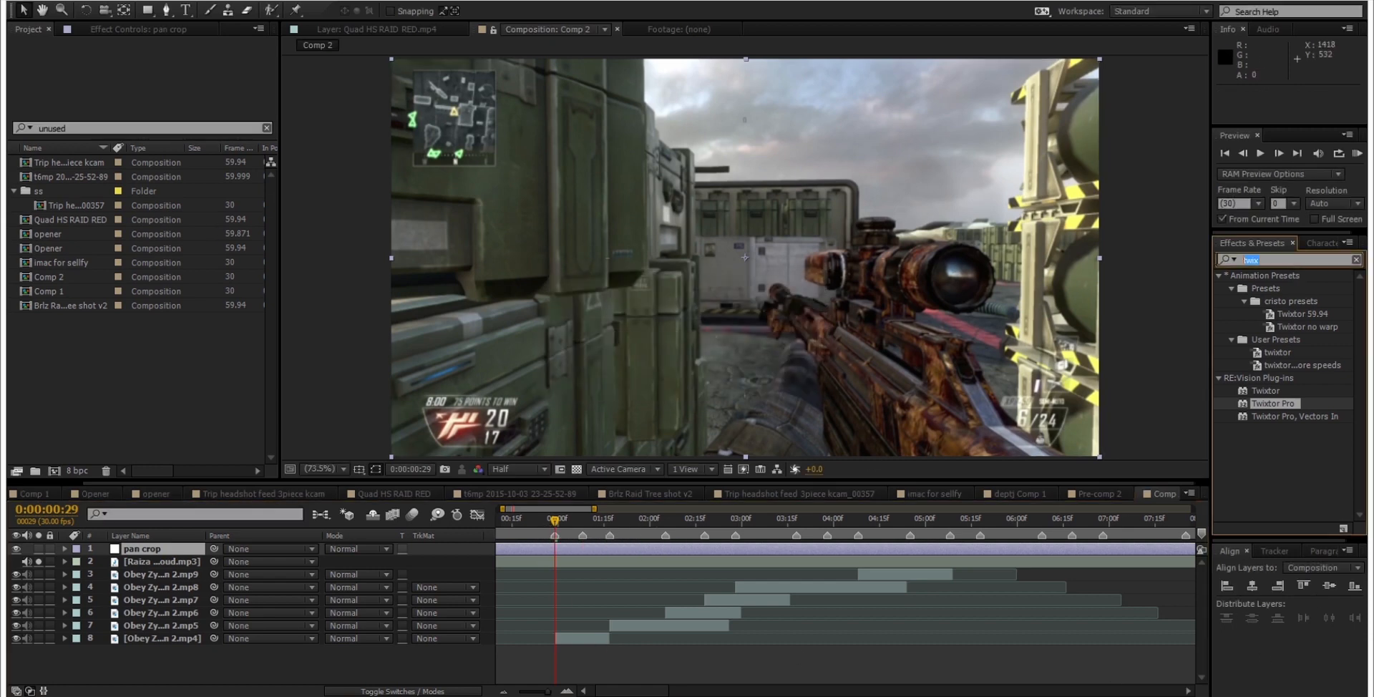
type("trans")
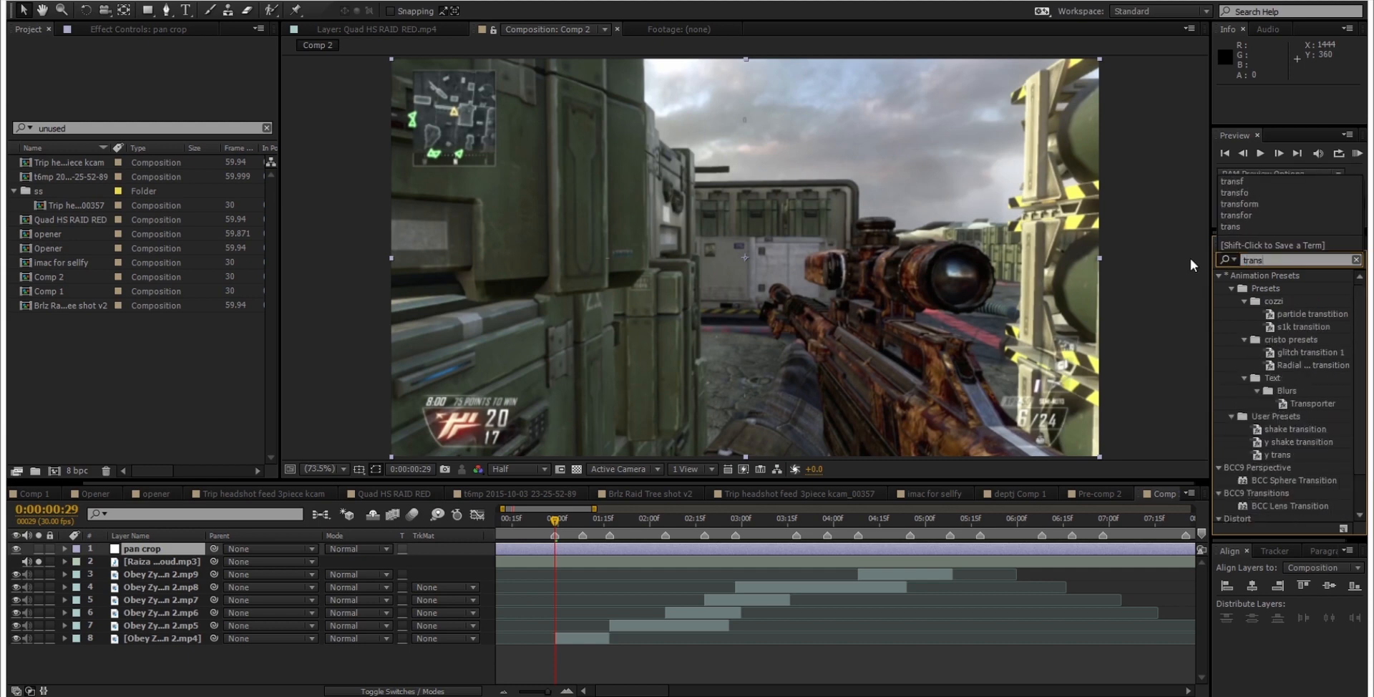
type("form")
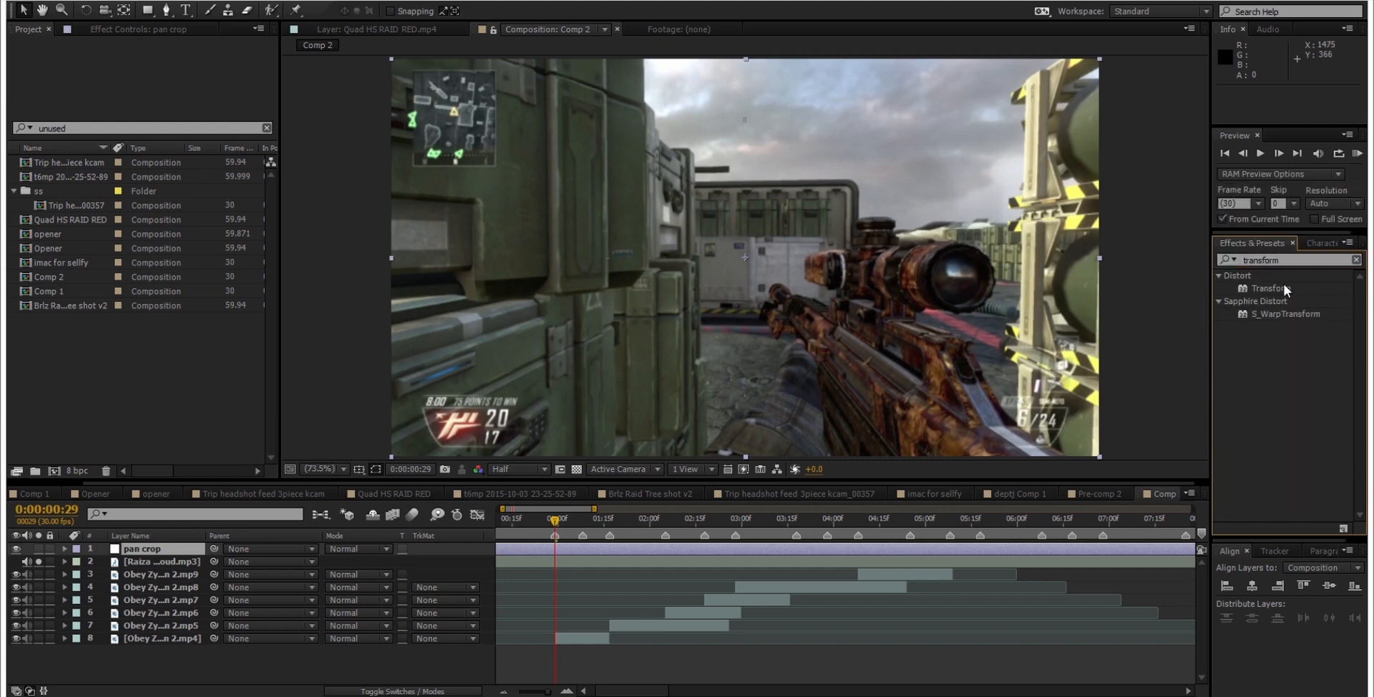
left_click(1282, 286)
double_click(1283, 287)
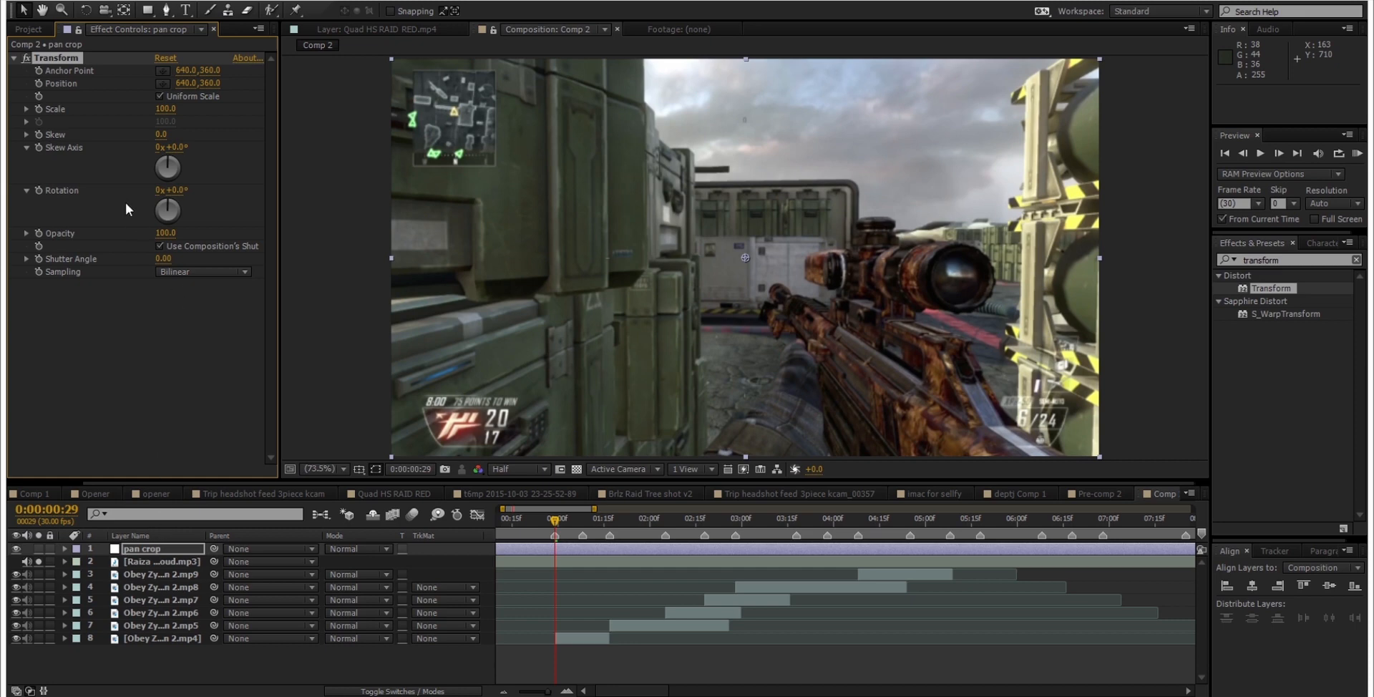
Step: Hide the pan crop layer, preview the clips in playback, and return to 0:00:00:29
left_click(17, 550)
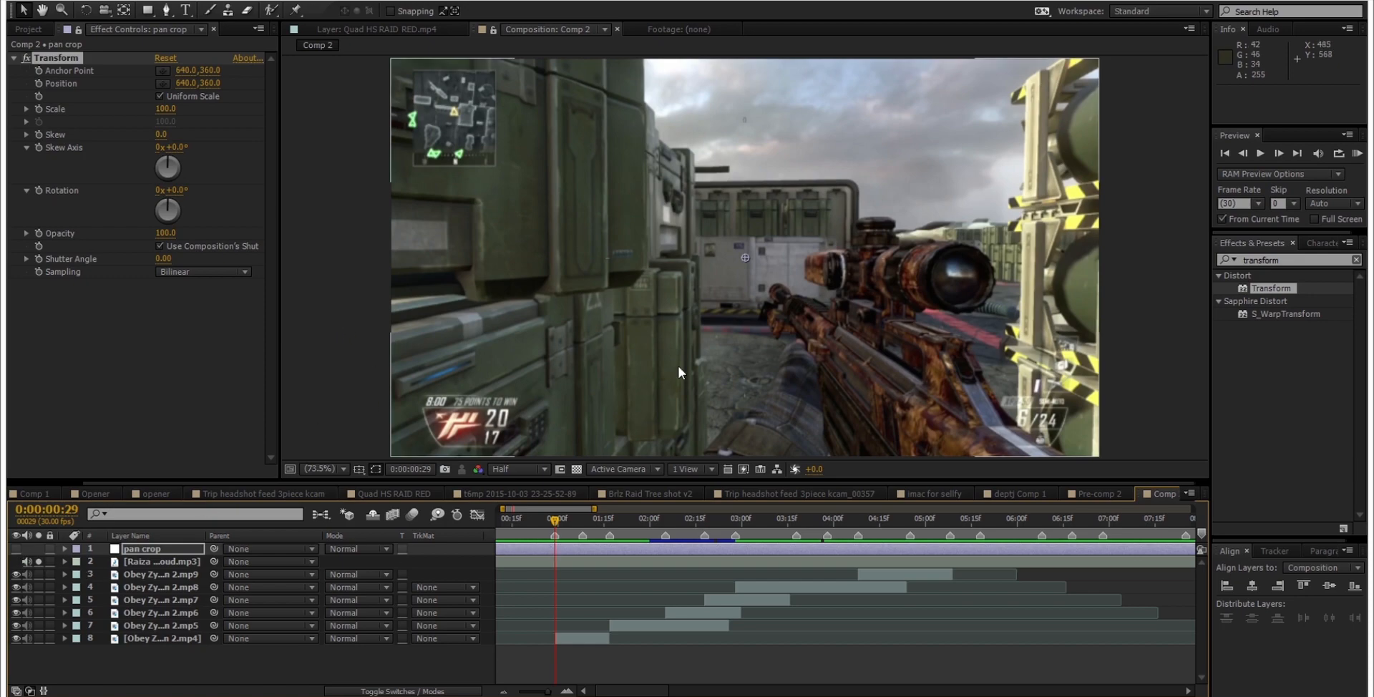
key("space")
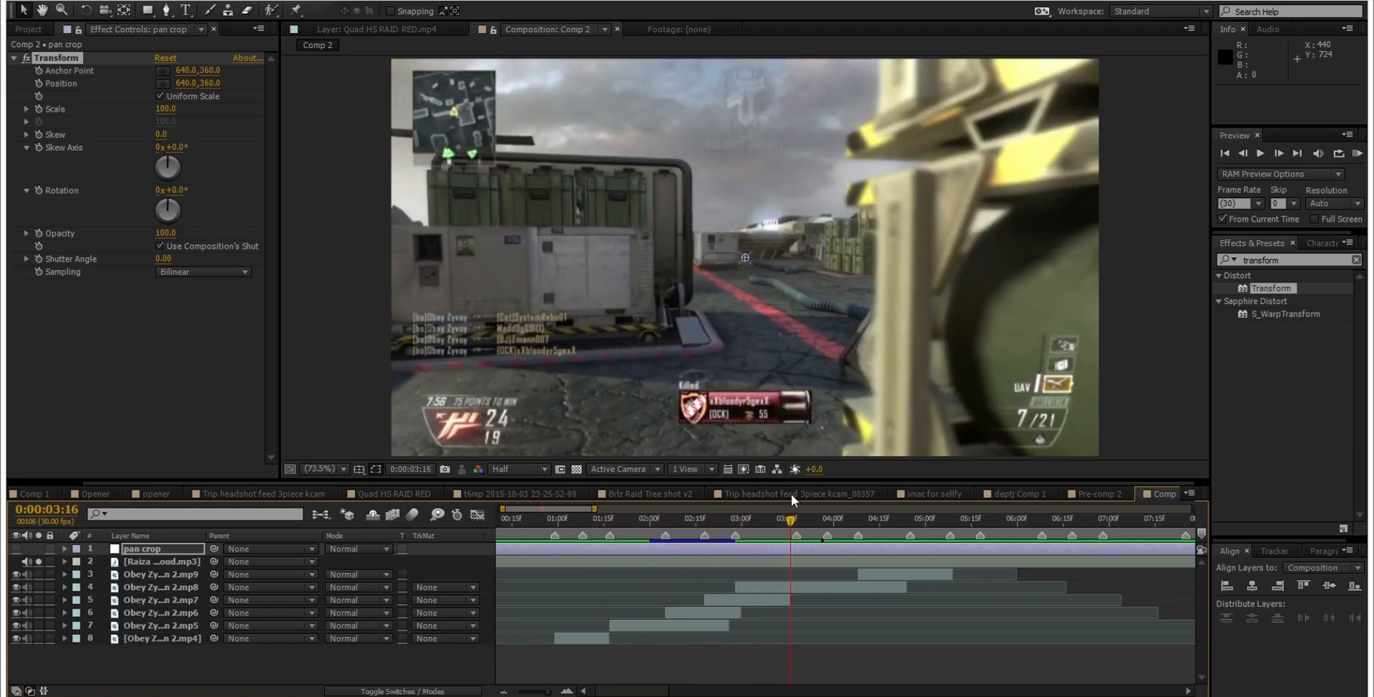
left_click_drag(790, 521, 555, 594)
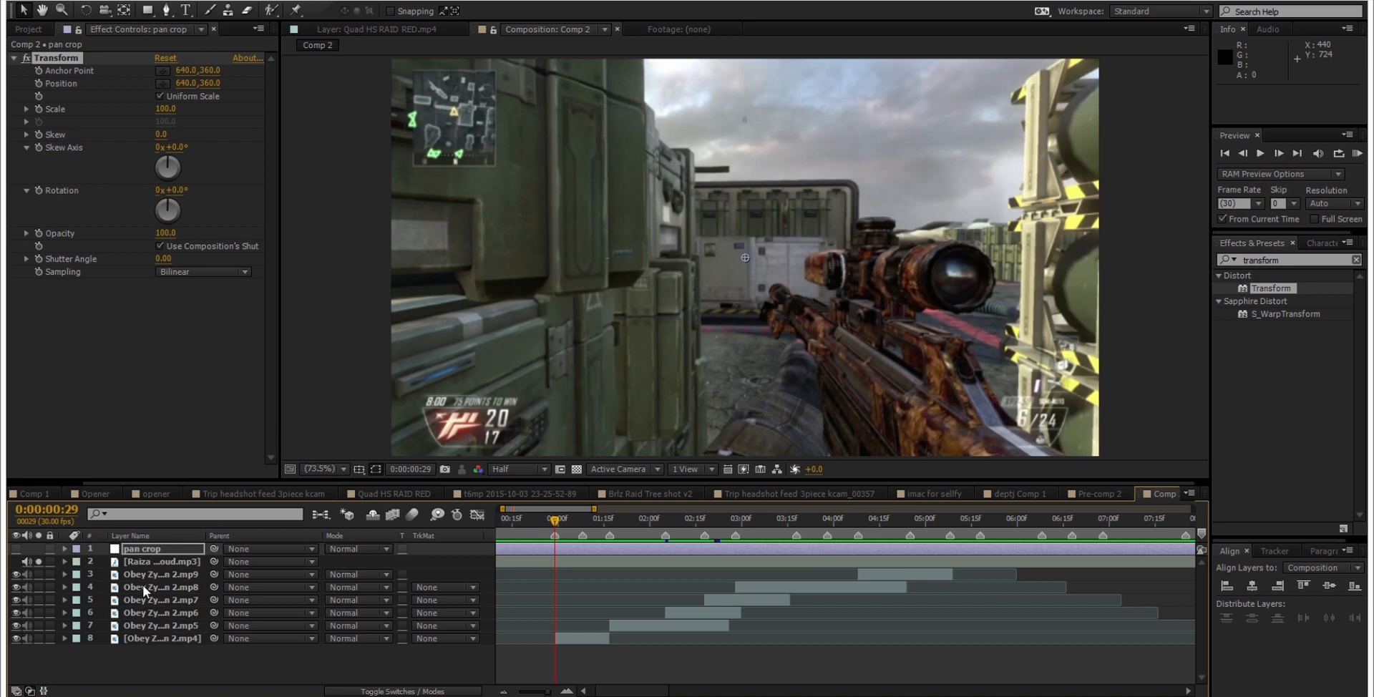
Step: Start keyframing the Transform effect's Scale on pan crop at 0:00:00:29 and reveal the keyframe in the timeline
left_click(161, 548)
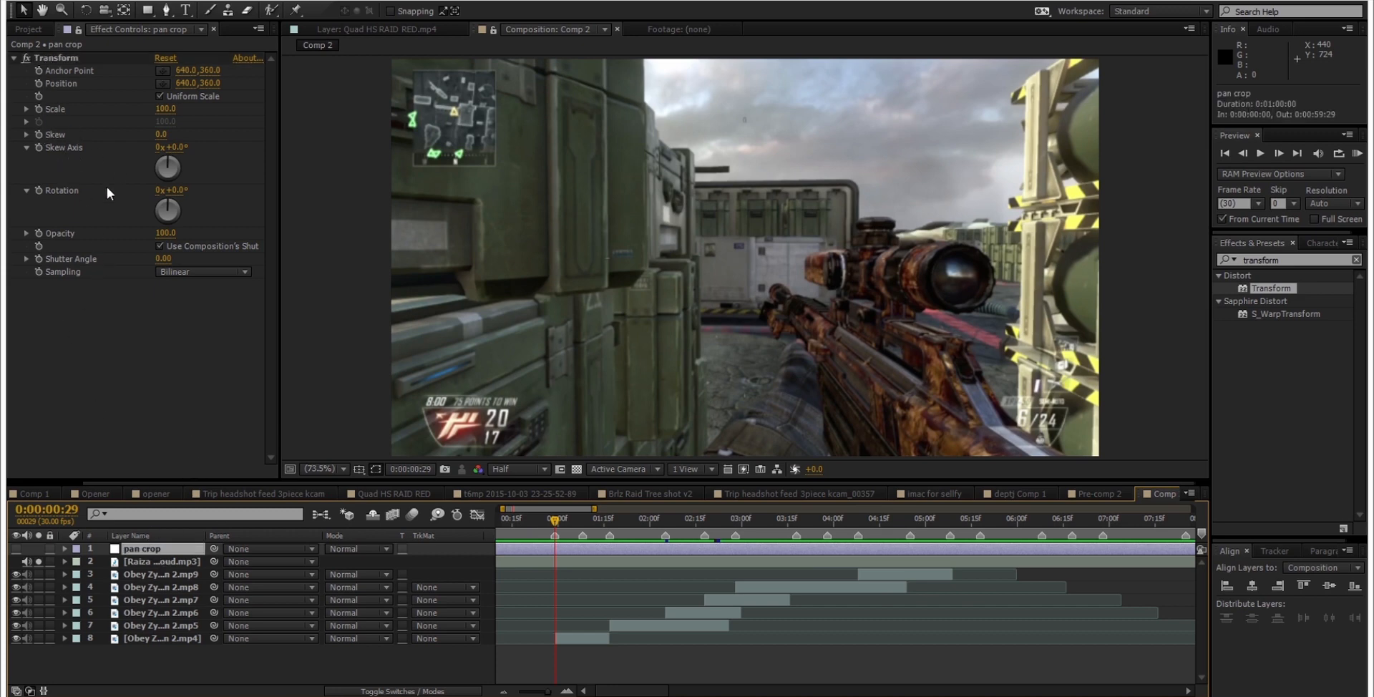
left_click(36, 105)
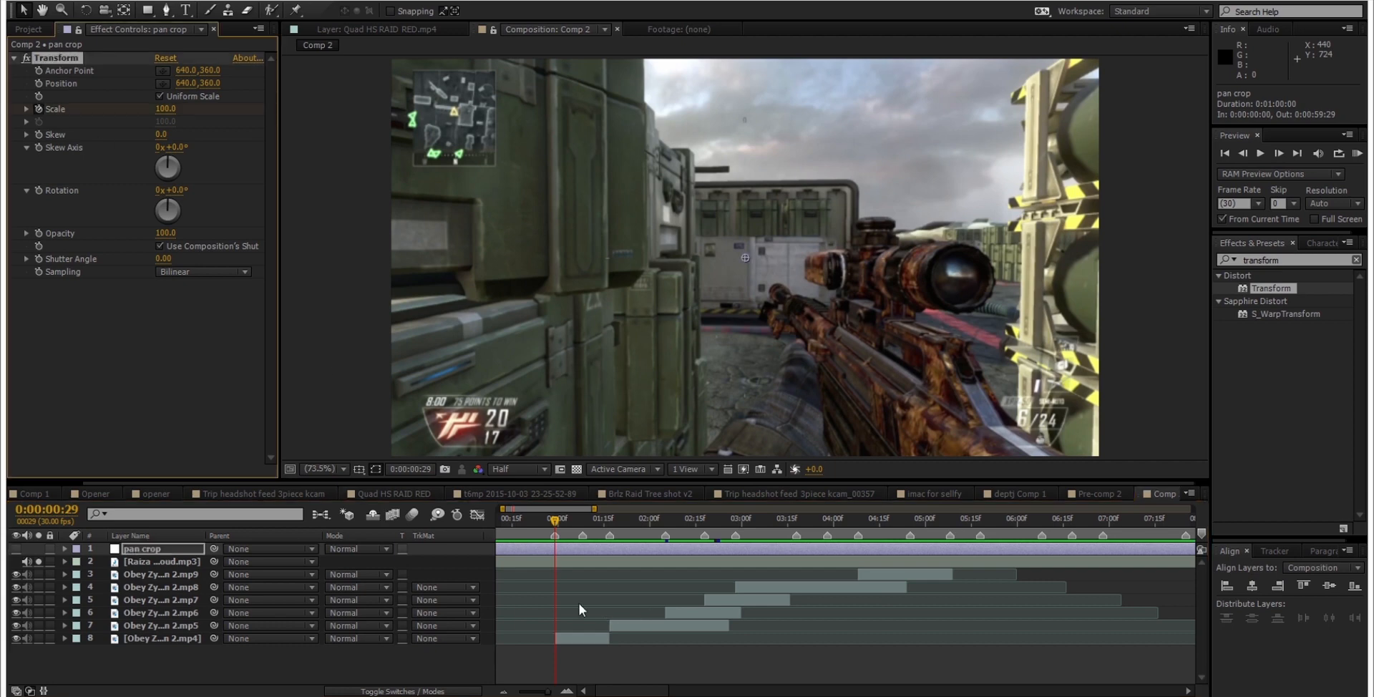
scroll(546, 563, "up", 1)
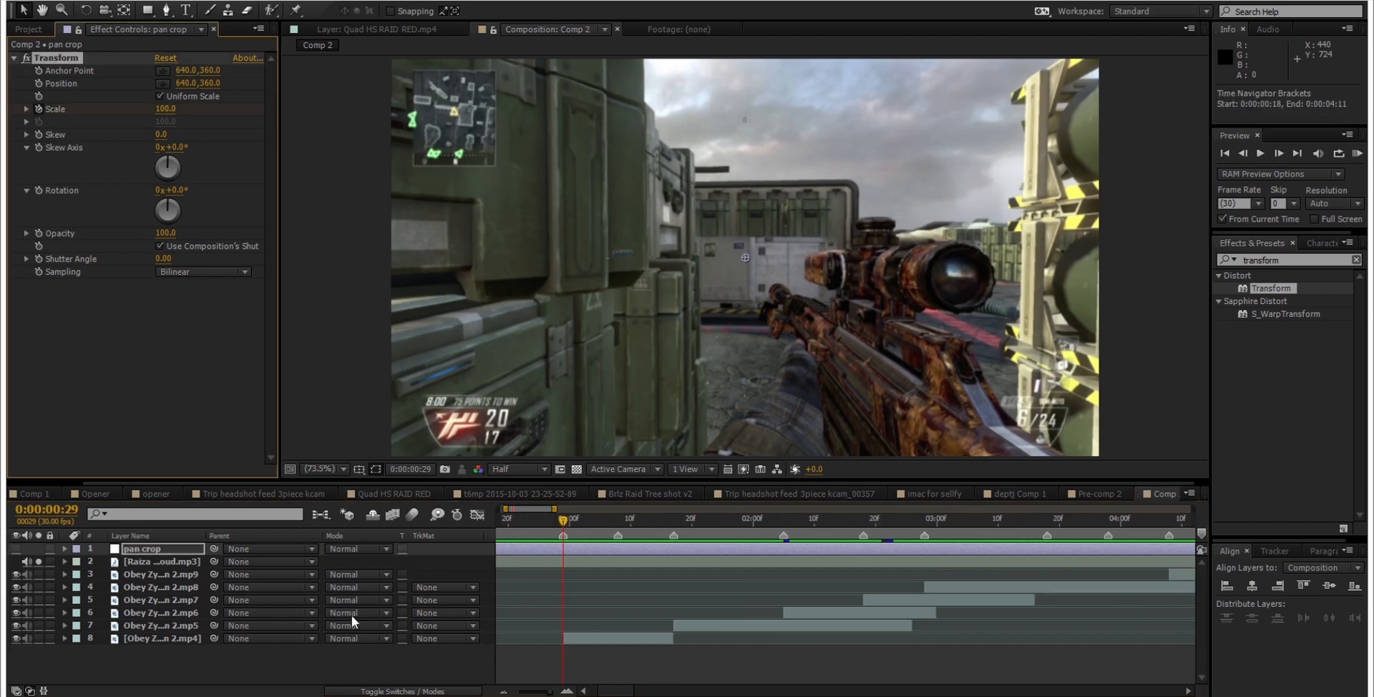
left_click(39, 109)
key("u")
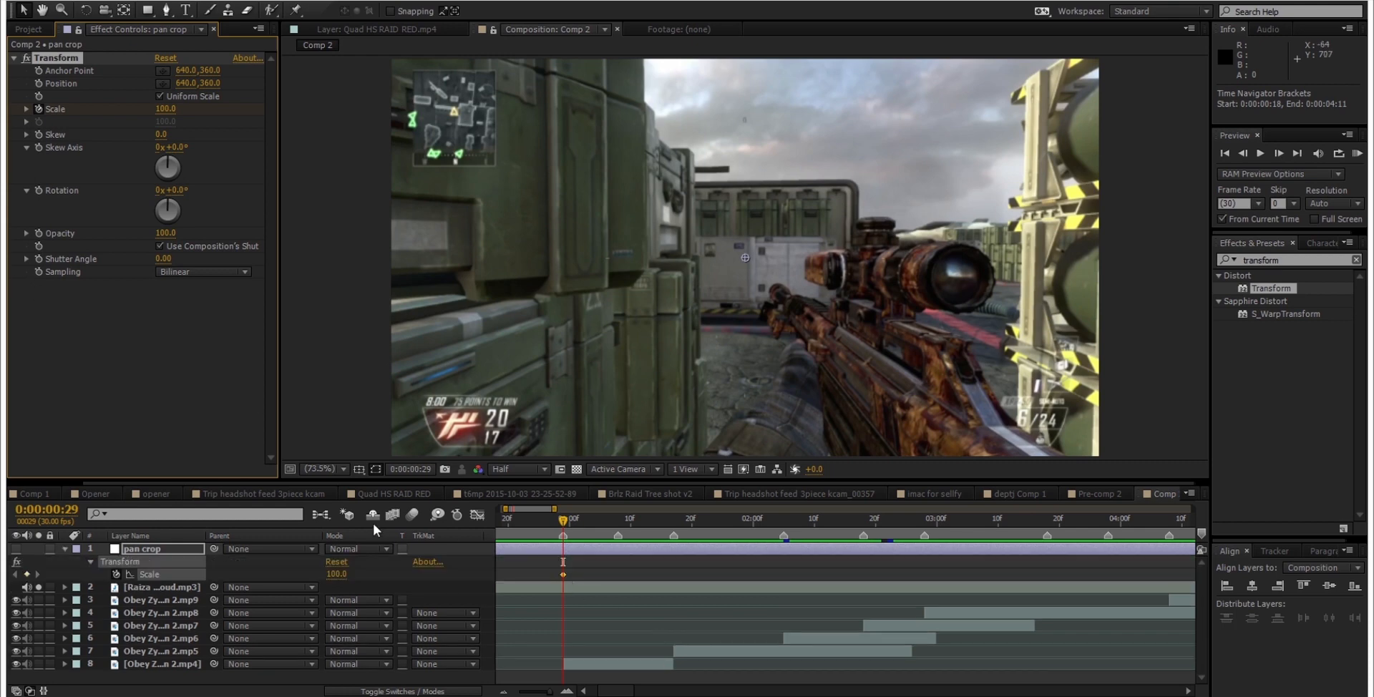
left_click(553, 574)
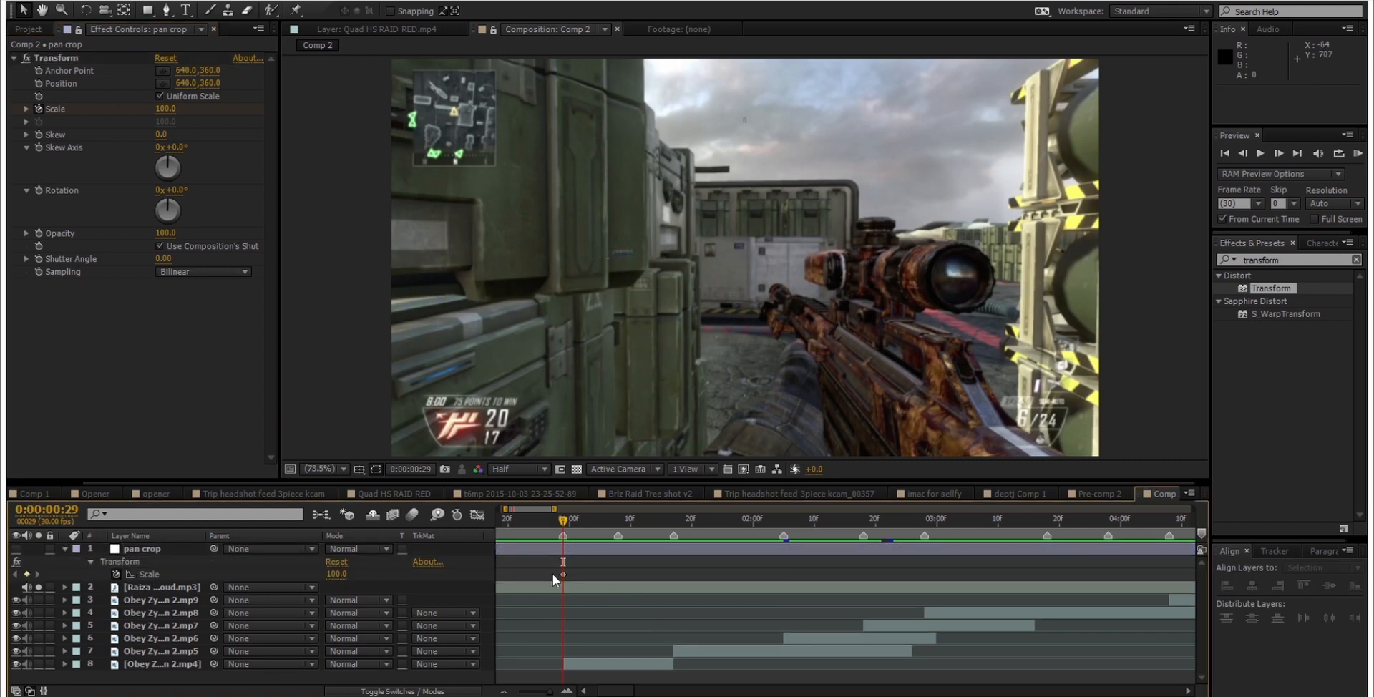
Step: Shift the first Scale keyframe one frame earlier and add a Scale keyframe of 103 at 0:00:00:29
scroll(563, 578, "up", 1)
left_click_drag(561, 575, 552, 573)
scroll(613, 567, "down", 1)
left_click(590, 575)
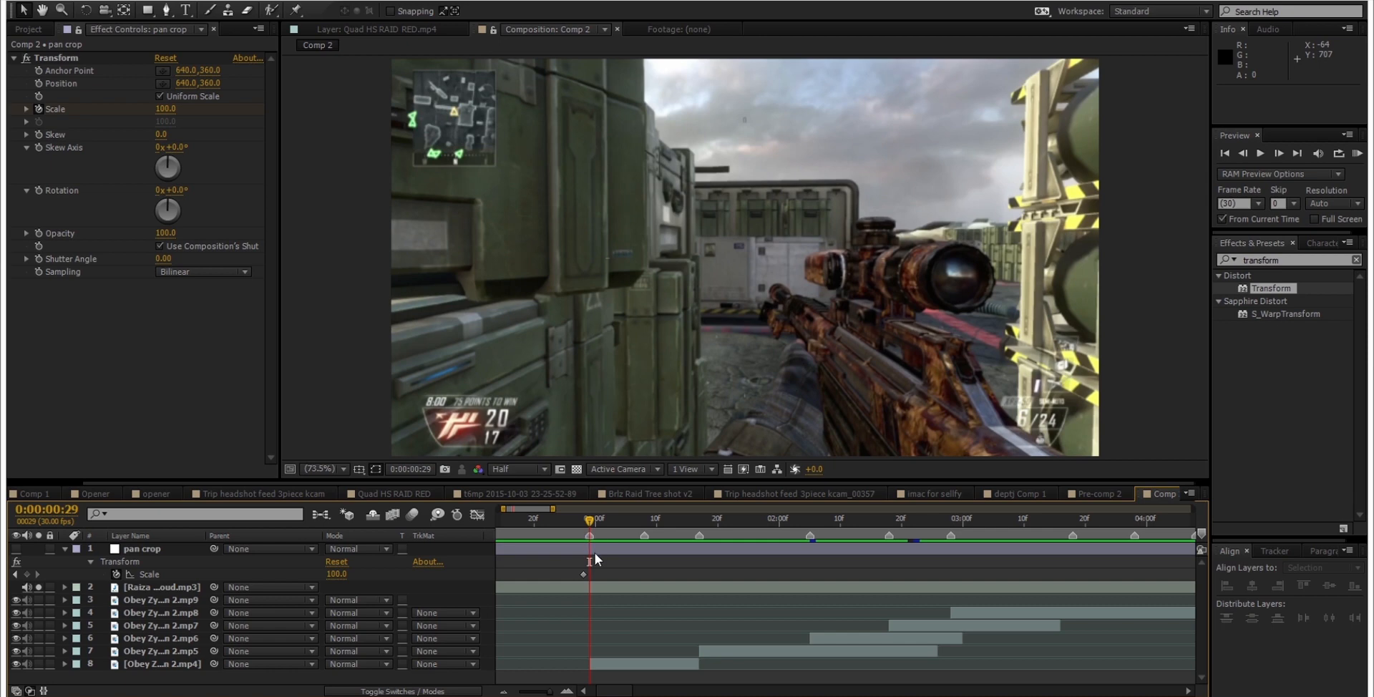
left_click_drag(588, 526, 587, 545)
left_click_drag(583, 549, 589, 544)
key("Return")
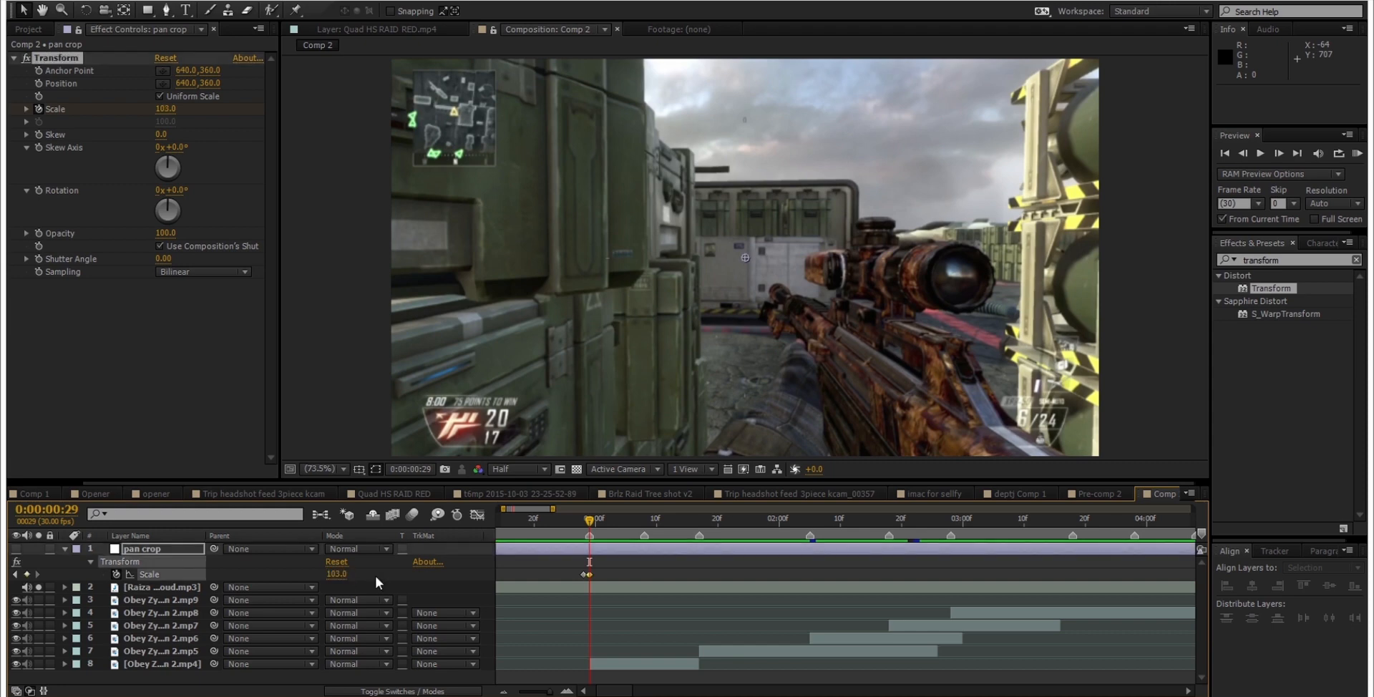
Step: Check the one-frame jump between the two Scale keyframes and save the project
key("Page_Up")
key("Page_Down")
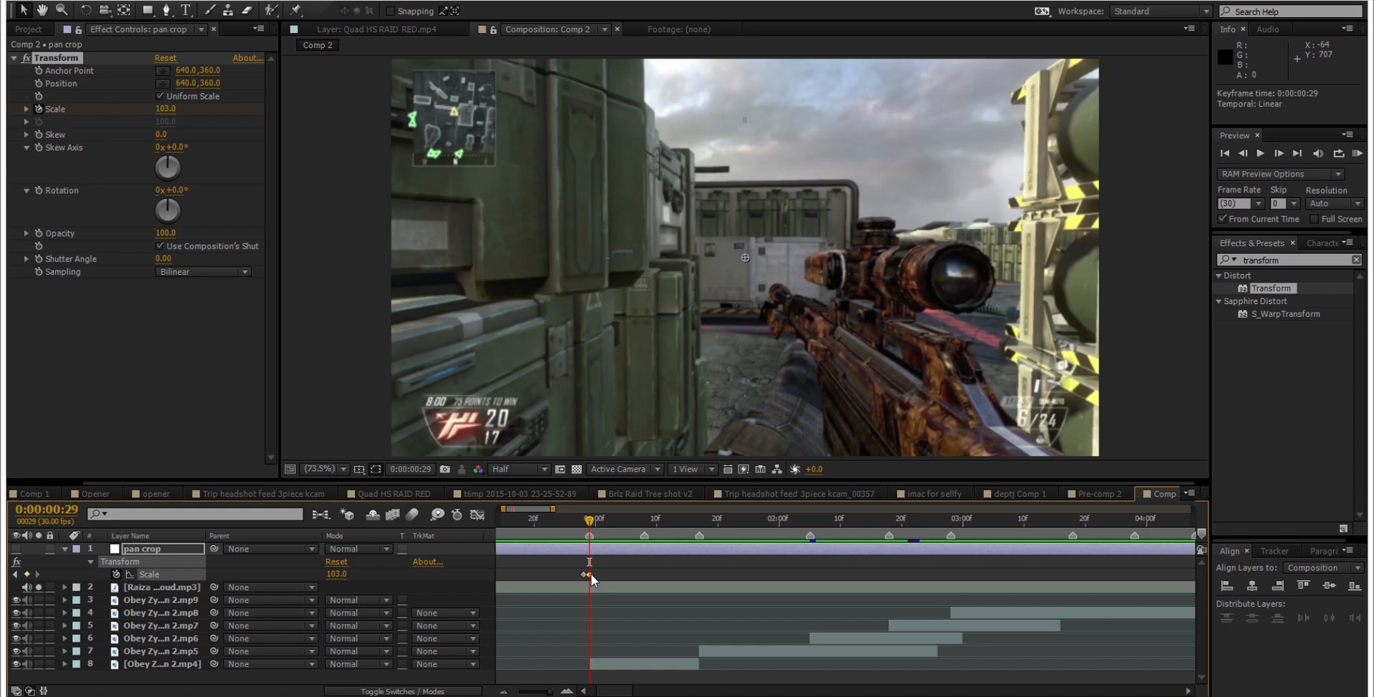
left_click_drag(591, 574, 597, 571)
mouse_move(589, 520)
left_mouse_down()
mouse_move(603, 523)
mouse_move(590, 528)
left_mouse_up()
left_click_drag(599, 573, 591, 576)
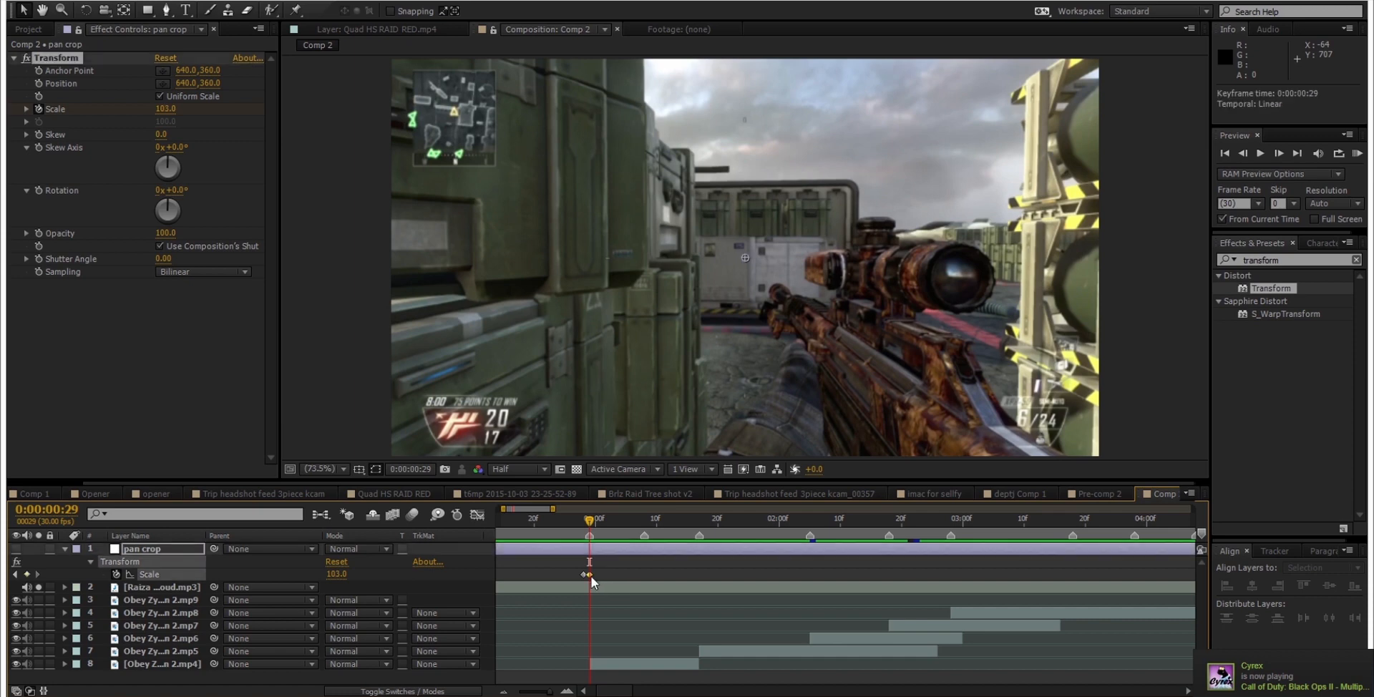
key("ctrl+s")
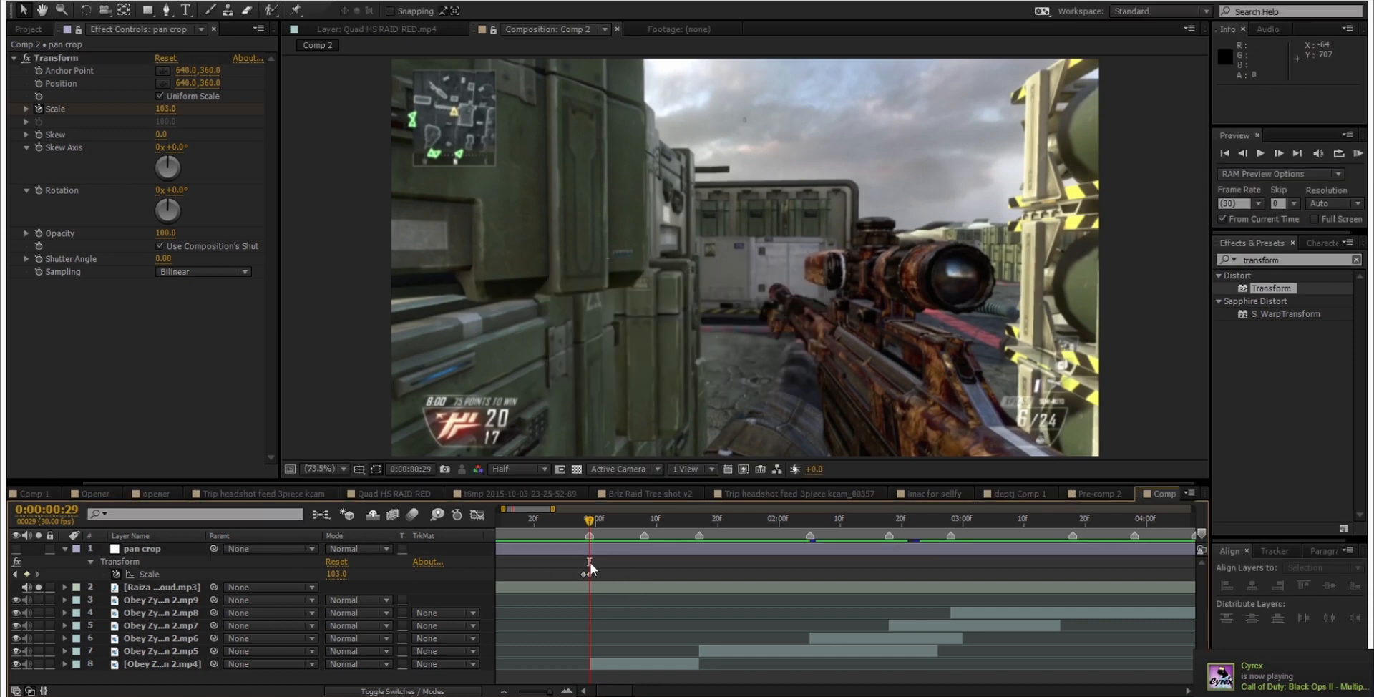
Step: Copy both Scale keyframes and paste them at the next two beat markers, around 0:00:01:08 and at 0:00:01:17
left_click_drag(590, 522, 562, 578)
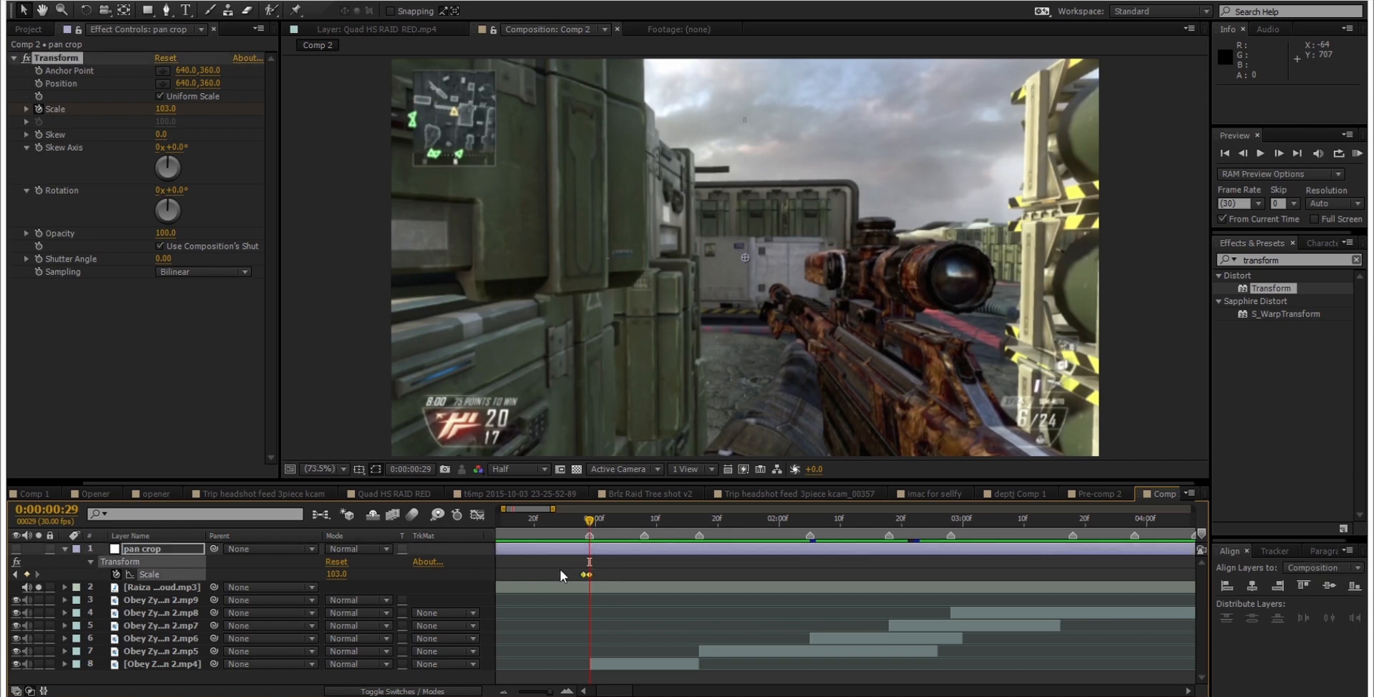
key("ctrl+c")
left_click(642, 522)
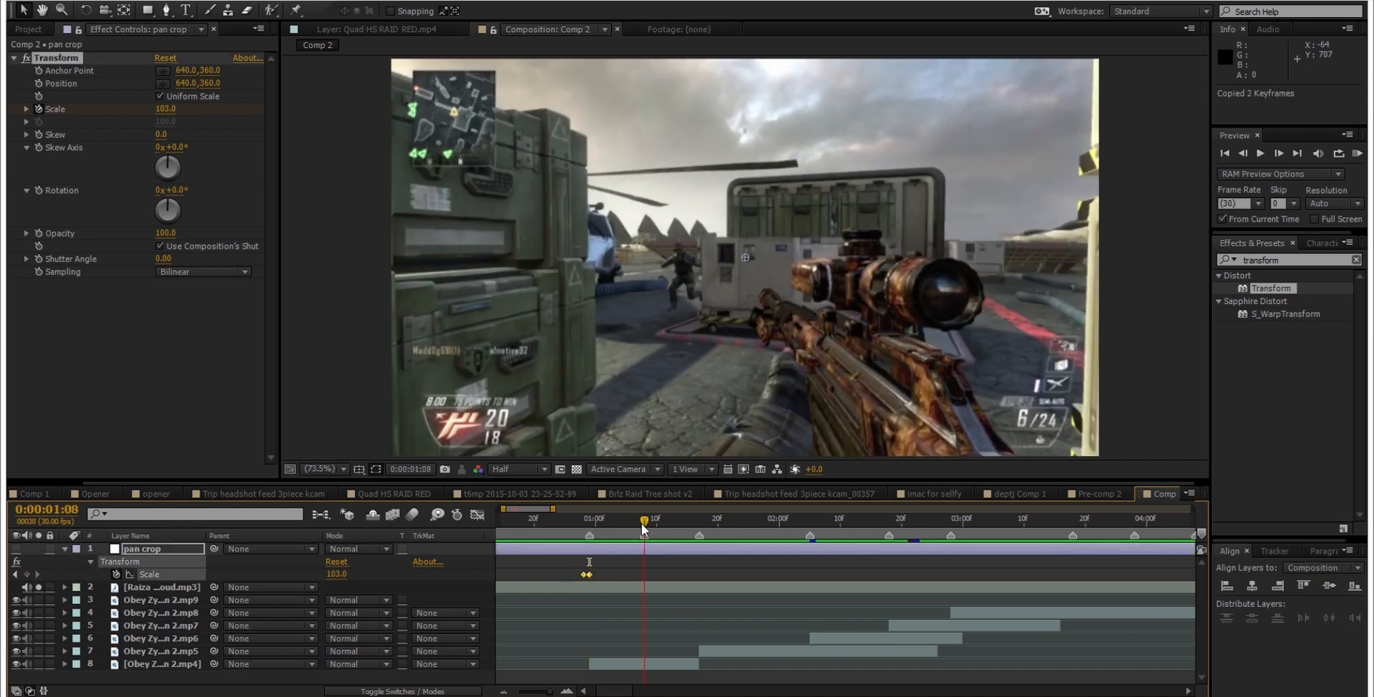
key("ctrl+v")
left_click_drag(643, 519, 699, 521)
key("ctrl+v")
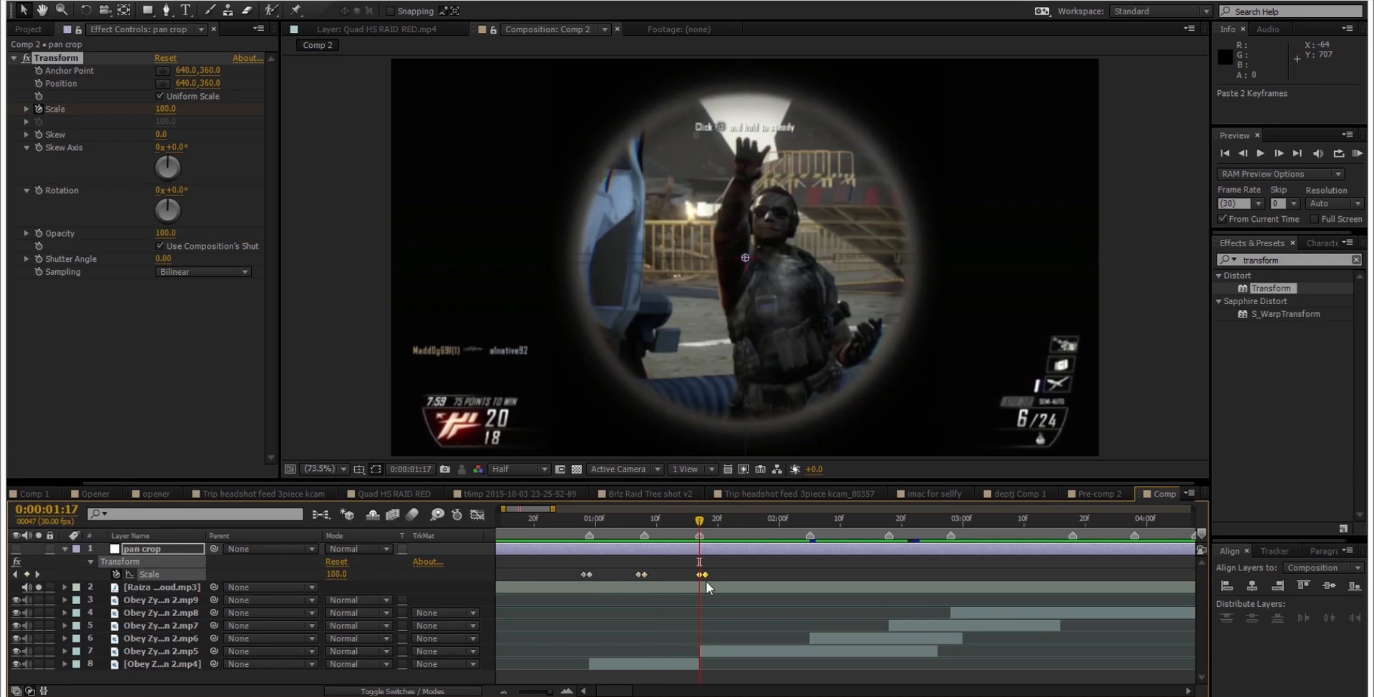
Step: Shift the pasted Scale keyframe pair one frame earlier, set Scale at 0:00:01:17 to 105, and save the project
left_click_drag(705, 575, 699, 575)
left_click(725, 574)
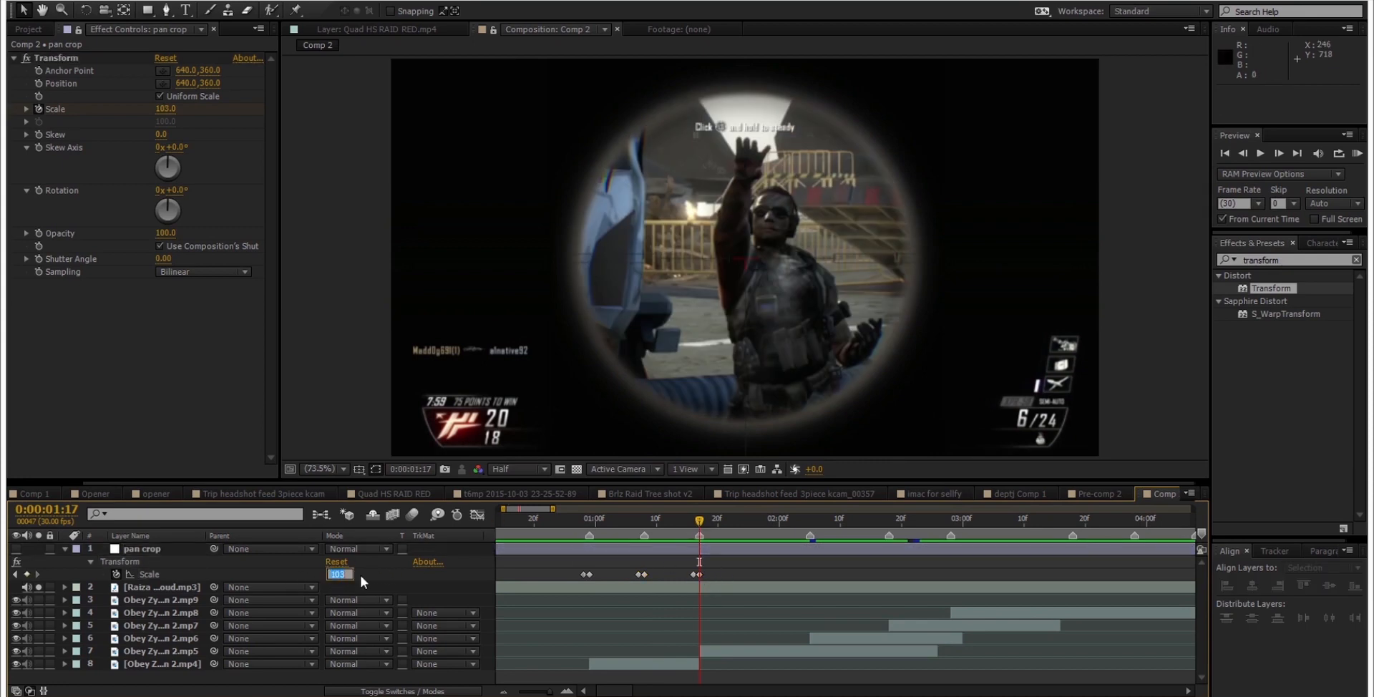
key("Return")
key("ctrl+s")
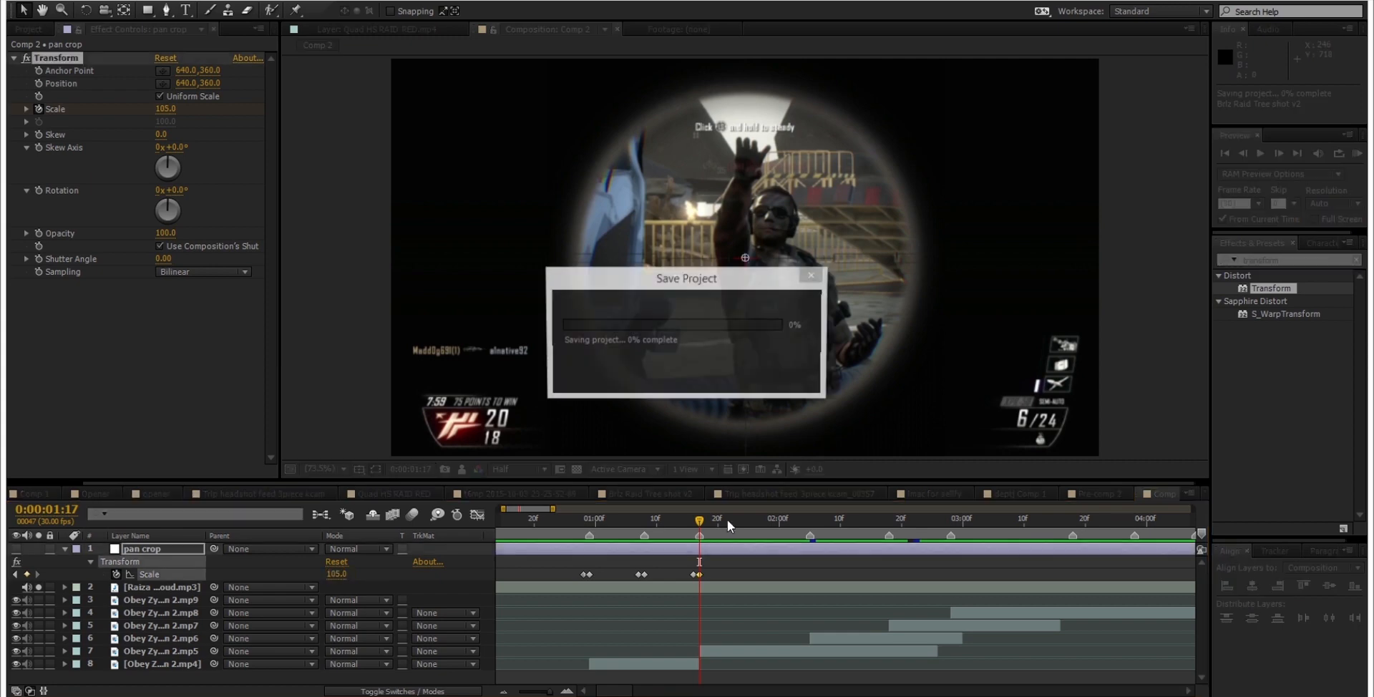
Step: Paste the Scale keyframe pair at the 0:00:02:05 beat marker and set the Scale at that frame to 105
left_click_drag(672, 526, 761, 528)
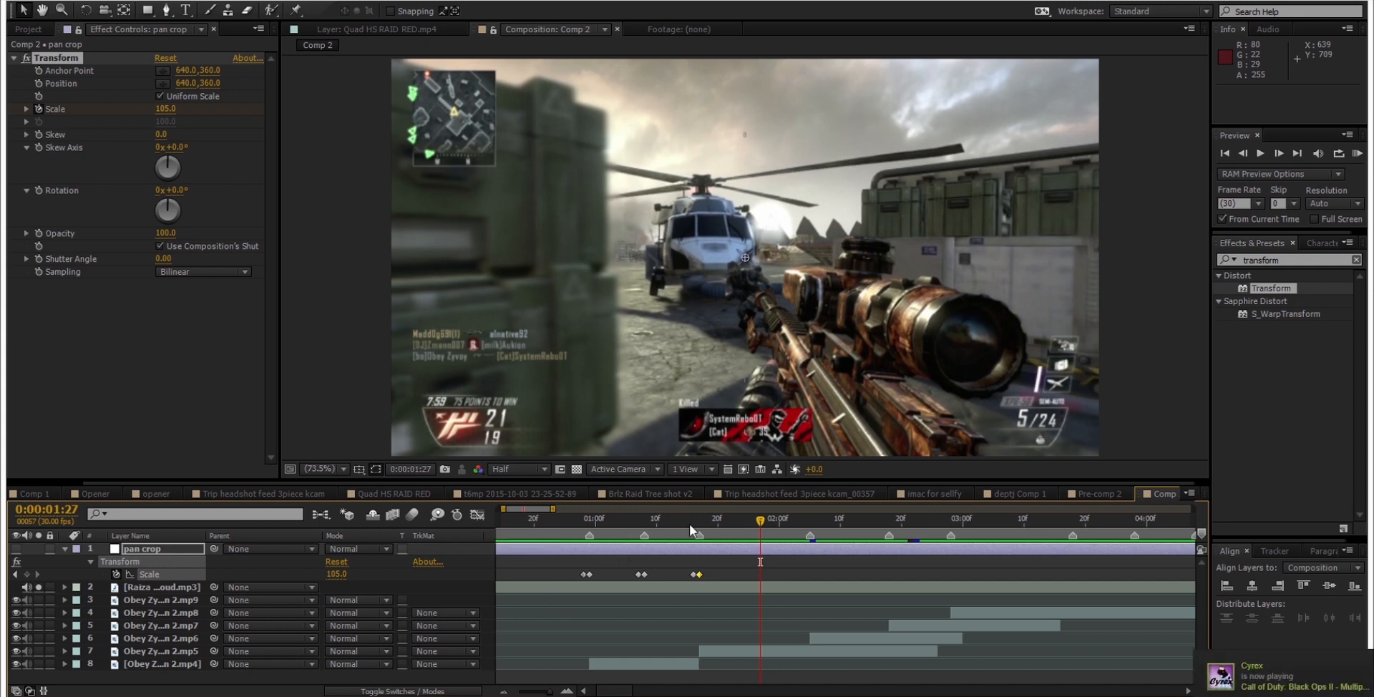
left_click_drag(696, 520, 810, 521)
key("ctrl+v")
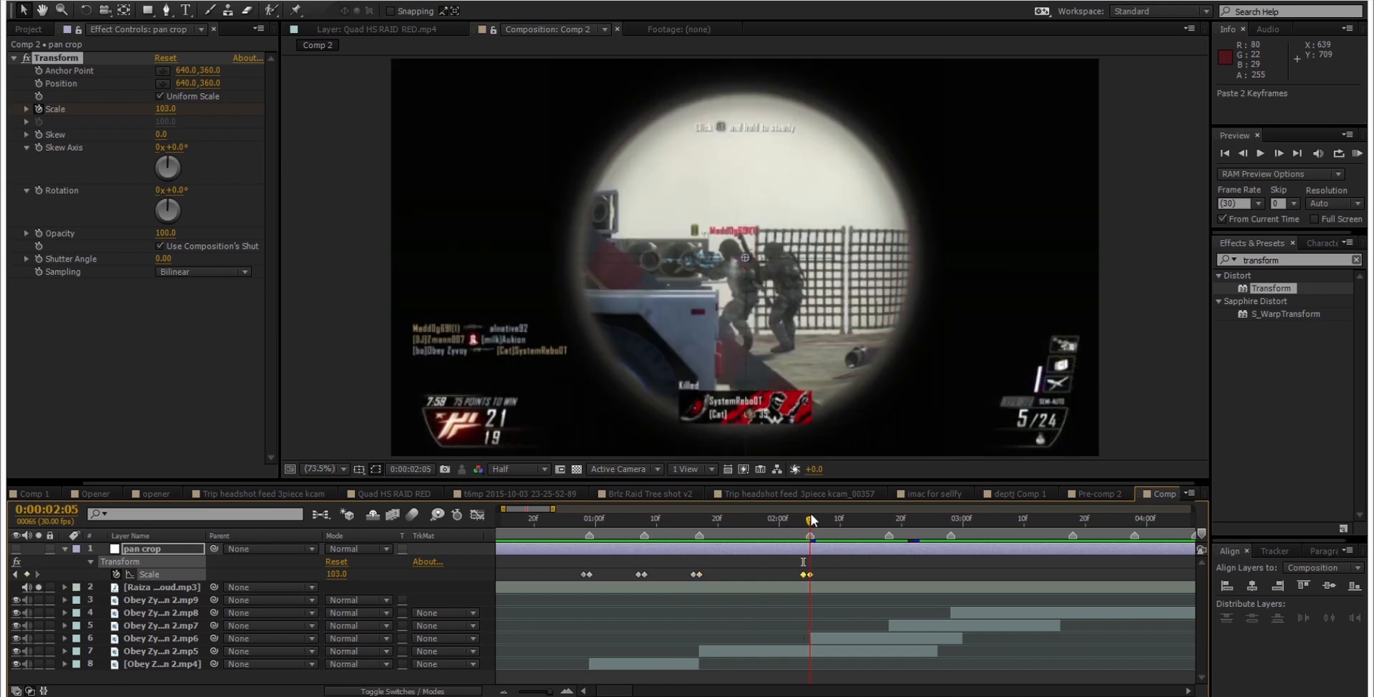
left_click(847, 568)
left_click(334, 574)
type("1")
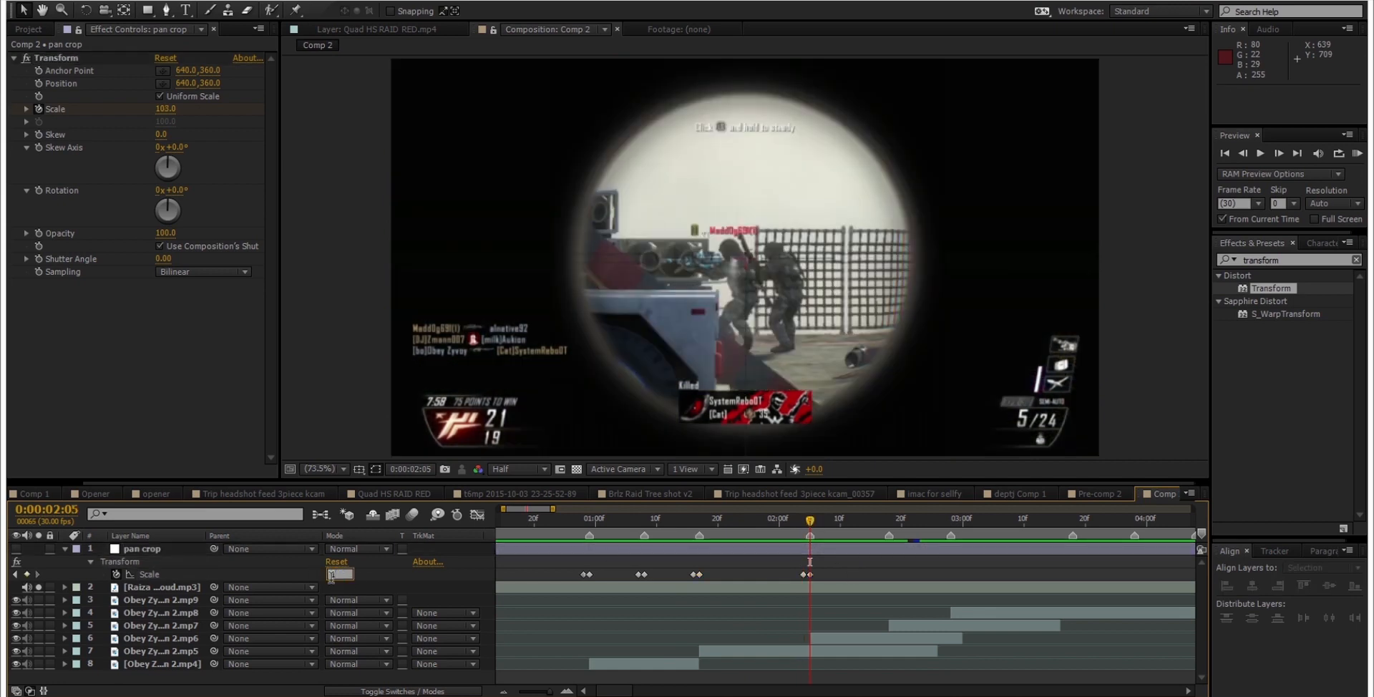
type("05")
key("Return")
Step: Paste the Scale keyframe pair at the 0:00:02:18 and 0:00:02:28 markers, setting the Scale at 0:00:02:28 to 105
left_click_drag(822, 520, 887, 531)
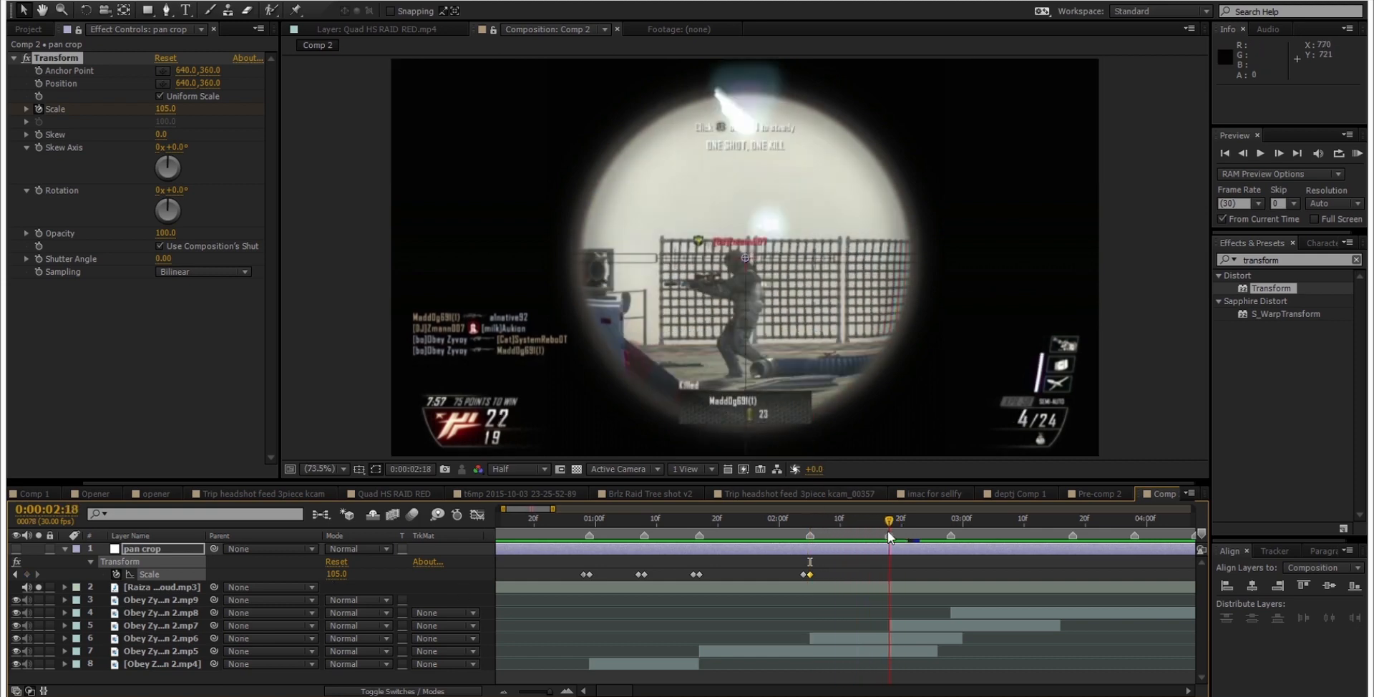
key("ctrl+v")
left_click_drag(889, 521, 950, 520)
key("ctrl+v")
left_click(982, 577)
left_click_drag(338, 573, 346, 574)
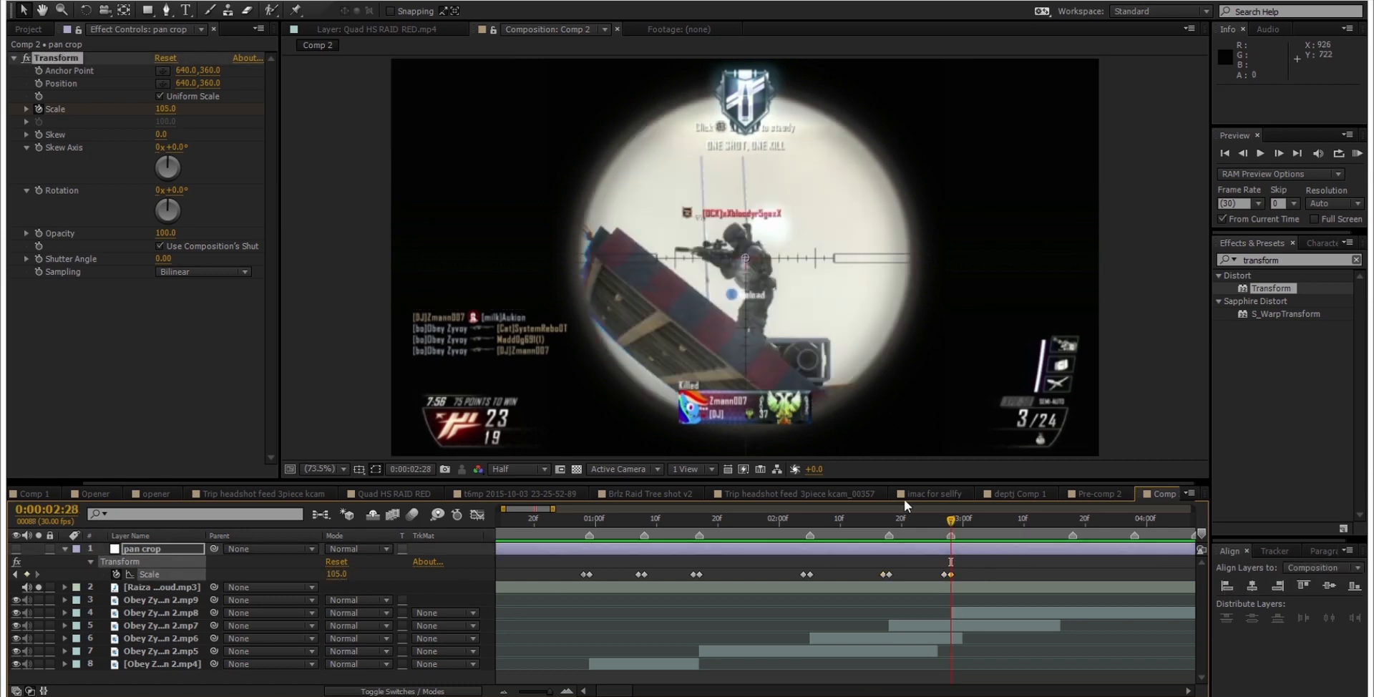
Step: Paste the Scale keyframe pair at the next two beat markers, around 0:00:03:18 and 0:00:03:28
left_click_drag(950, 521, 1148, 533)
key("ctrl+v")
key("ctrl+v")
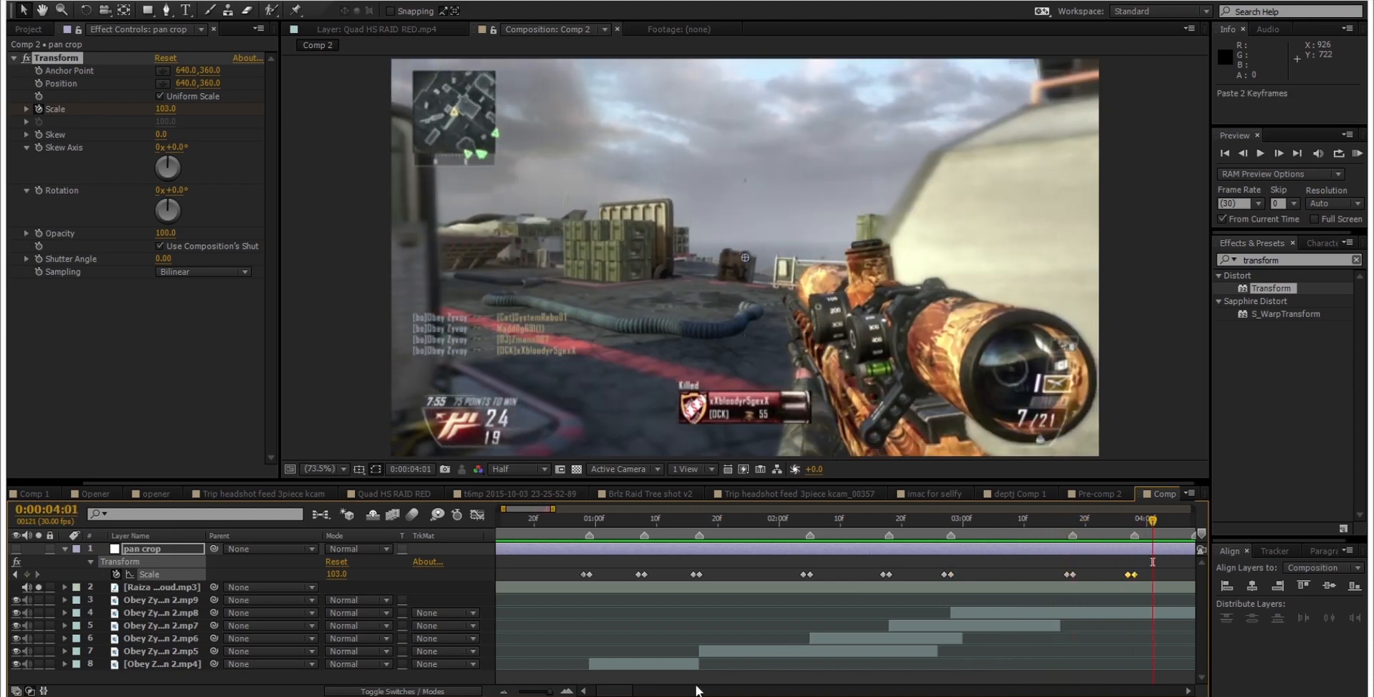
Step: Paste the Scale keyframe pair at the 0:00:04:08 beat marker and set the Scale at that frame to 105
mouse_move(612, 691)
left_mouse_down()
mouse_move(650, 689)
mouse_move(626, 694)
left_mouse_up()
left_click_drag(702, 518, 758, 528)
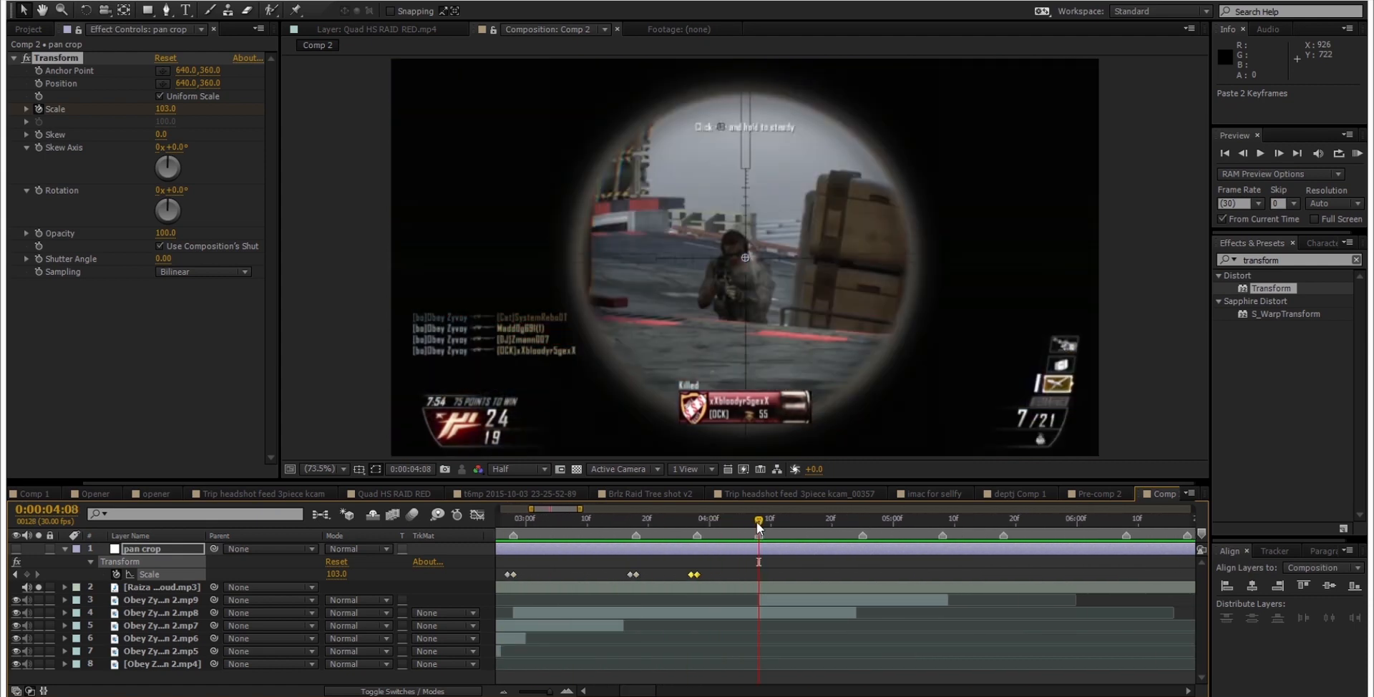
key("ctrl+v")
left_click(787, 571)
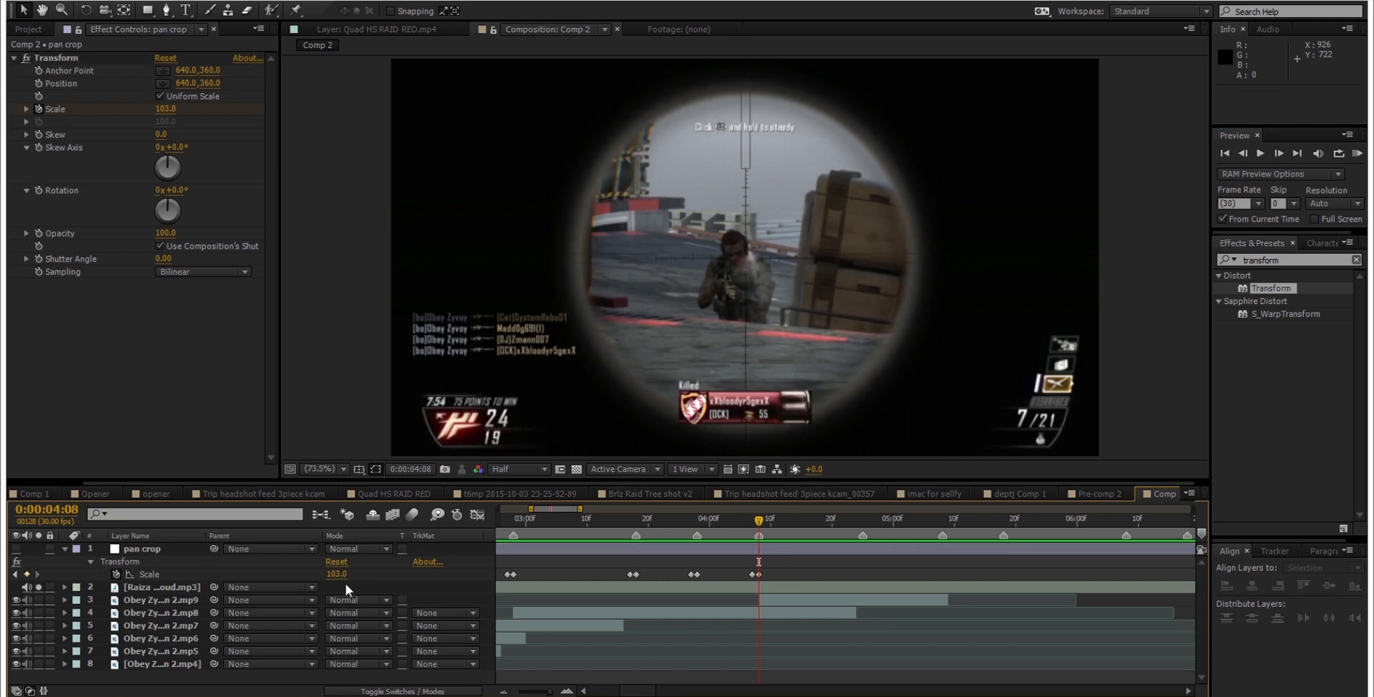
left_click(338, 574)
key("Return")
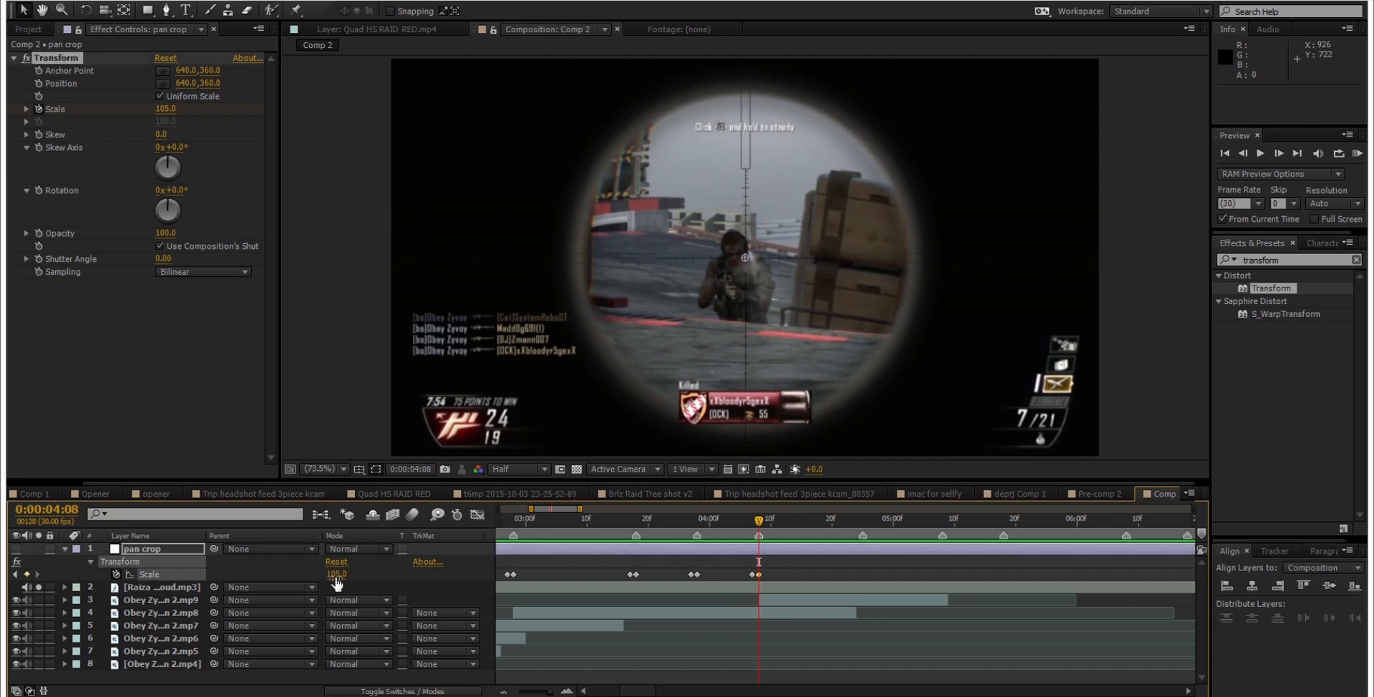
Step: Paste the Scale keyframe pair at the next two beat markers, around 0:00:04:25 and at 0:00:05:08
left_click_drag(770, 522, 943, 522)
key("ctrl+v")
key("ctrl+v")
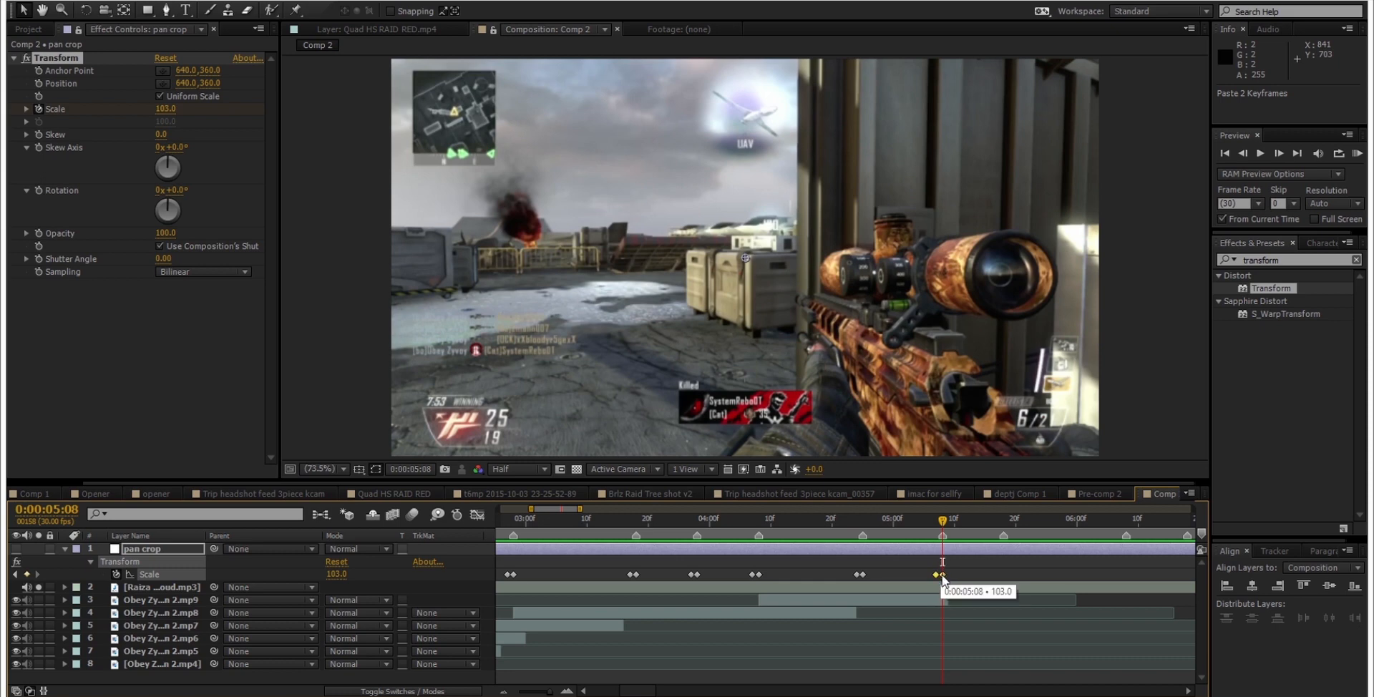
Step: Try the Scale keyframe pair at 0:00:05:08 one frame later and move it back onto the beat marker
left_click(976, 570)
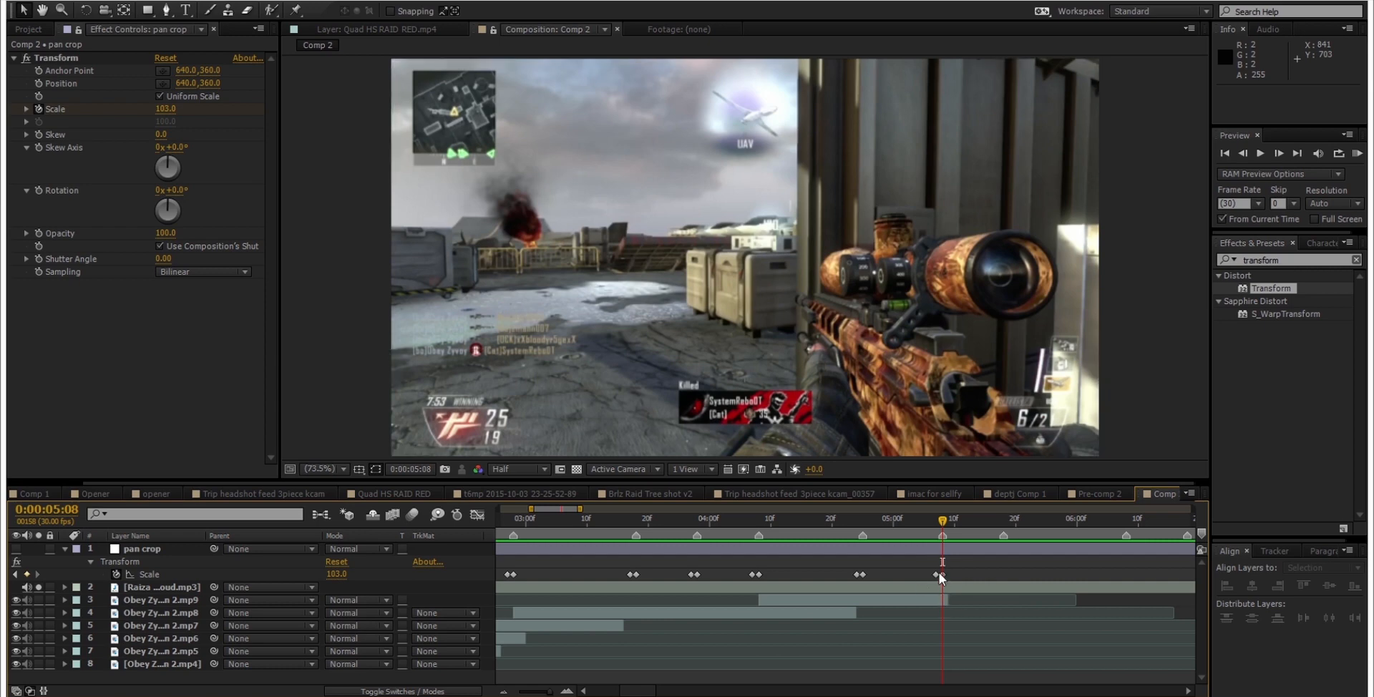
left_click_drag(942, 574, 947, 574)
left_click(959, 573)
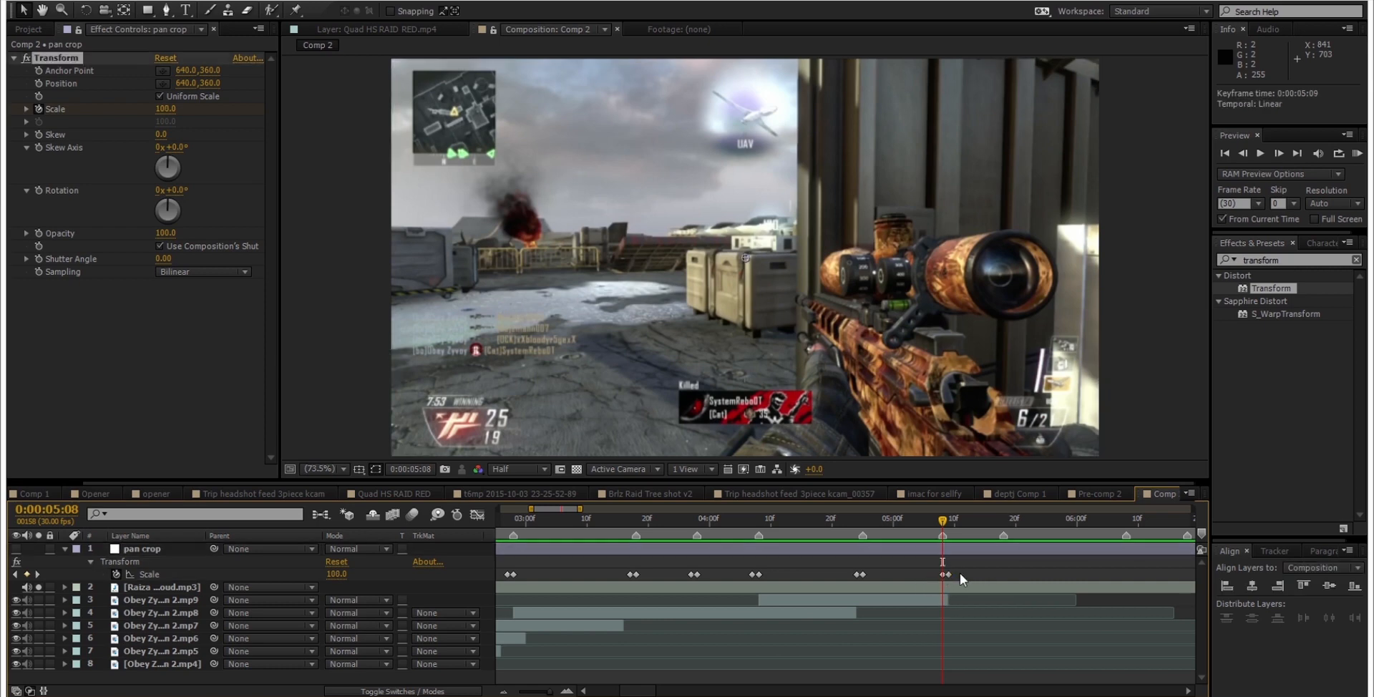
left_click(947, 520)
left_click_drag(948, 525, 942, 529)
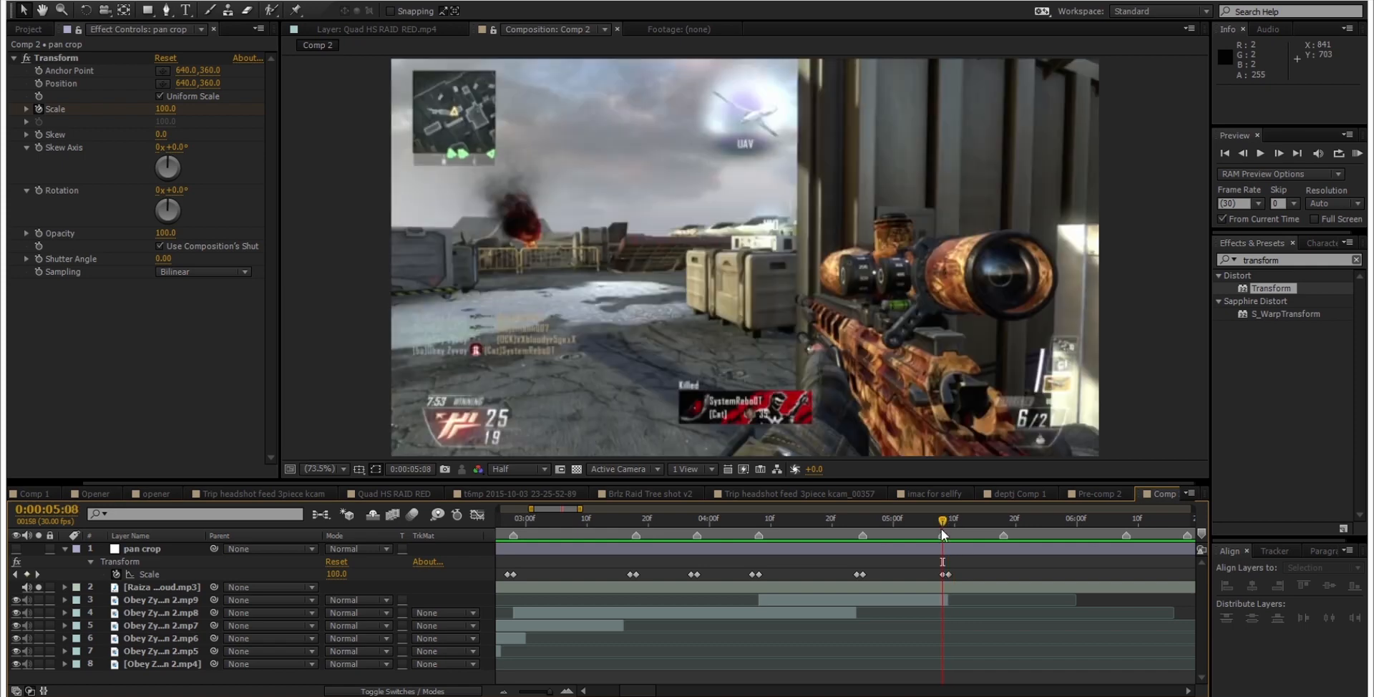
mouse_move(928, 573)
left_mouse_down()
mouse_move(955, 576)
mouse_move(942, 575)
left_mouse_up()
left_click(959, 564)
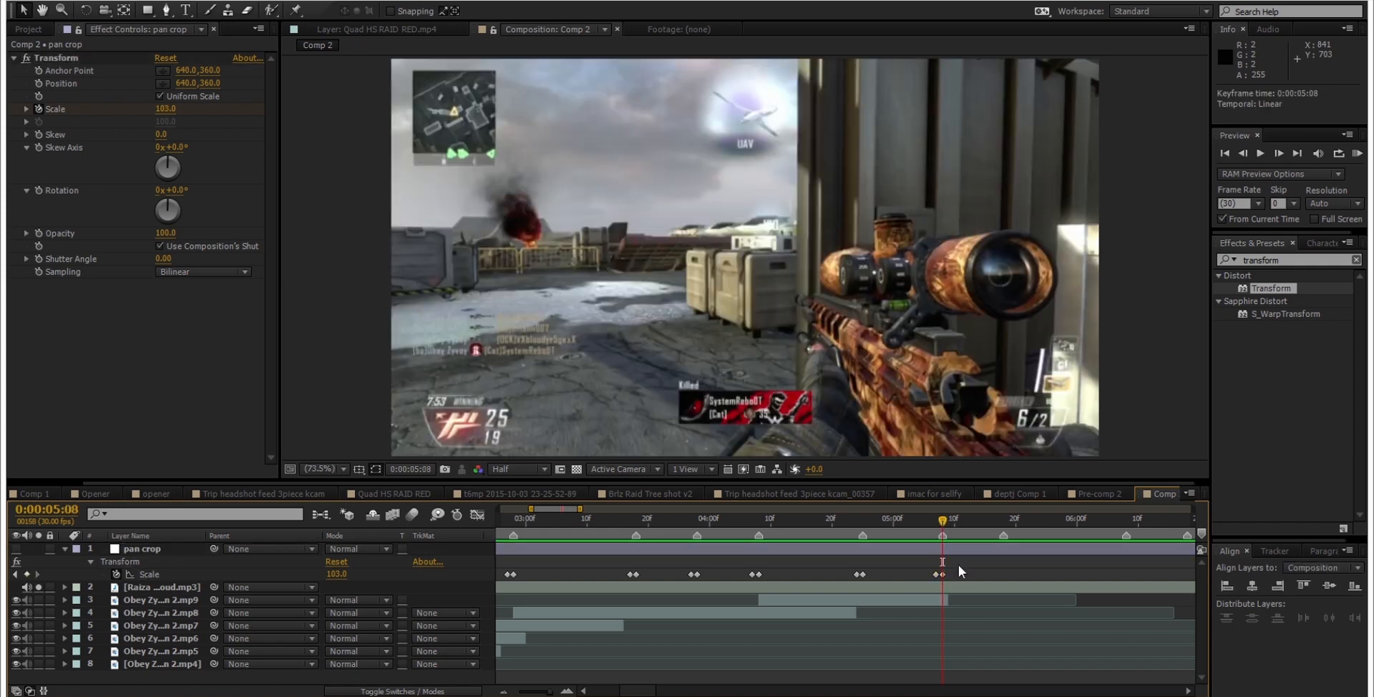
Step: Save the project and look back over the Scale keyframes along the timeline
key("ctrl+s")
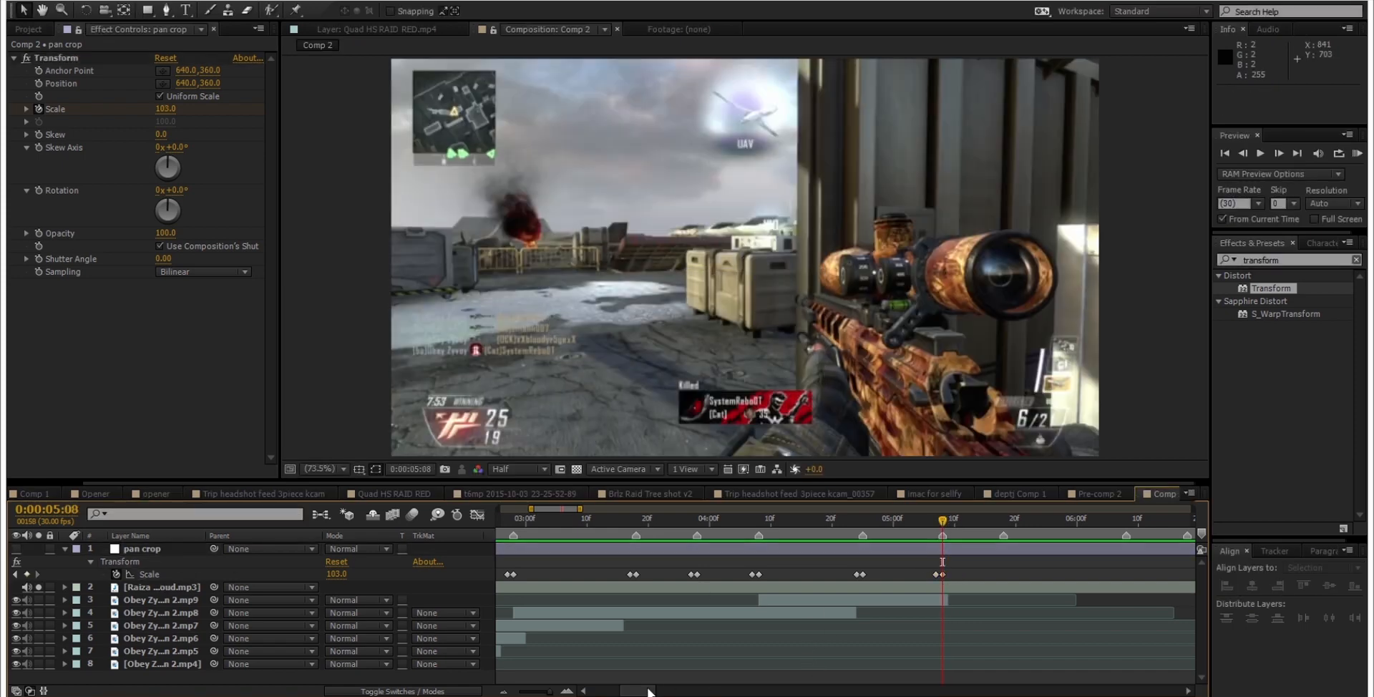
scroll(644, 691, "left", 4)
scroll(642, 691, "right", 4)
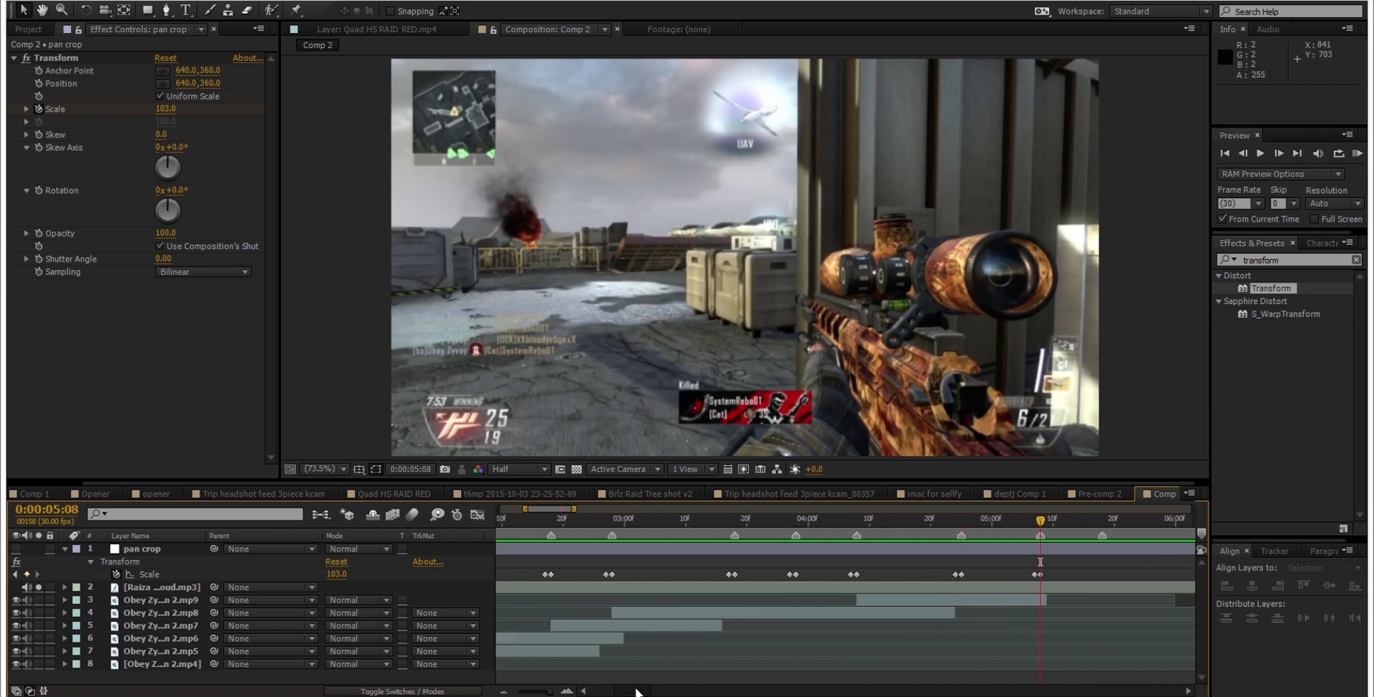
Step: Find the S_Shake effect by searching for s_shake and apply it to the pan crop layer after Transform
left_click(169, 548)
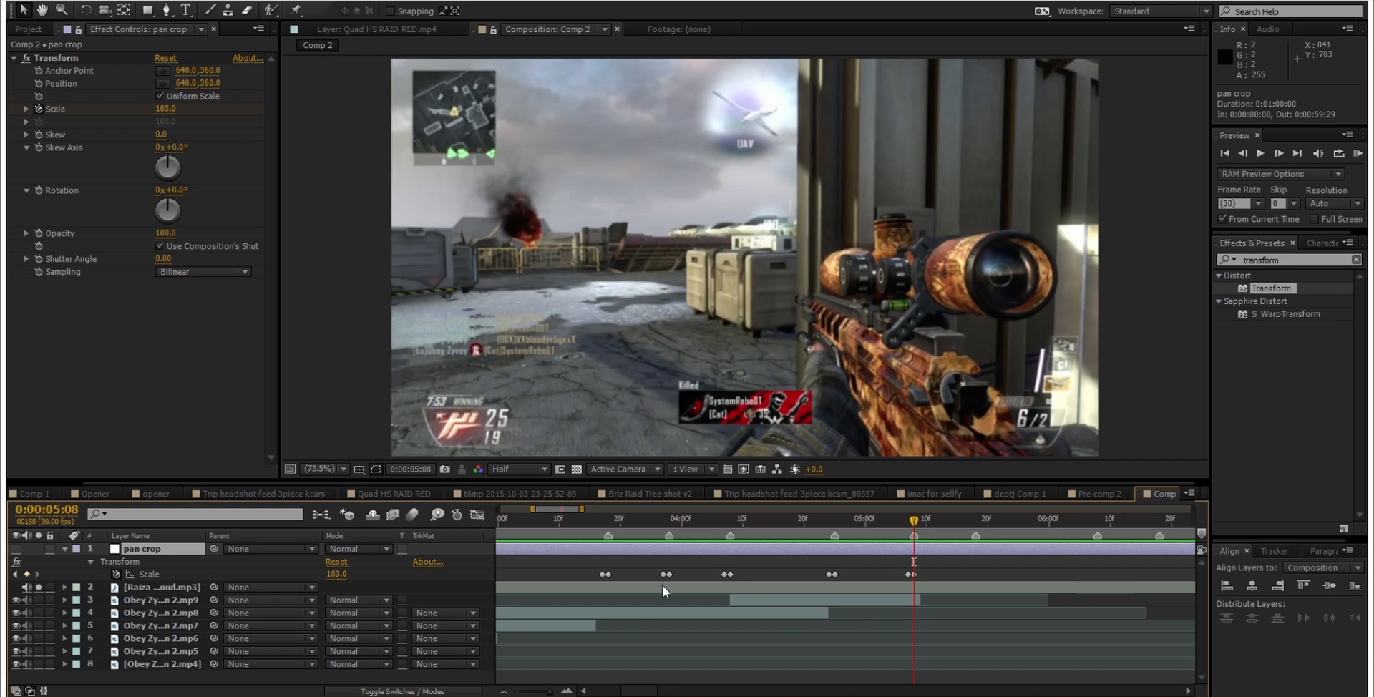
left_click(1271, 262)
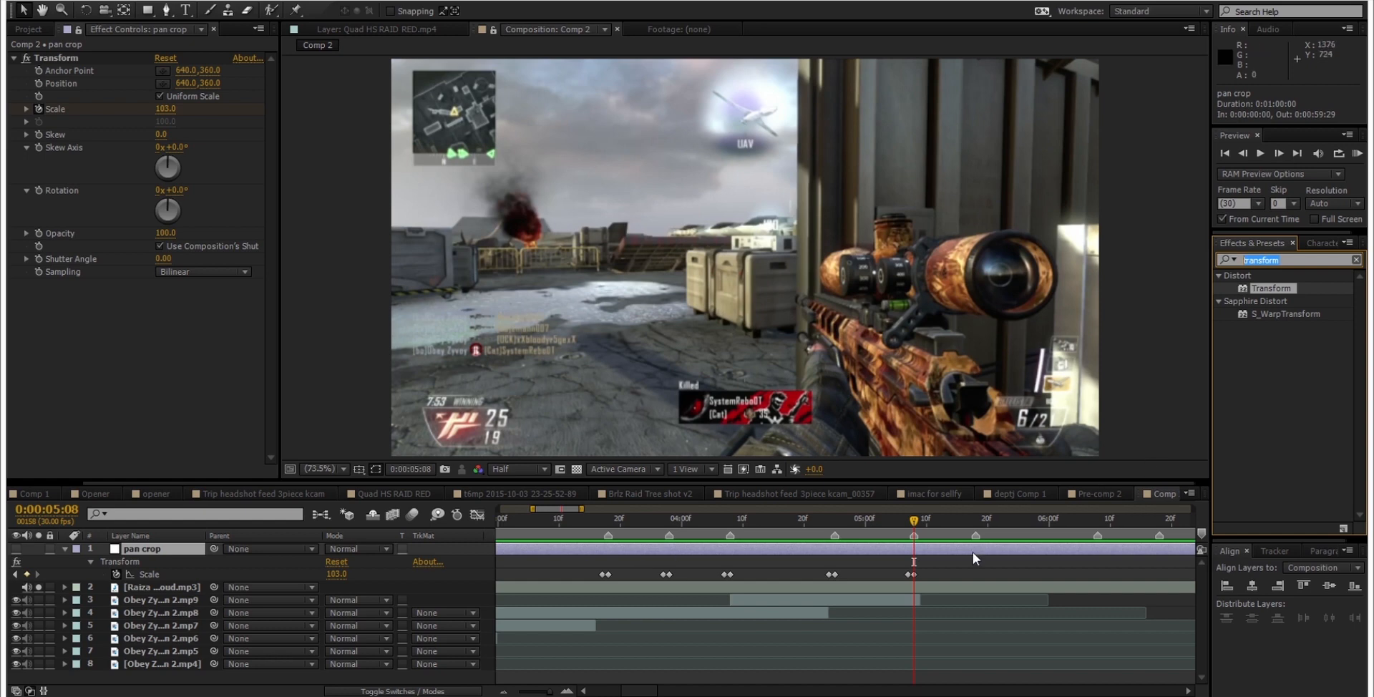
type("s_shake")
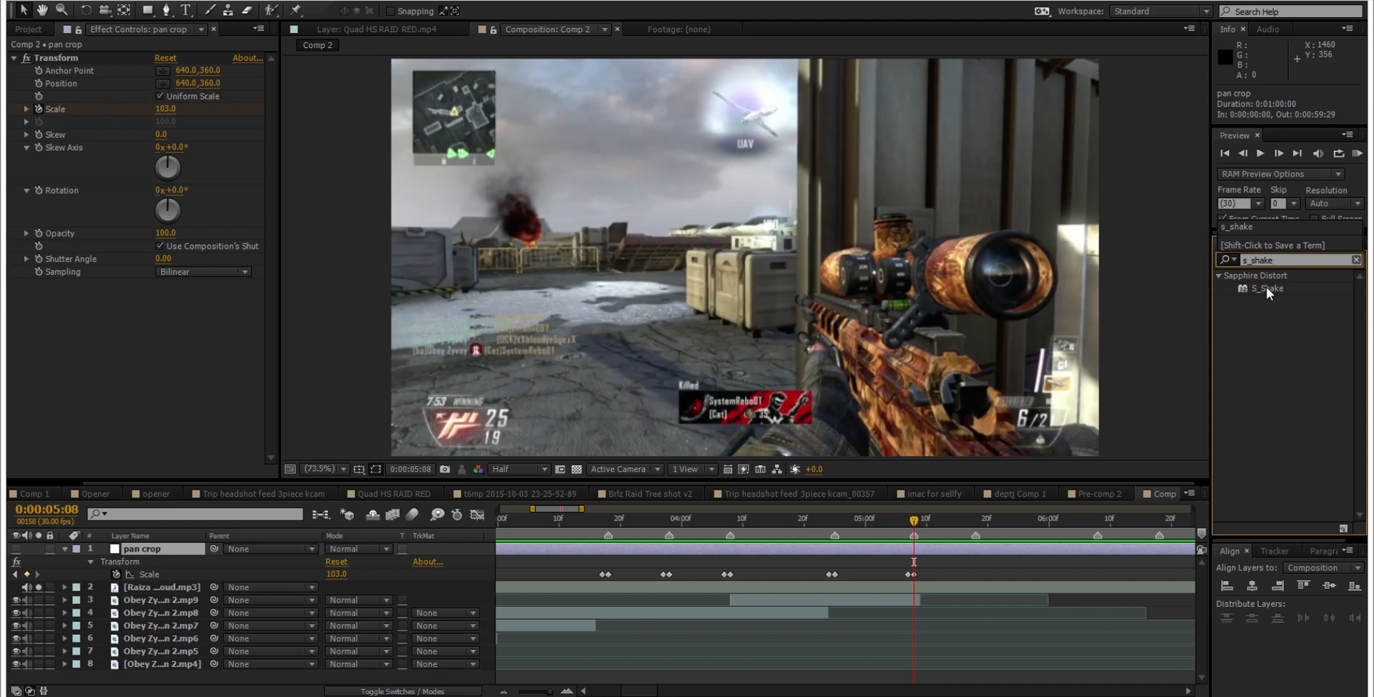
left_click_drag(1265, 286, 172, 324)
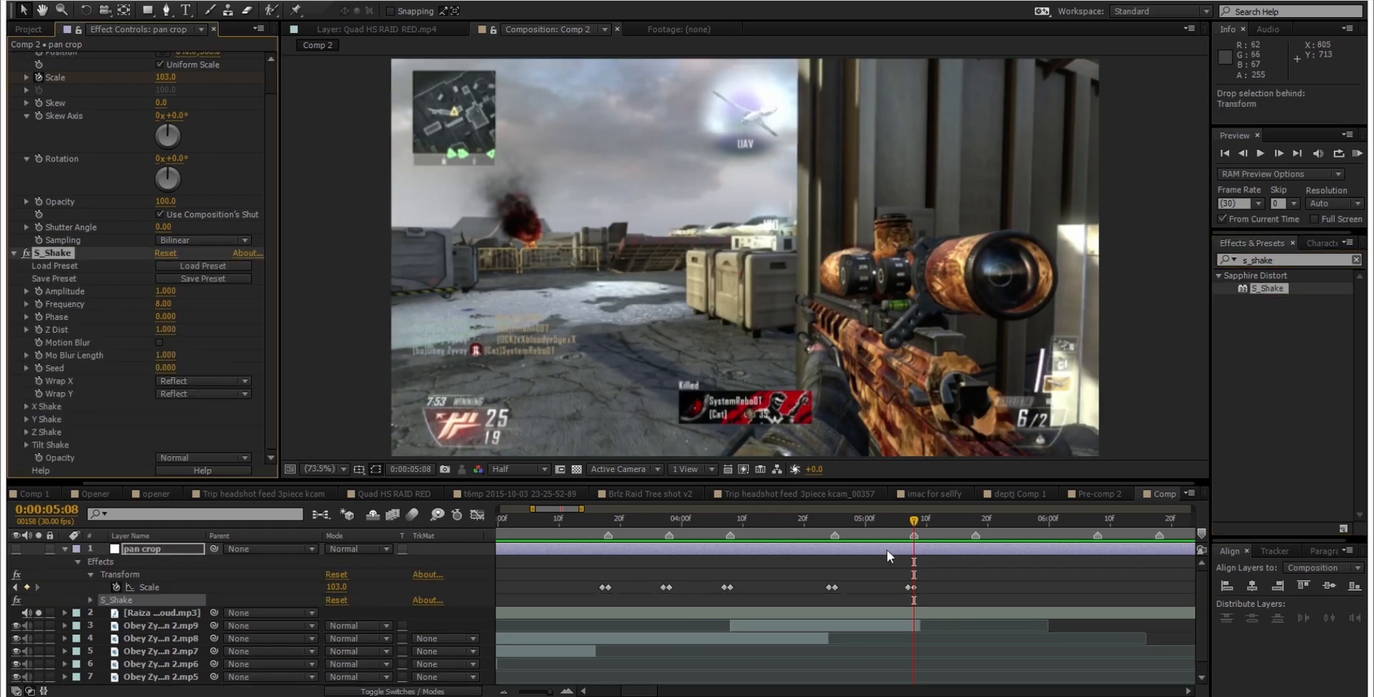
Step: Turn on the pan crop layer's visibility and play back the shake over the gameplay clips
left_click_drag(865, 512, 772, 515)
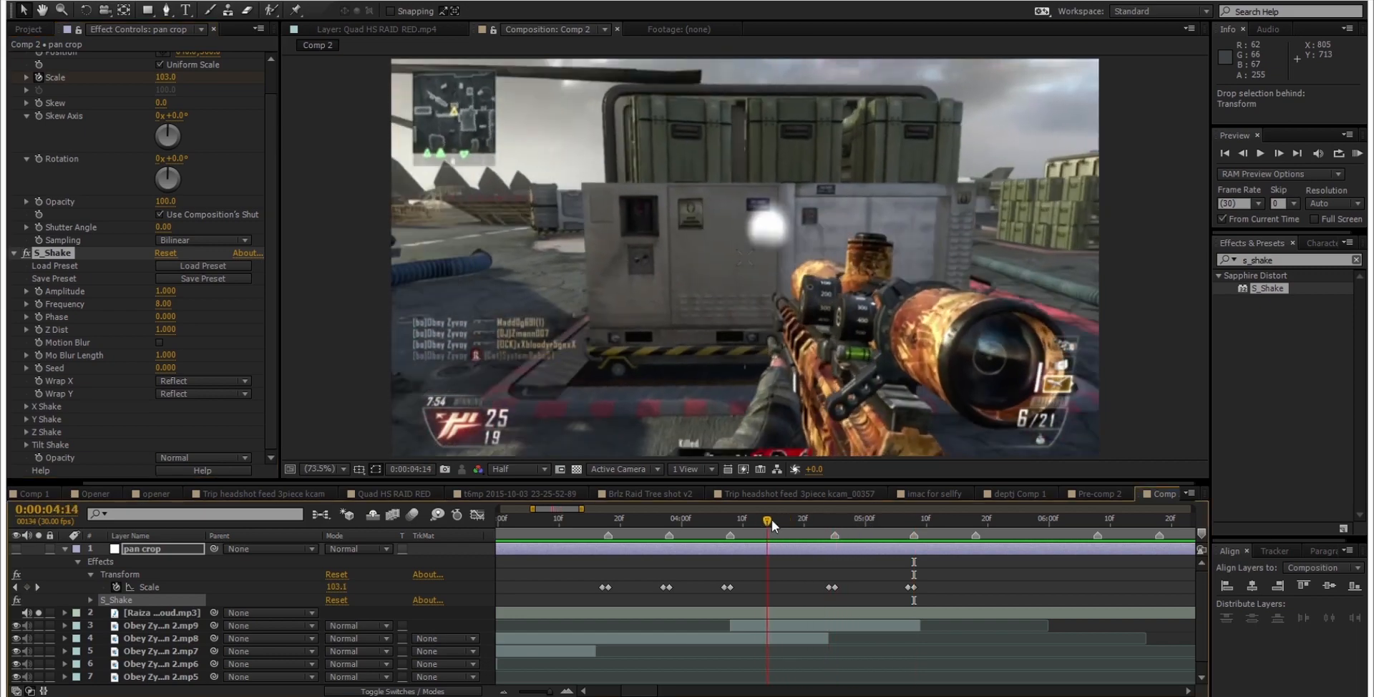
left_click(16, 548)
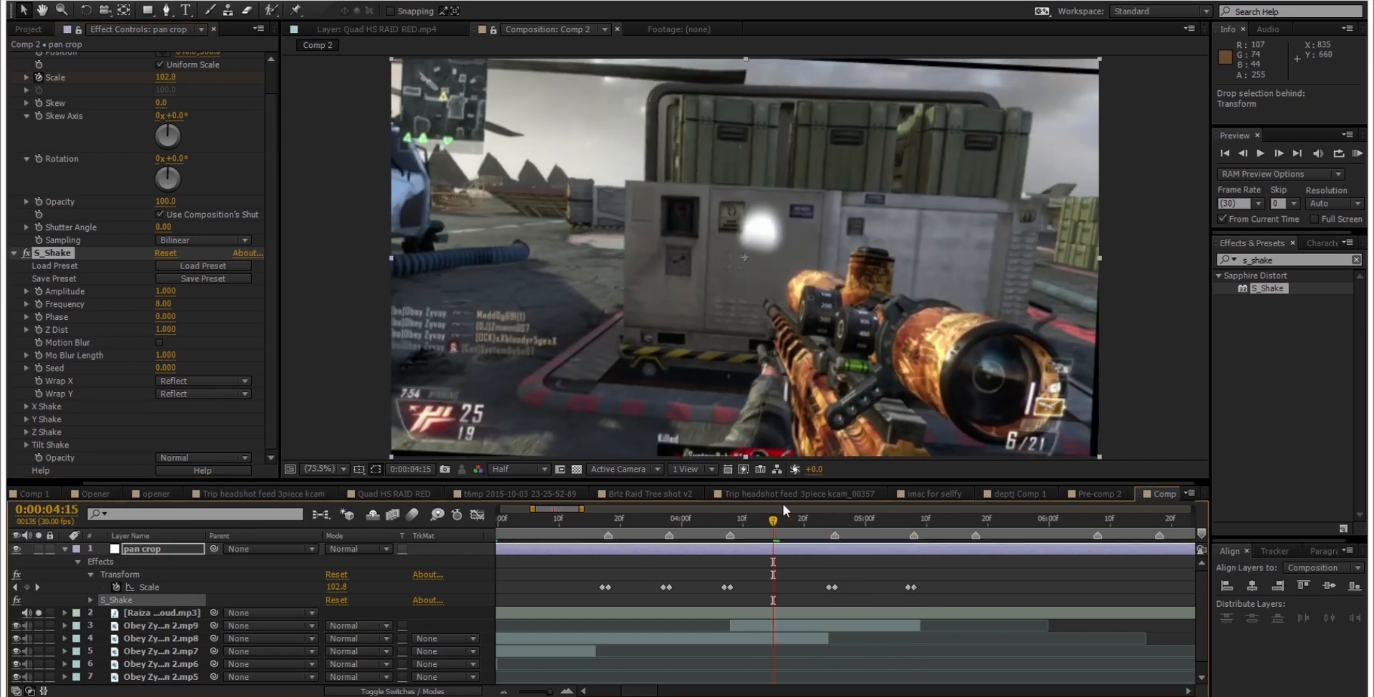
left_click_drag(789, 521, 590, 526)
key("space")
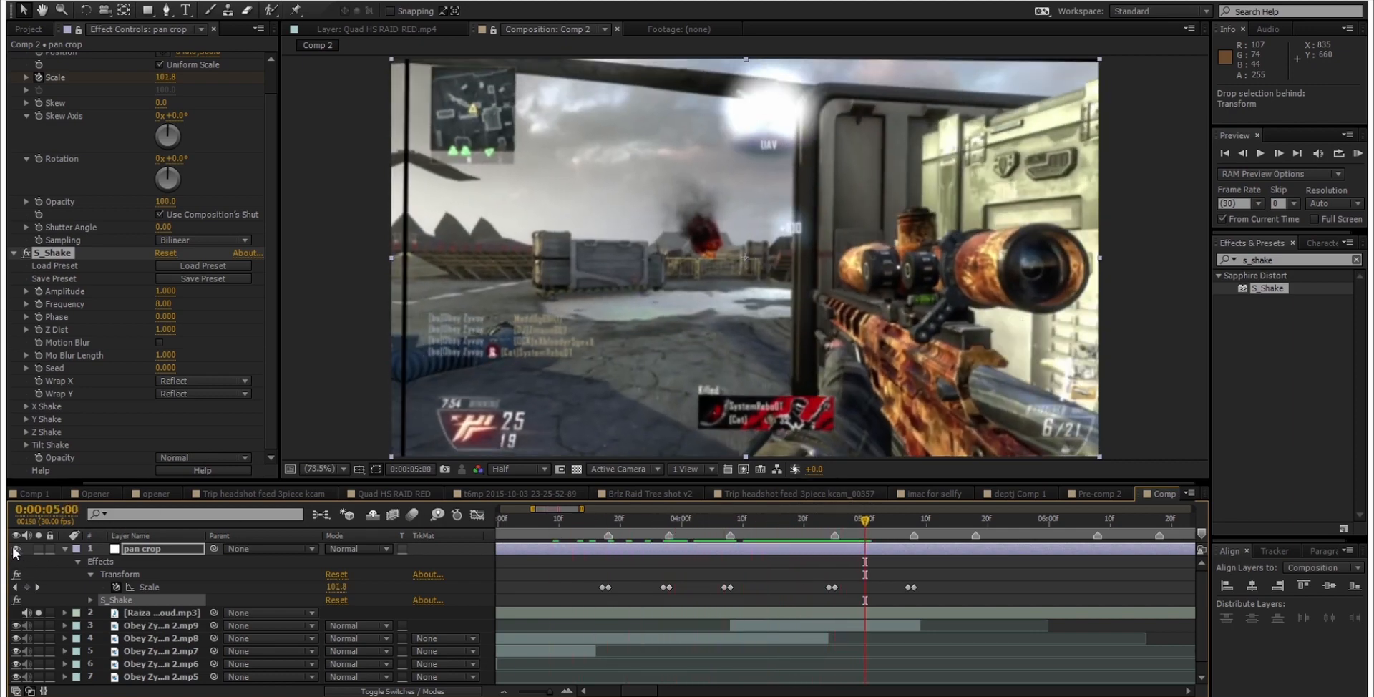
Step: Set the S_Shake Frequency to 1 on the pan crop layer
left_click(178, 313)
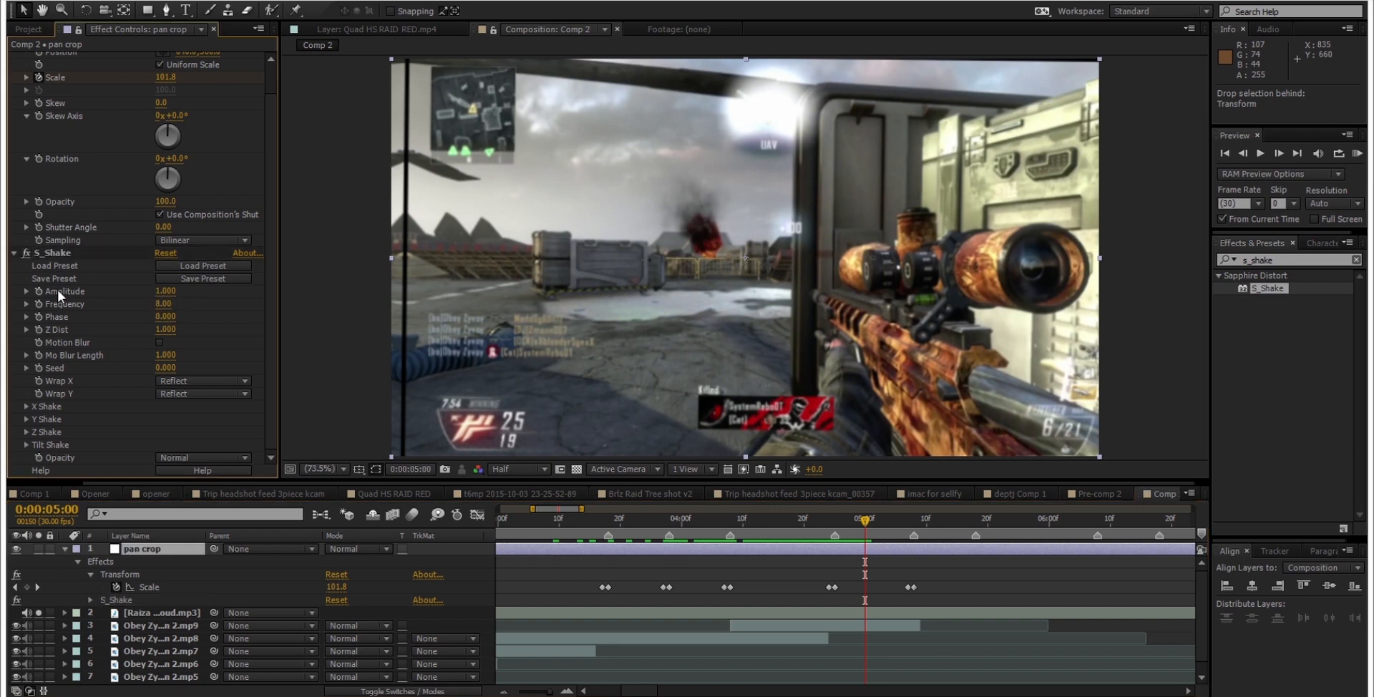
left_click(163, 303)
type("1")
key("Return")
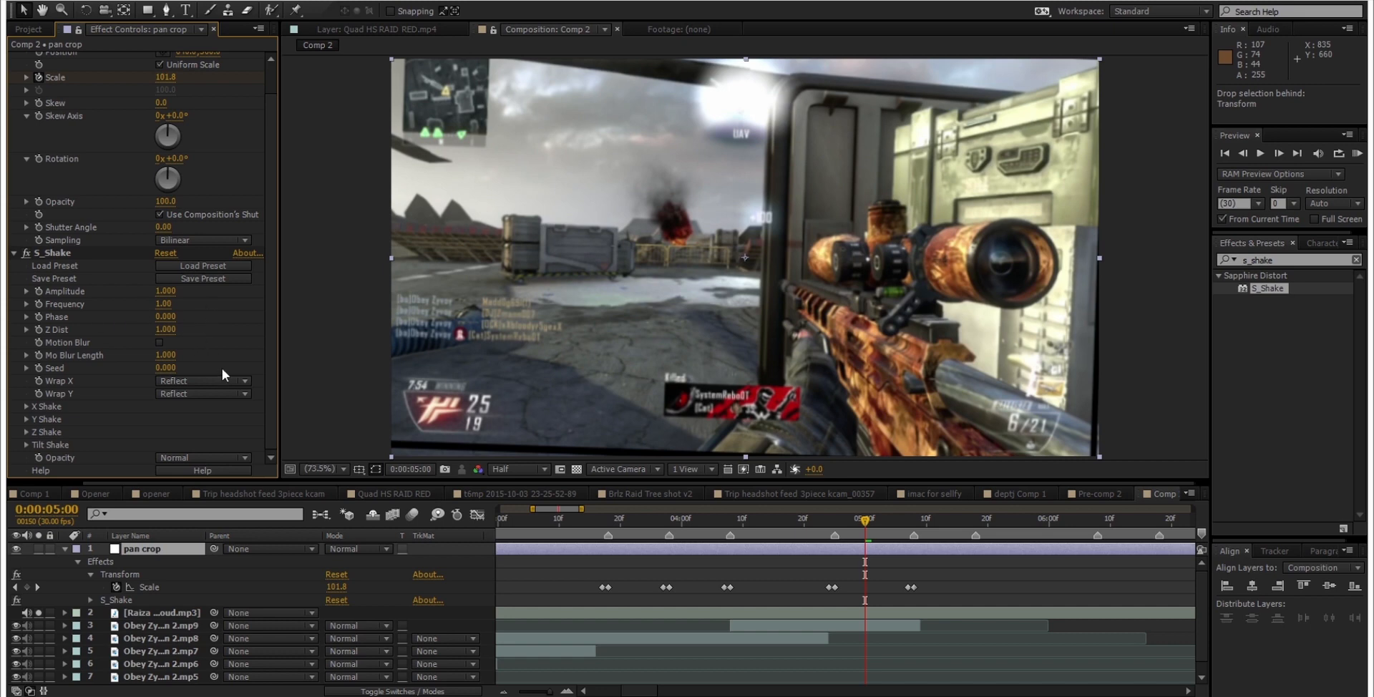
Step: Set S_Shake's X Rand Amp and X Phase to 0, and collapse the X Shake settings
left_click(27, 407)
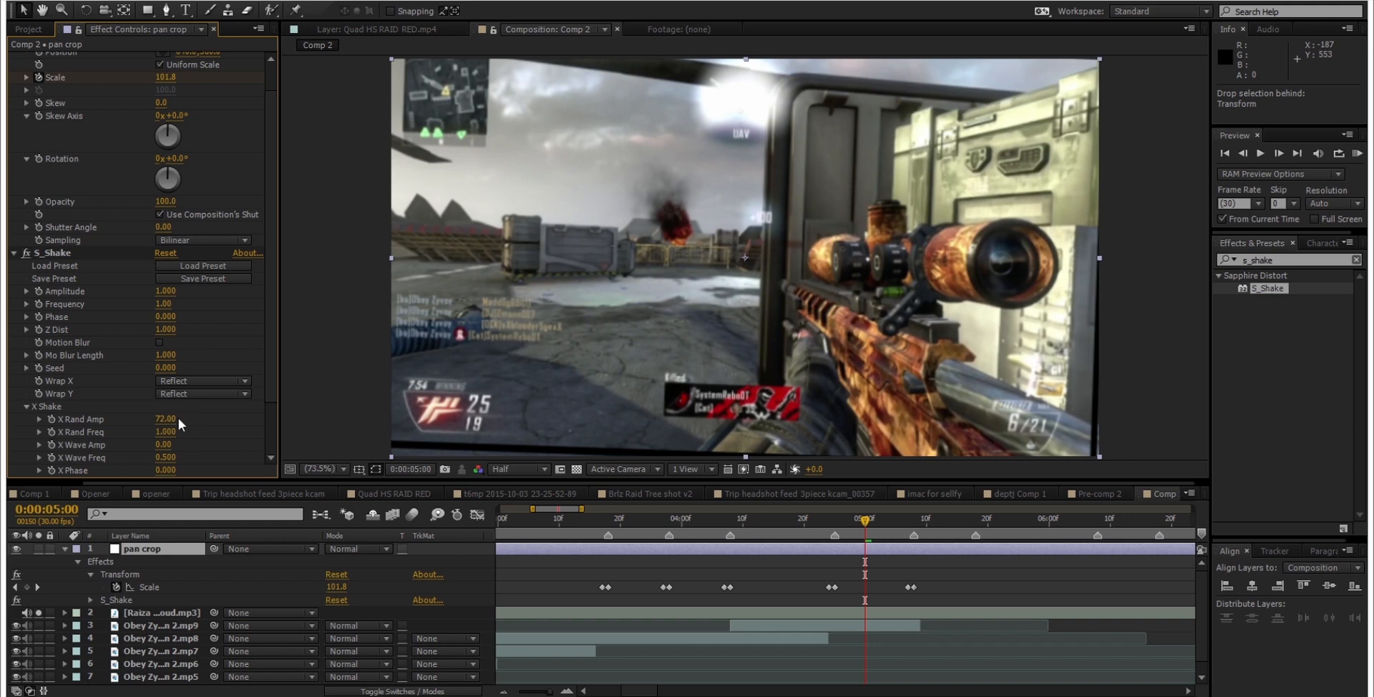
left_click_drag(165, 420, 34, 422)
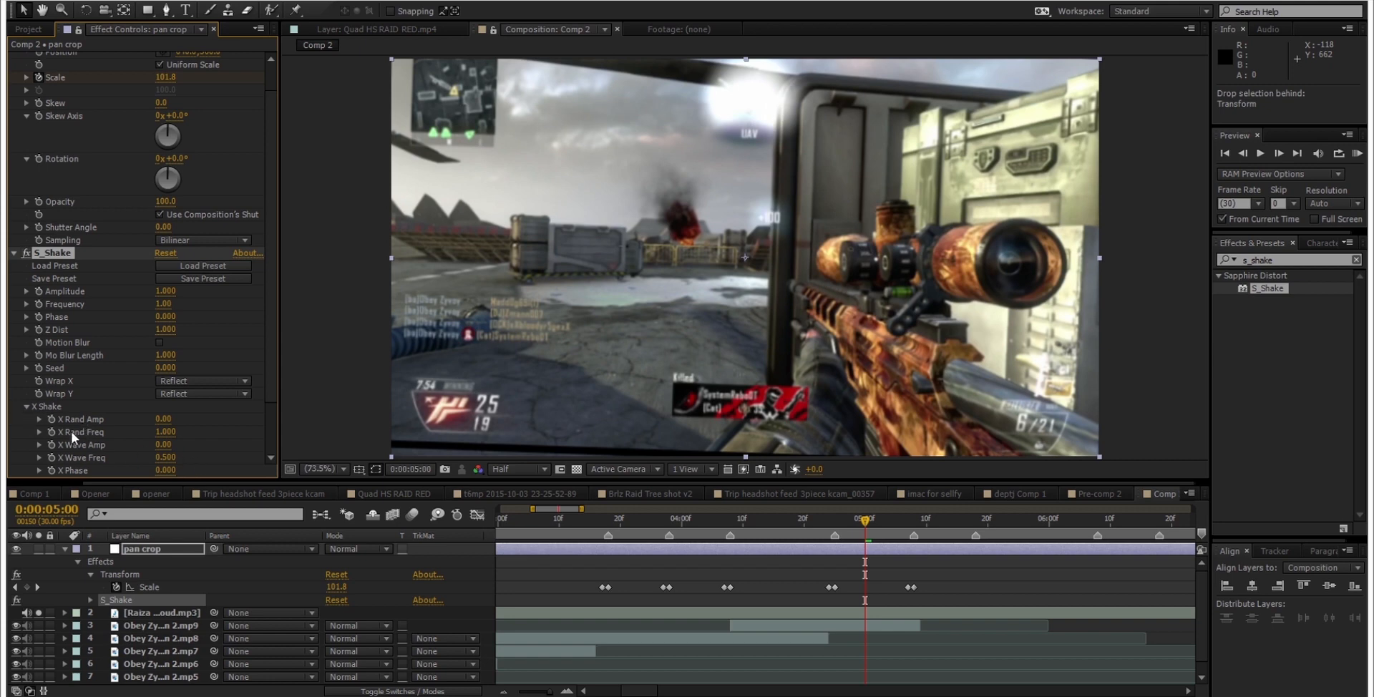
scroll(67, 428, "down", 2)
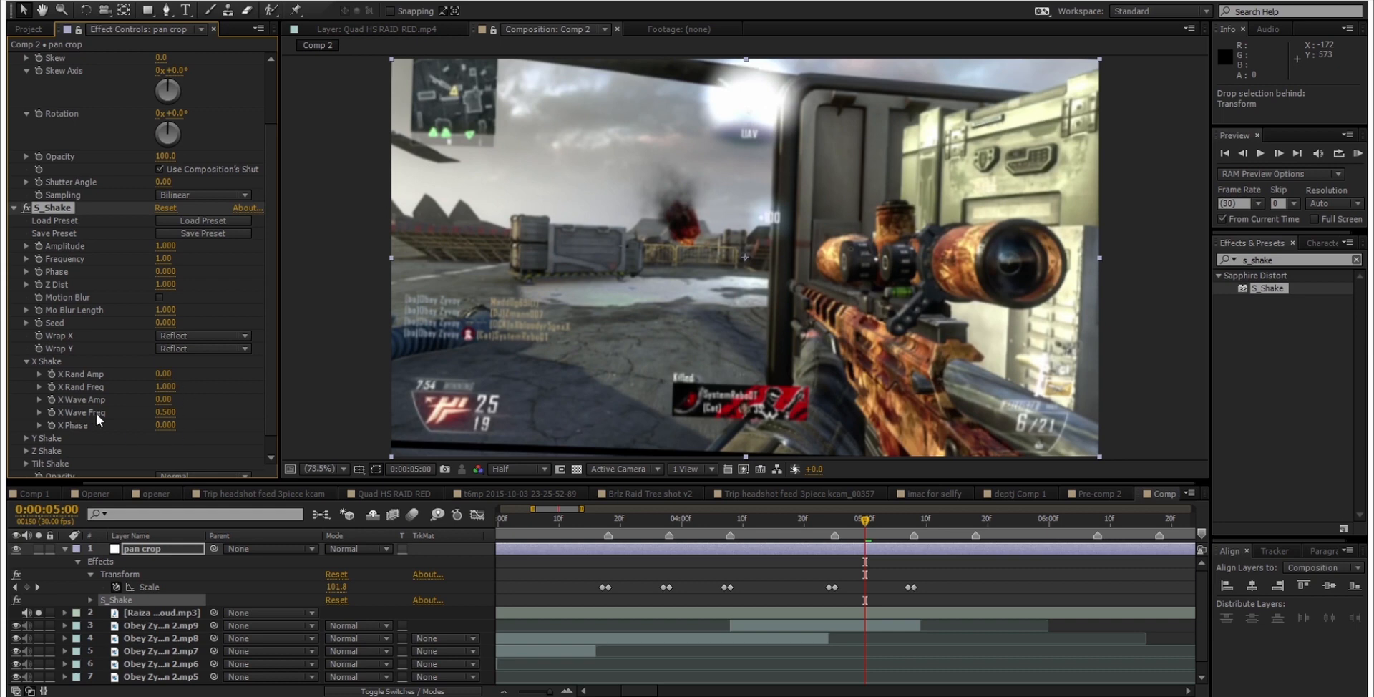
left_click_drag(163, 426, 175, 428)
left_click(174, 427)
type("0")
left_click(194, 399)
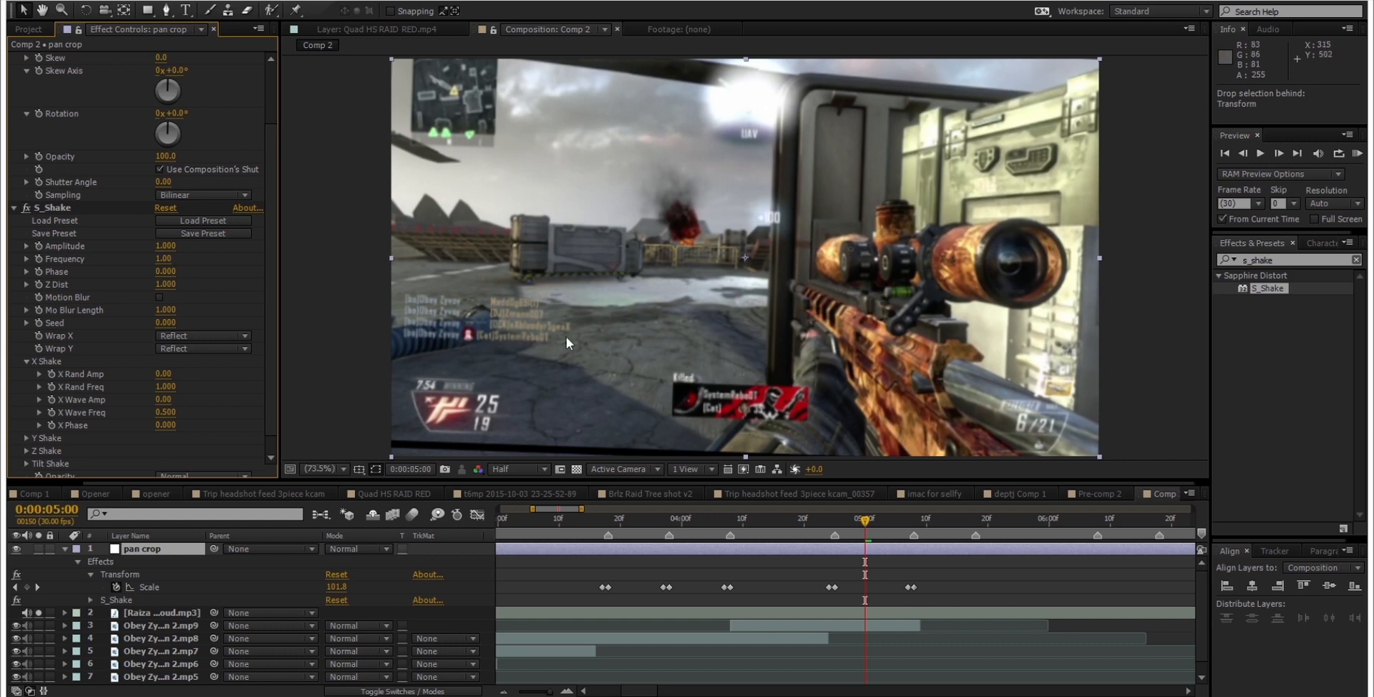
left_click(25, 363)
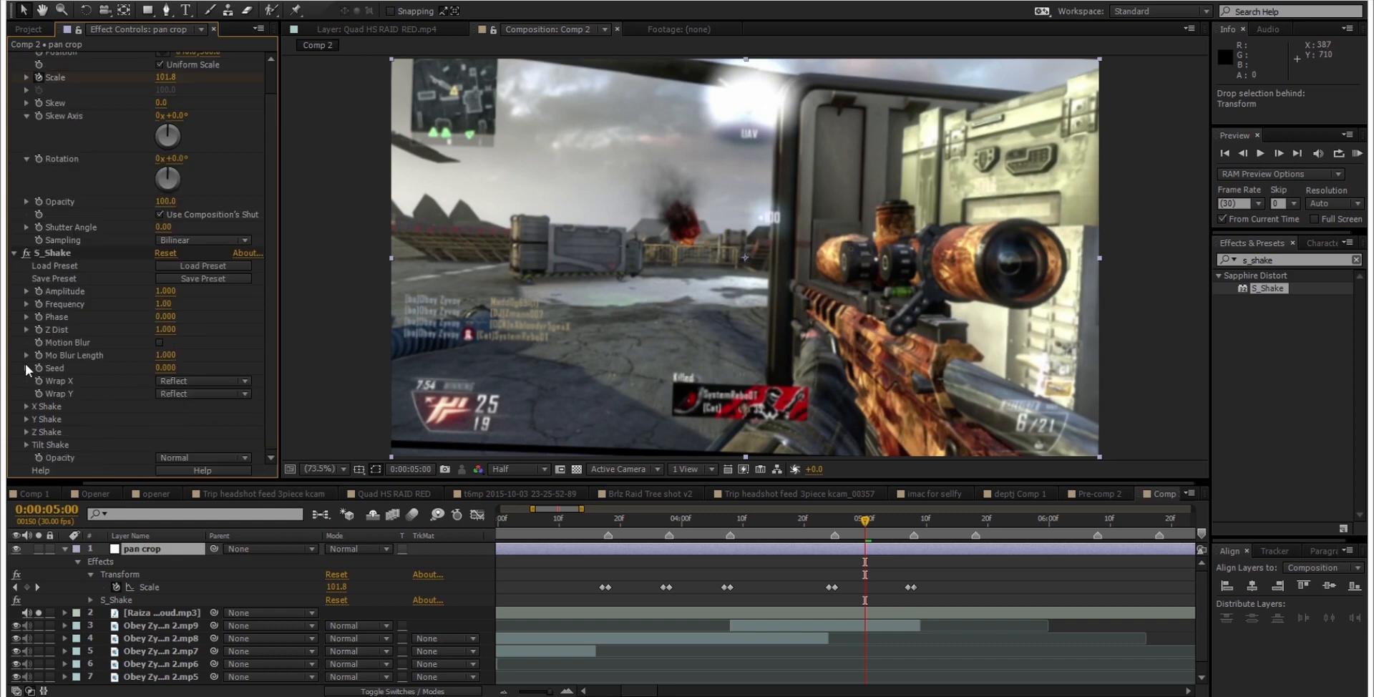
Step: Set S_Shake's Y Rand Amp to 0 and collapse the Y Shake settings
left_click(27, 420)
scroll(139, 392, "down", 2)
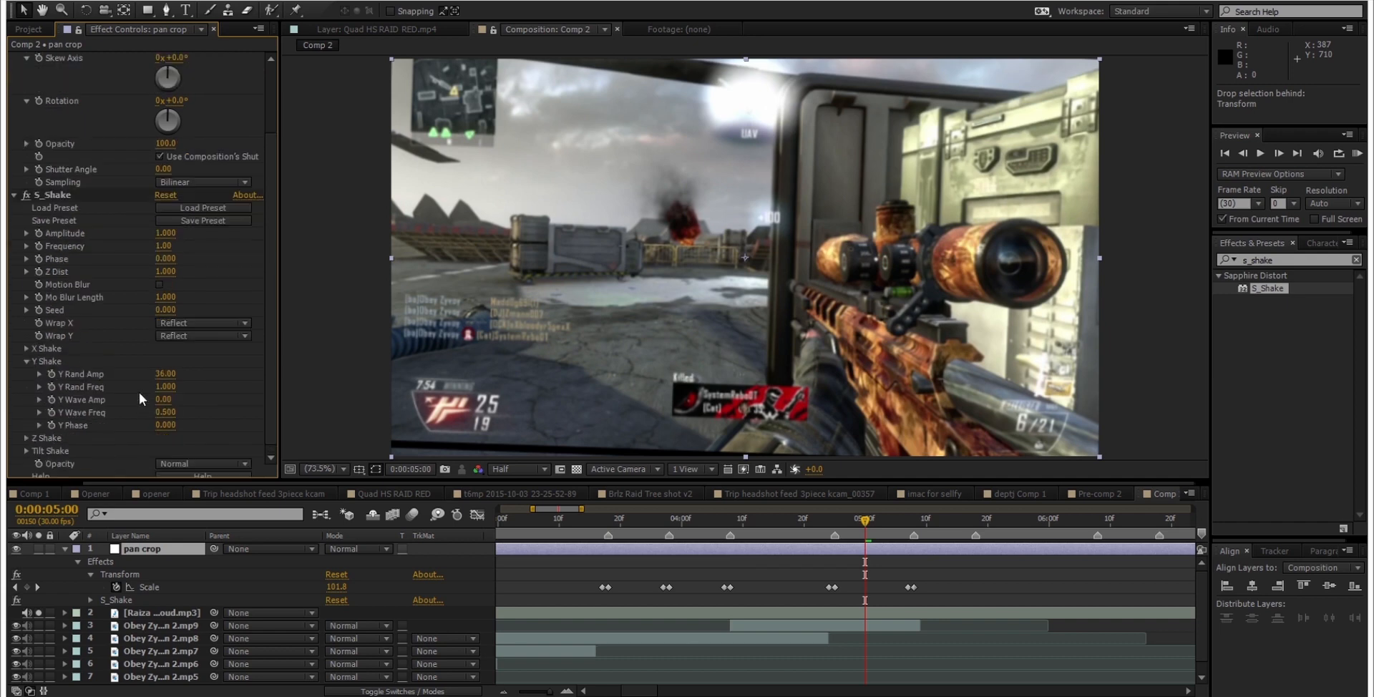
left_click_drag(167, 376, 121, 387)
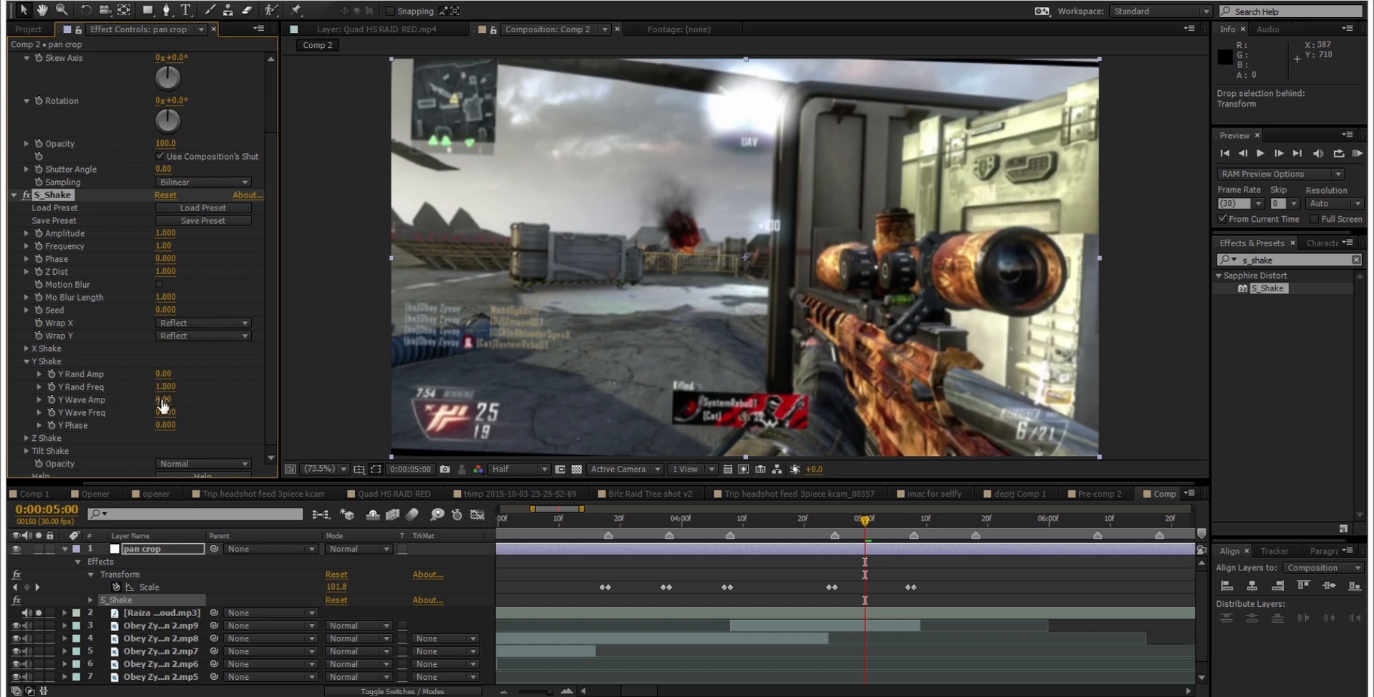
left_click(26, 361)
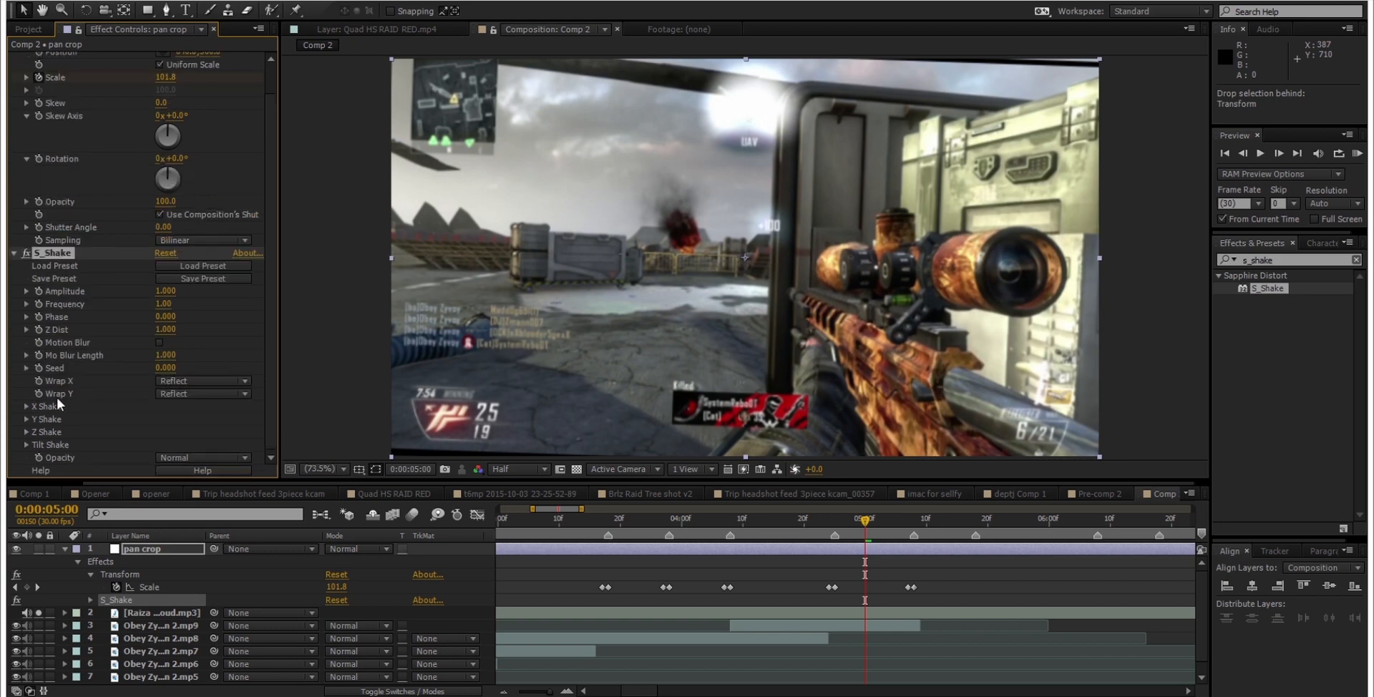
Step: Check S_Shake's Z Shake settings and set the Tilt Rand Amp to 0
left_click(27, 431)
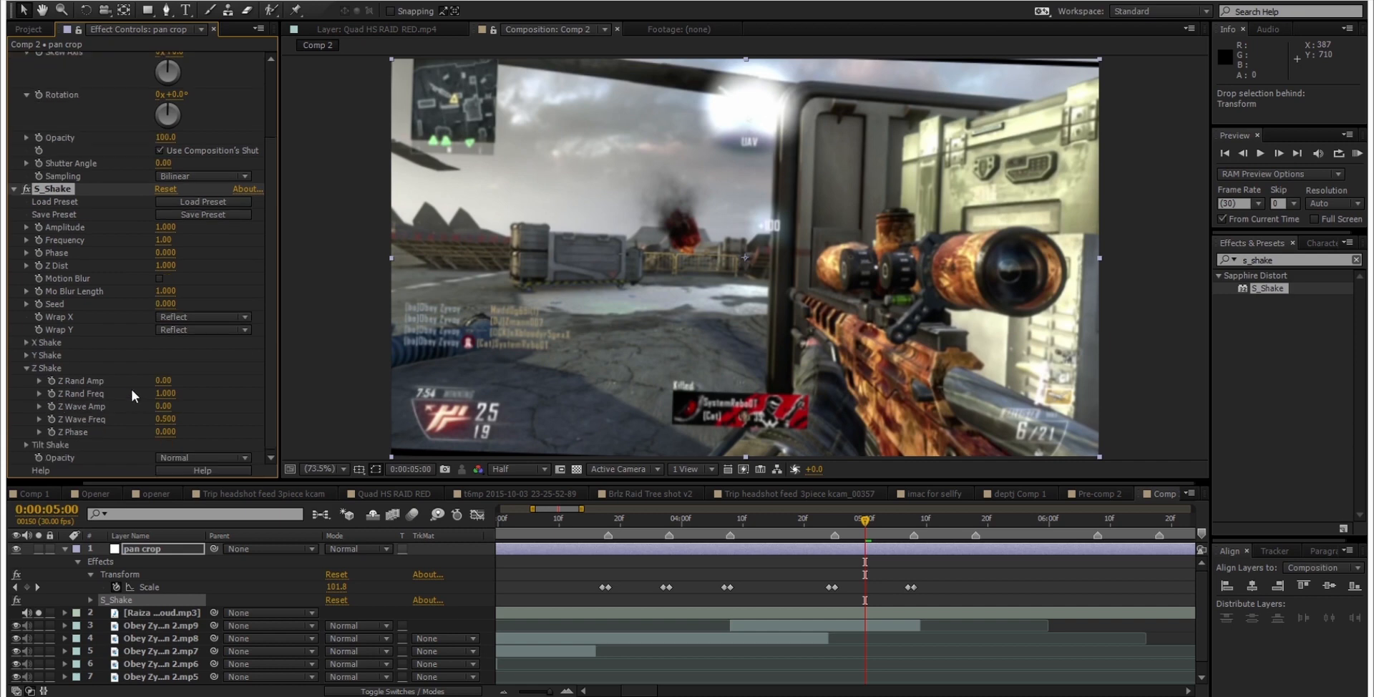
left_click(27, 369)
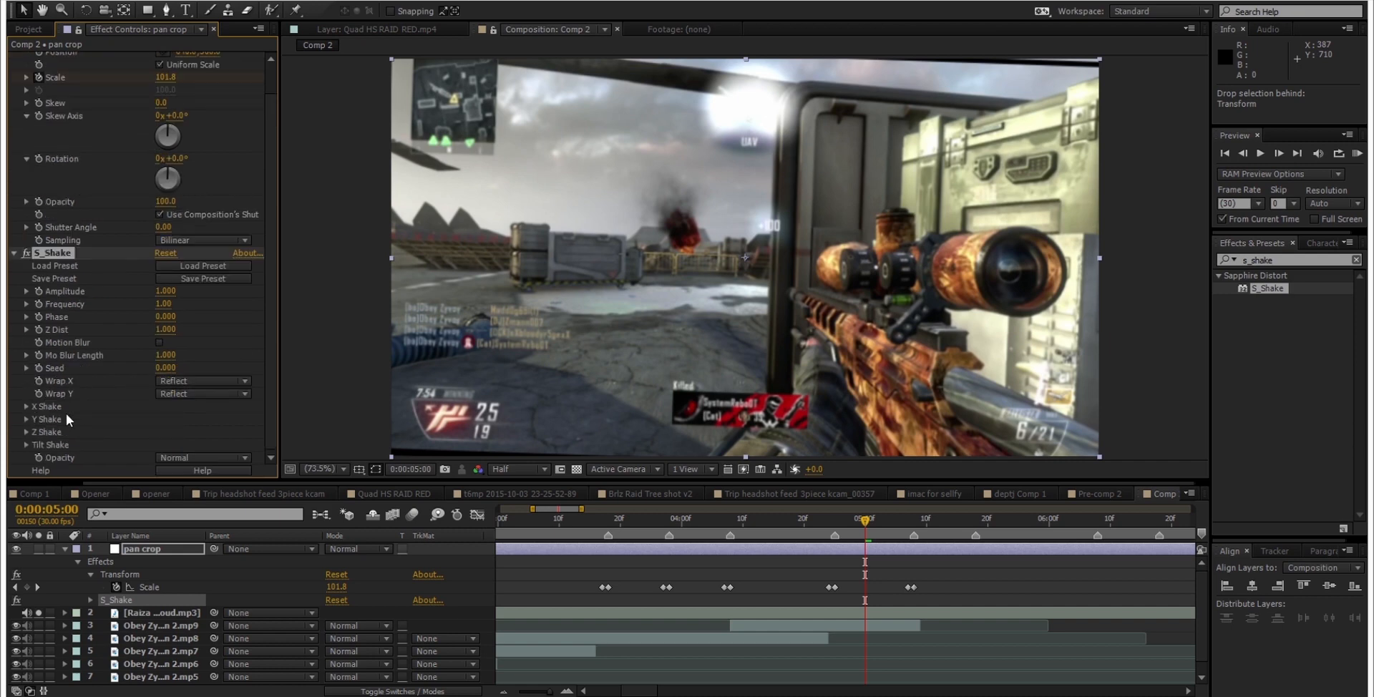
left_click(27, 443)
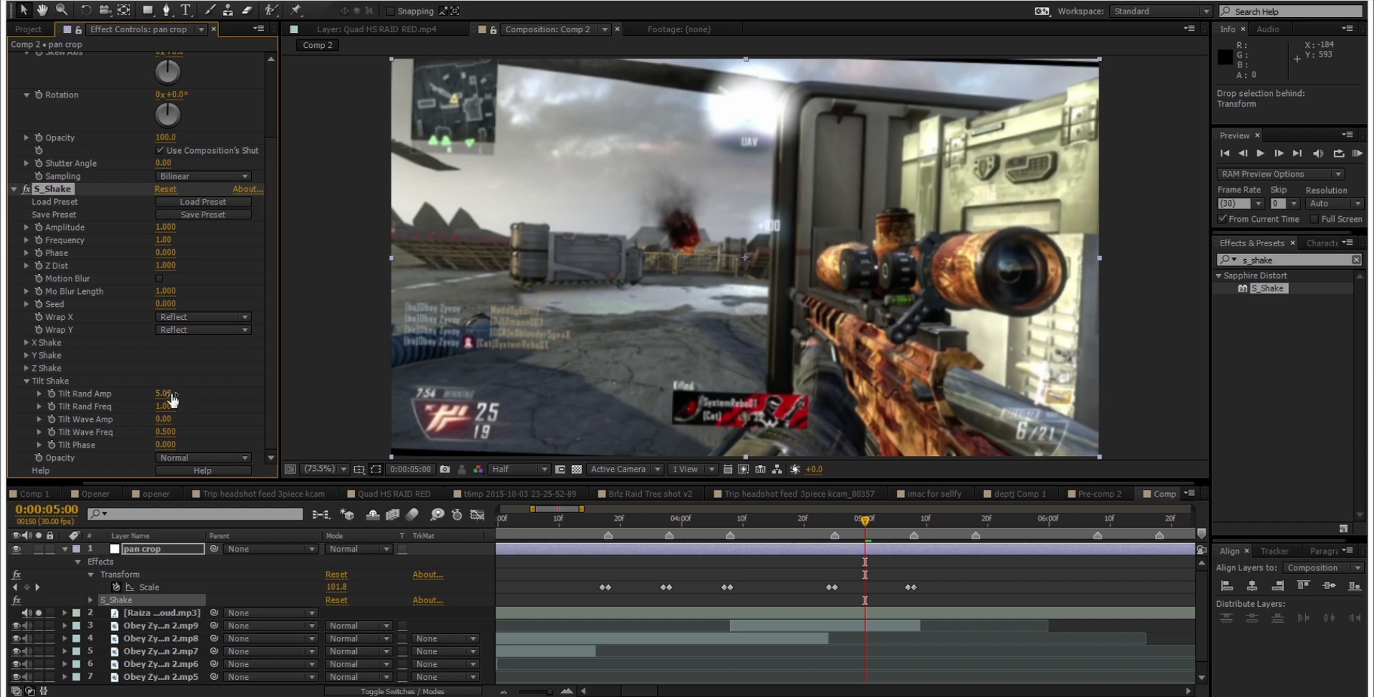
left_click_drag(172, 398, 128, 398)
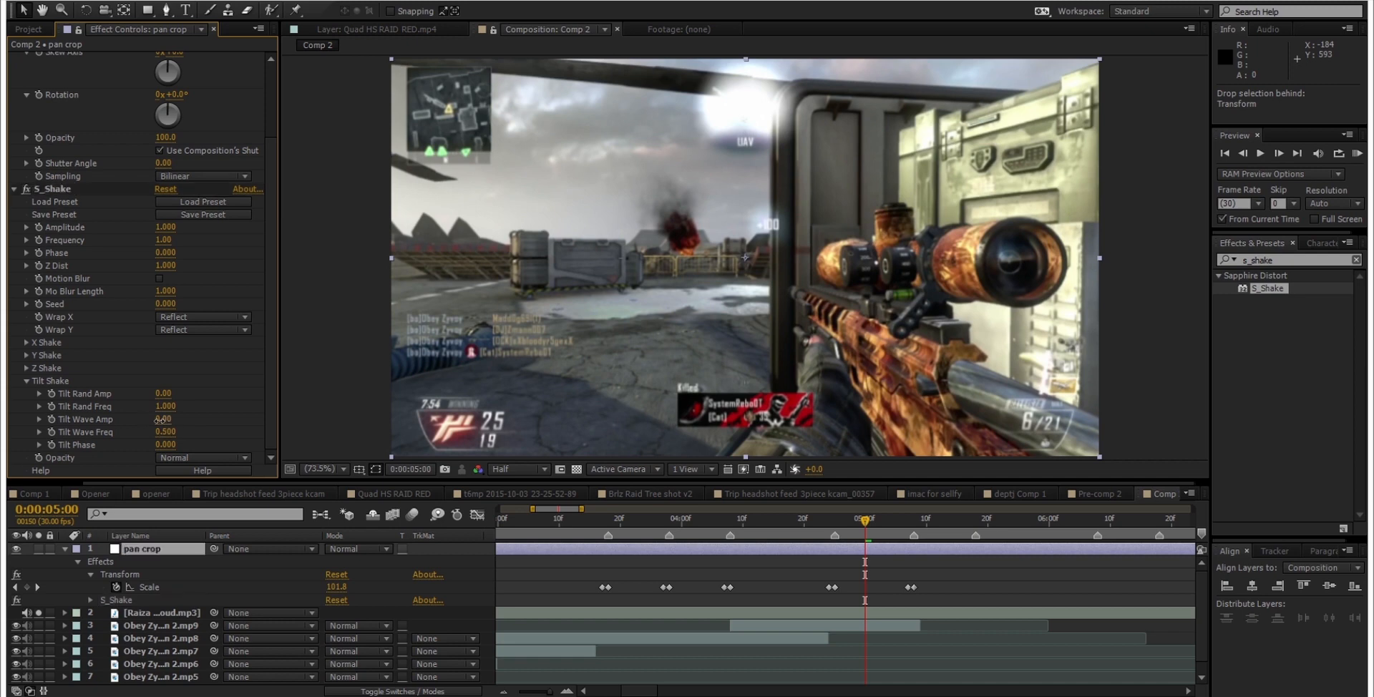
Step: Set S_Shake's Tilt Wave Amp and Tilt Wave Freq both to 2
left_click(162, 419)
type("2")
key("Return")
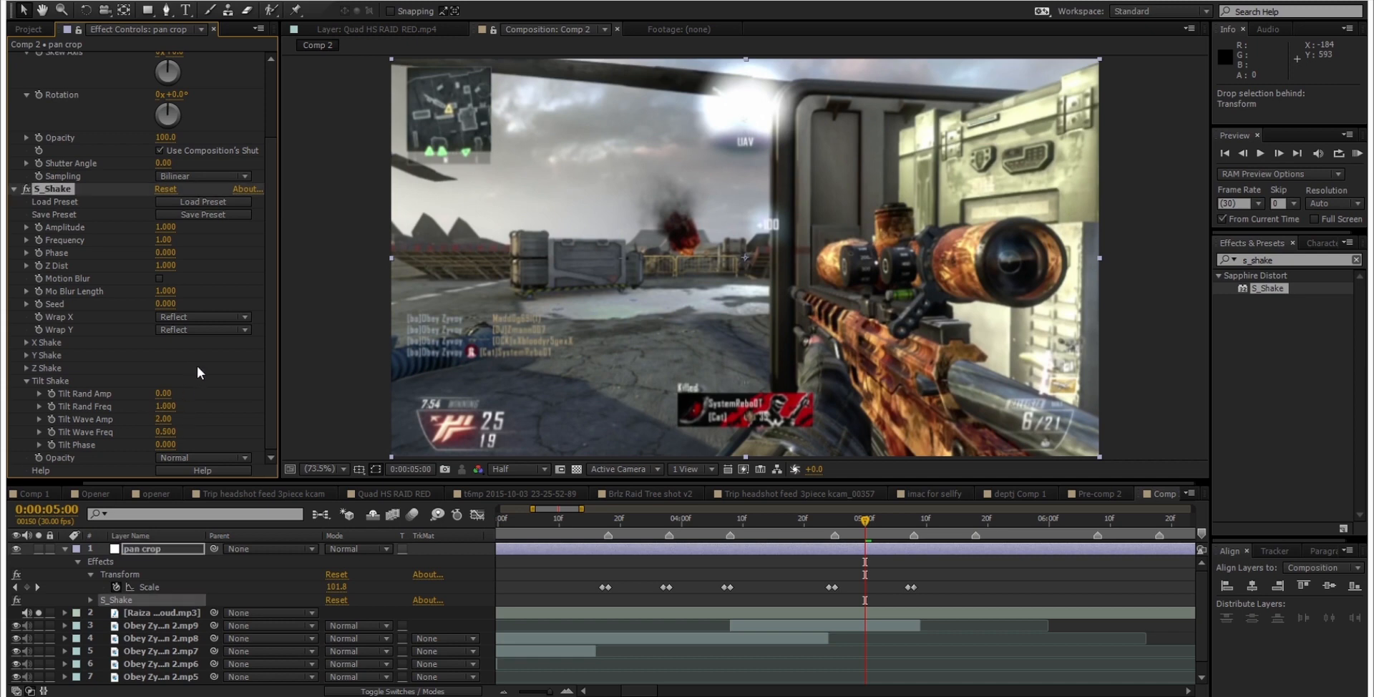
left_click(166, 432)
type("2")
key("Return")
Step: Set S_Shake's Tilt Wave Amp to 1.5, save the project and preview the tilt shake over the clips
left_click(170, 419)
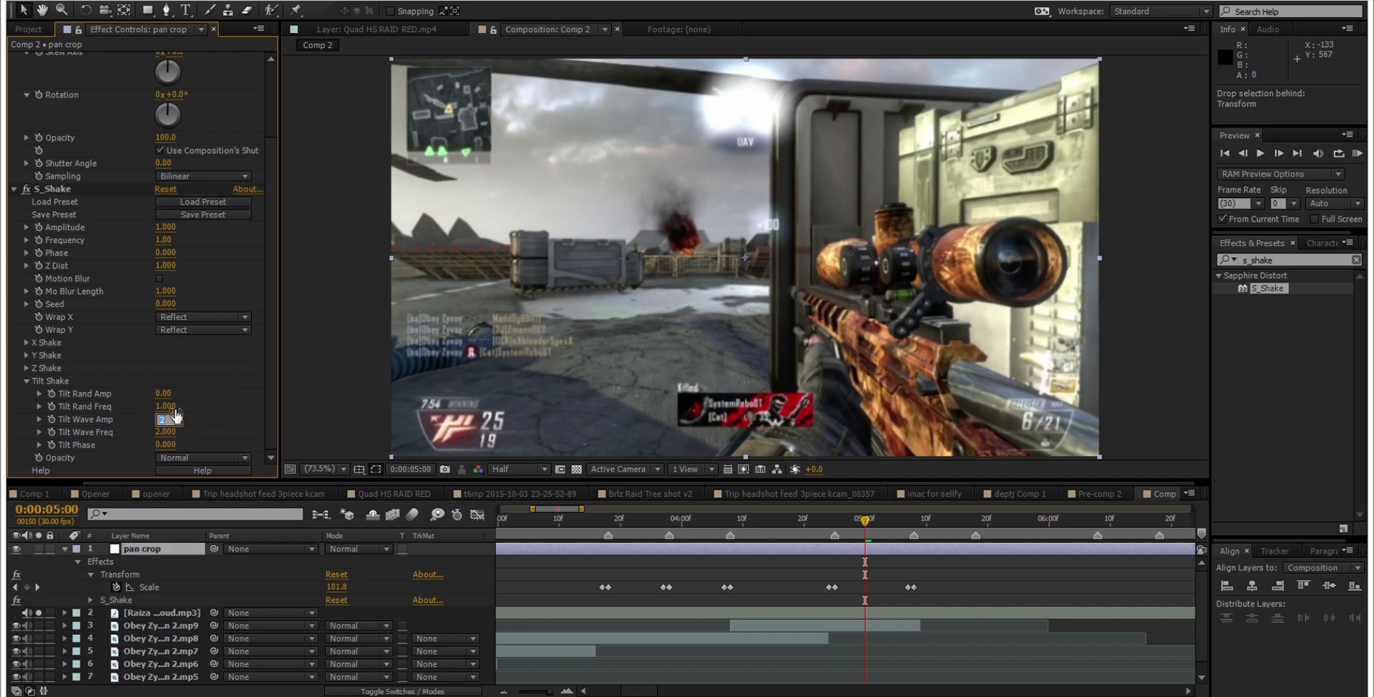
type("1.5")
key("Return")
key("ctrl+s")
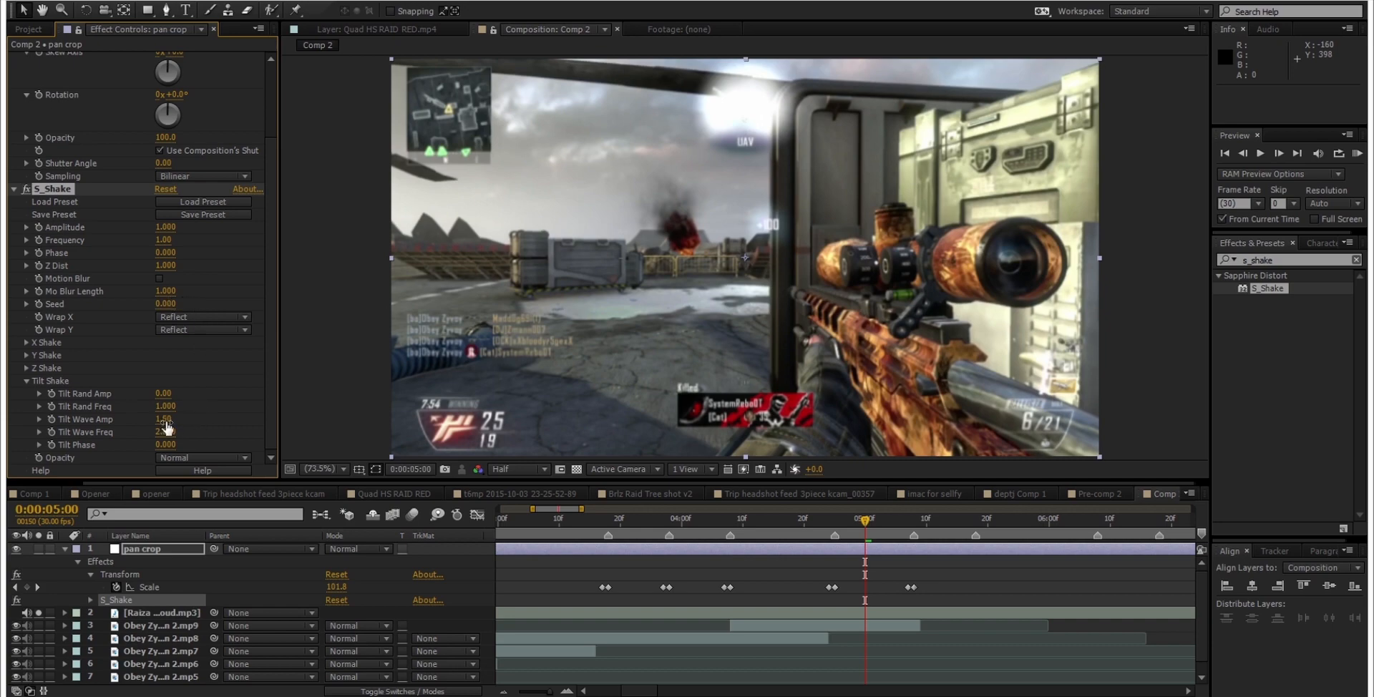
left_click_drag(809, 522, 763, 473)
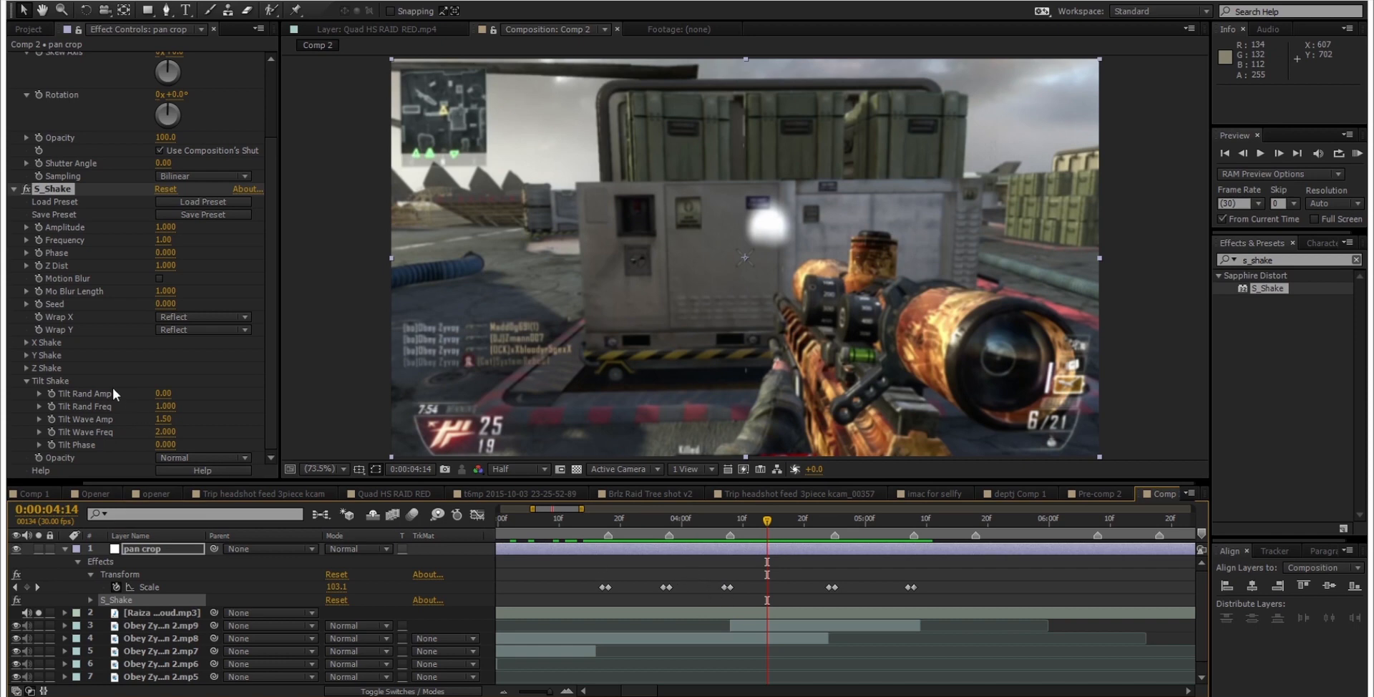
Step: Collapse Tilt Shake and give S_Shake's Amplitude the expression linear(effect("Transform")("Scale"),100,105,0,1)
left_click(26, 381)
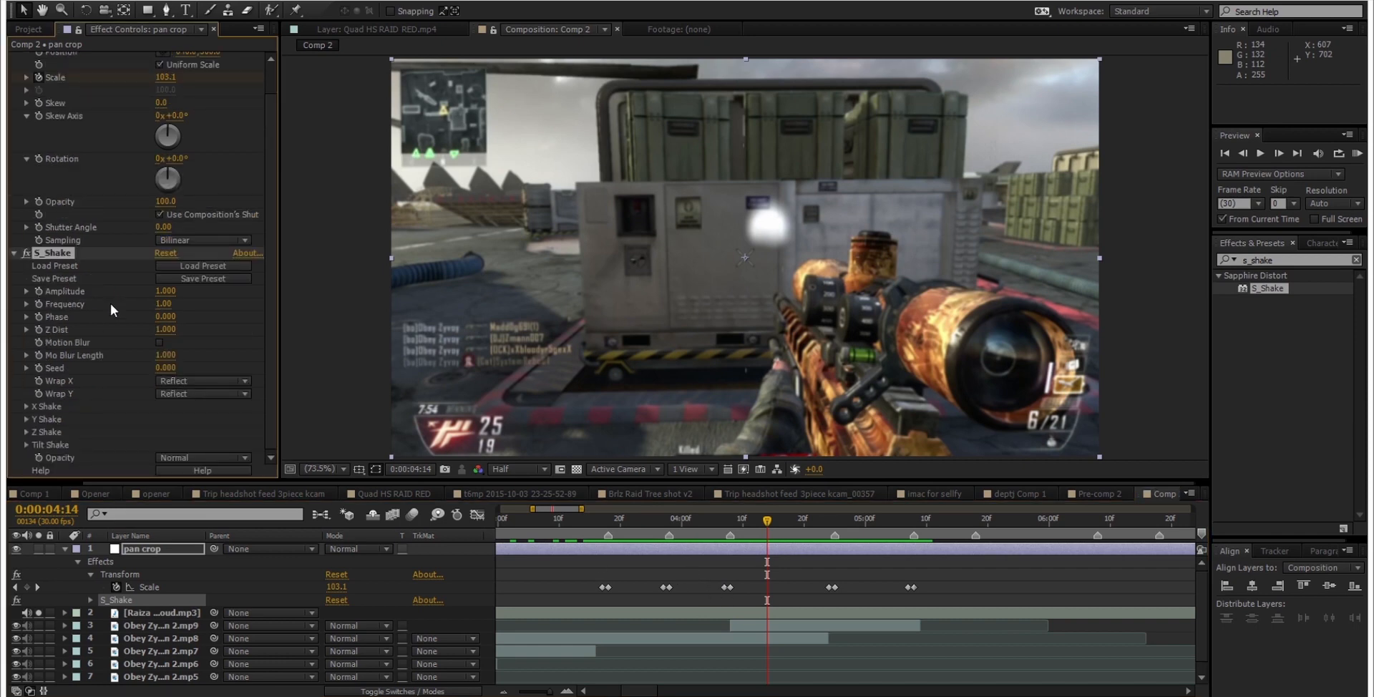
left_click(36, 291, "alt")
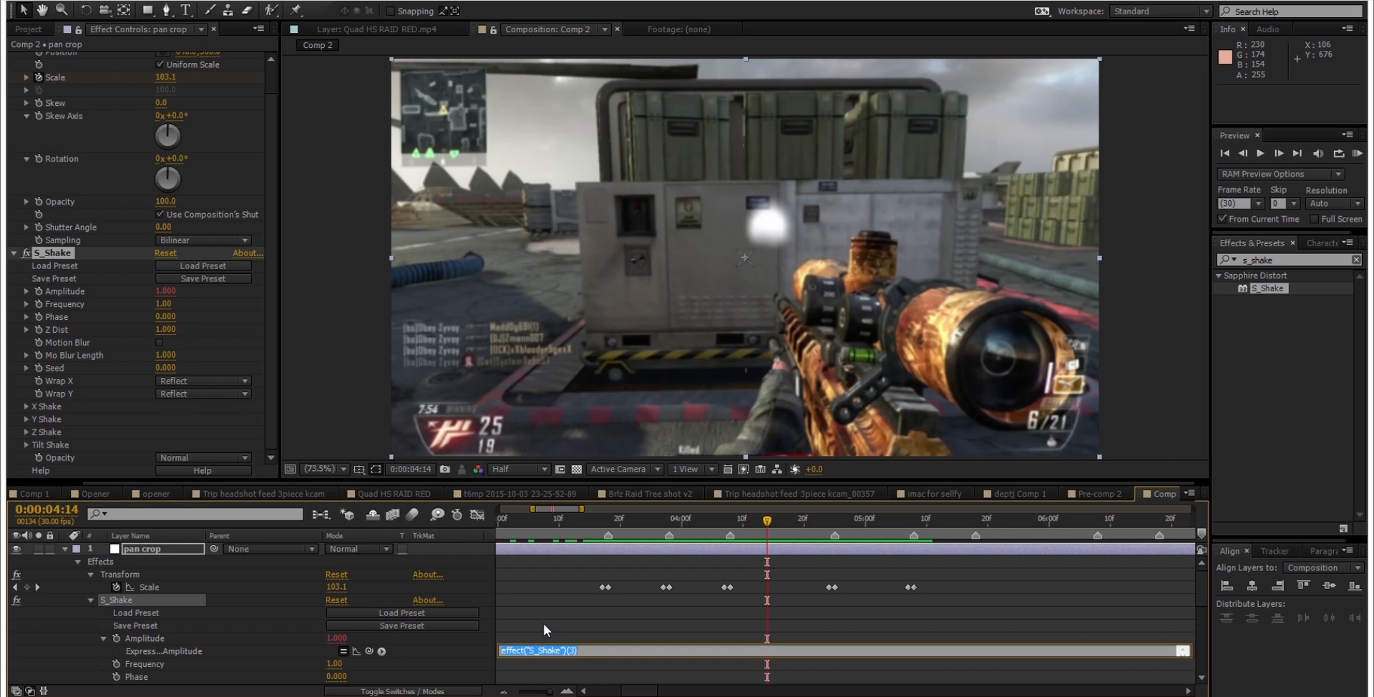
type("linear(")
left_click_drag(370, 651, 174, 588)
type(",100,105,0,1")
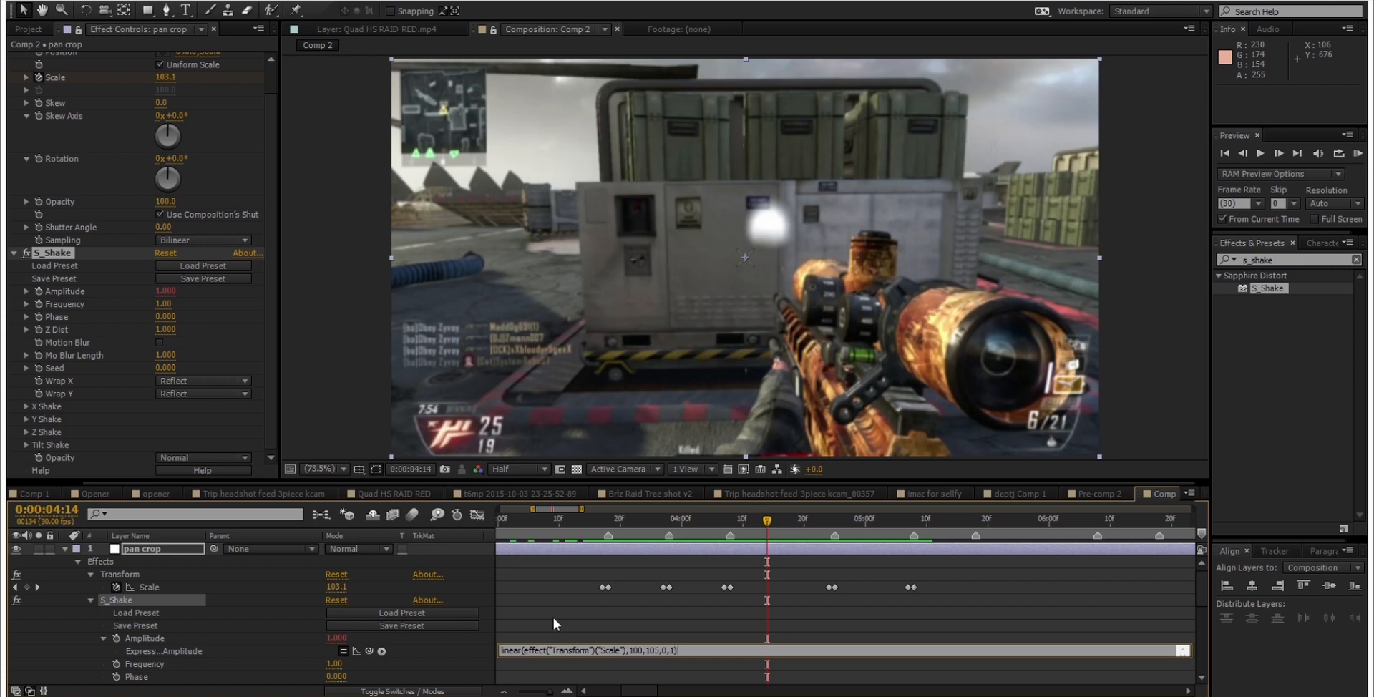
left_click(634, 638)
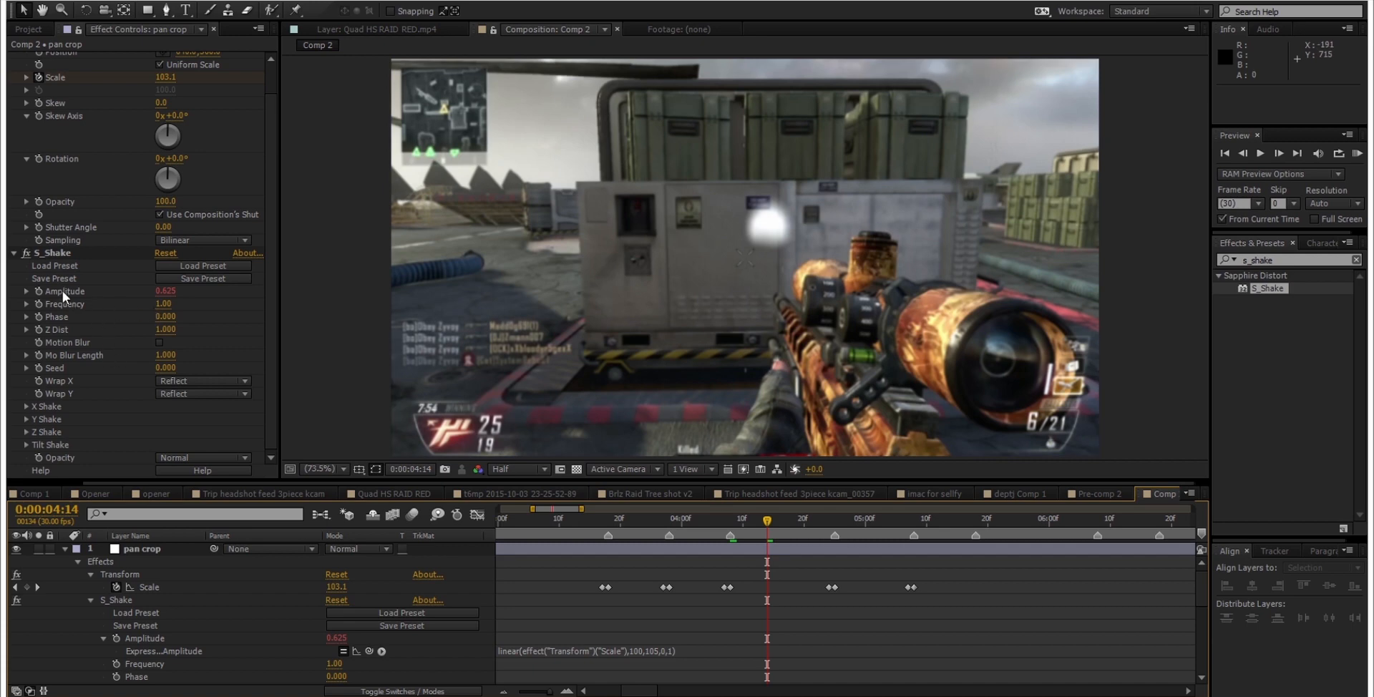
Step: Try 103 as the upper Scale value in the Amplitude expression and restore it to 105
left_click(664, 651)
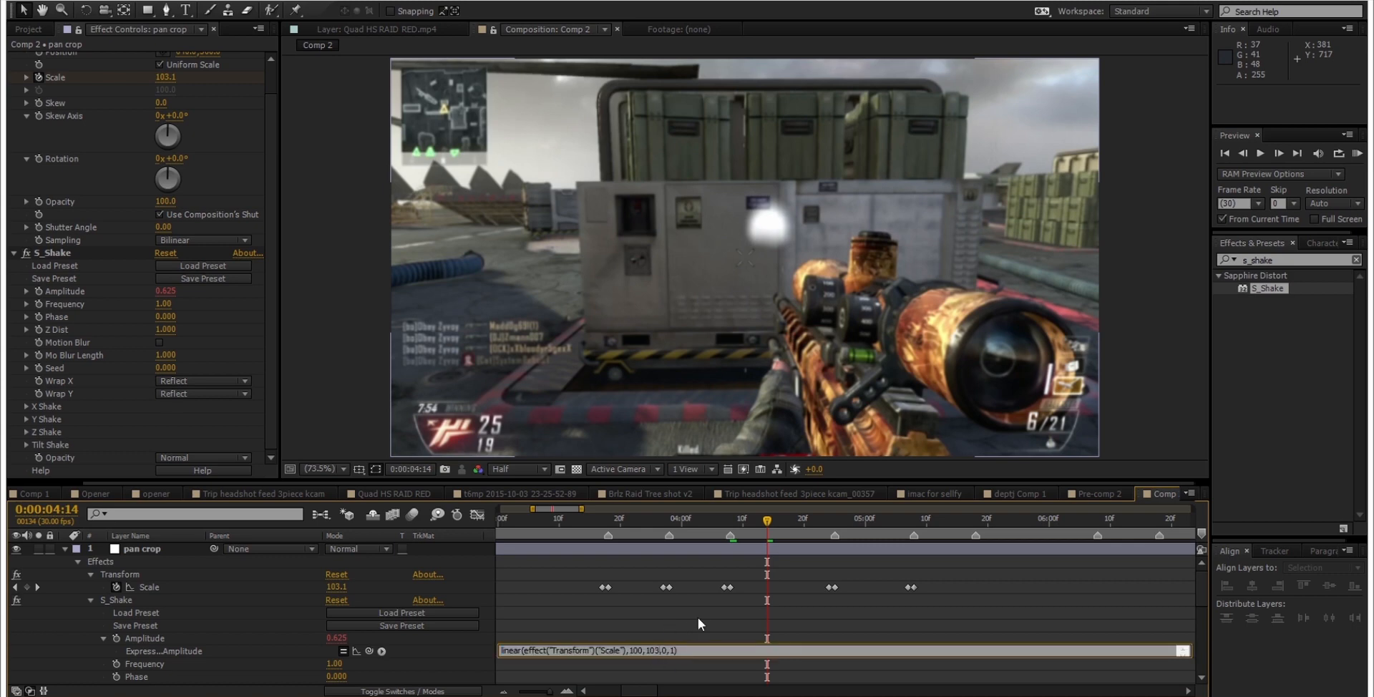
key("BackSpace")
key("BackSpace")
type("10")
left_click(697, 616)
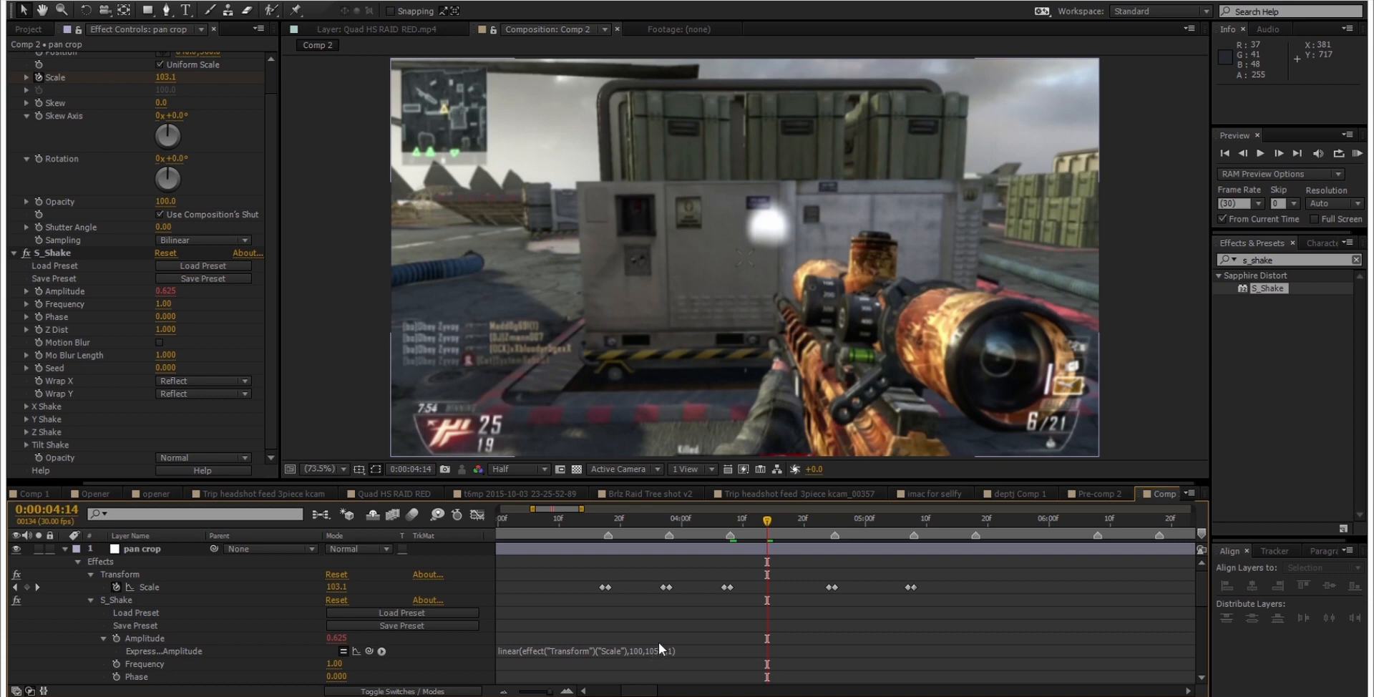
Step: Expand Tilt Shake, try a Tilt Wave Amp of 2.2 and restore it to 1.5
left_click(26, 445)
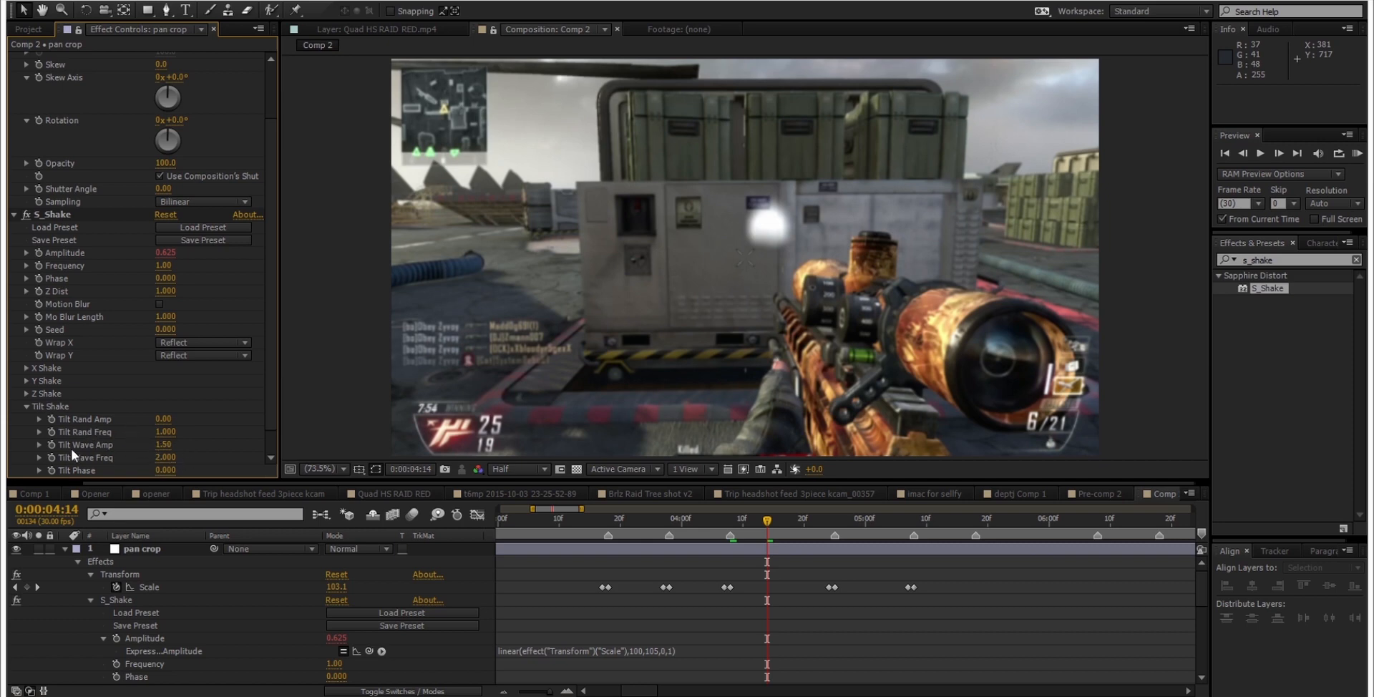
left_click_drag(156, 452, 163, 449)
left_click(164, 446)
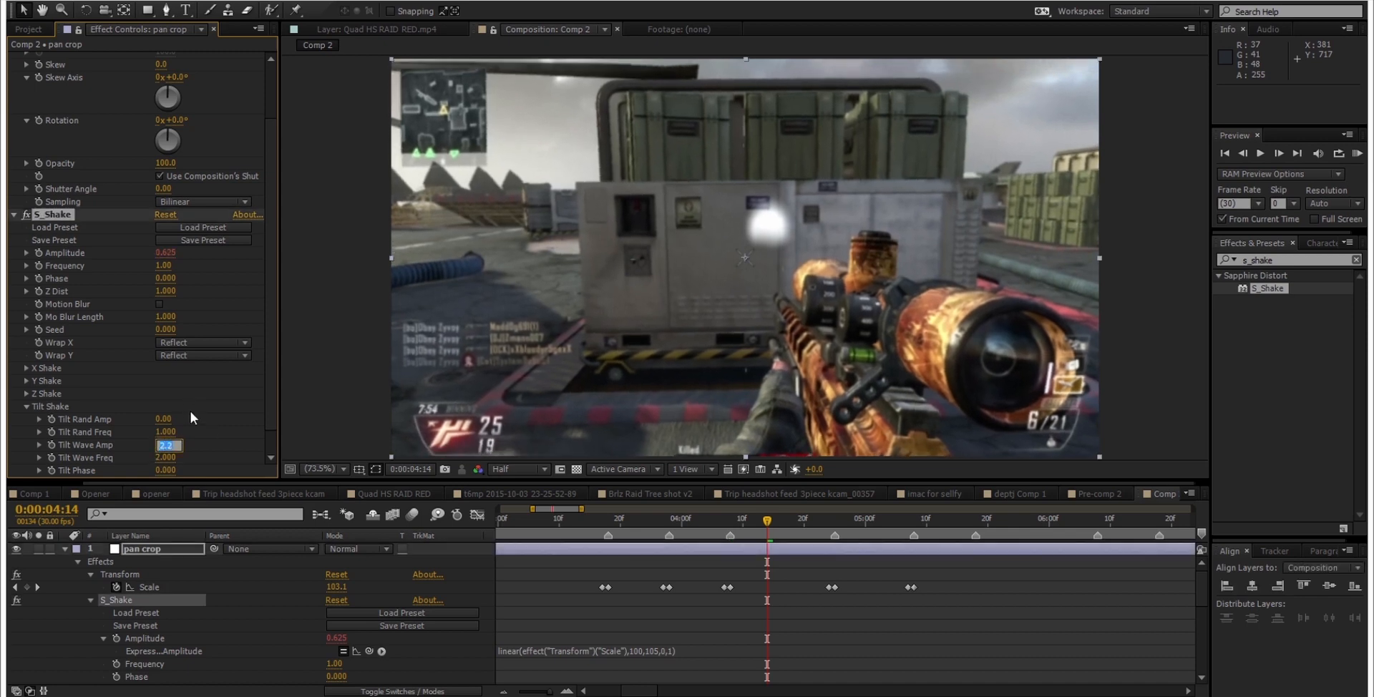
type("1.5")
key("Return")
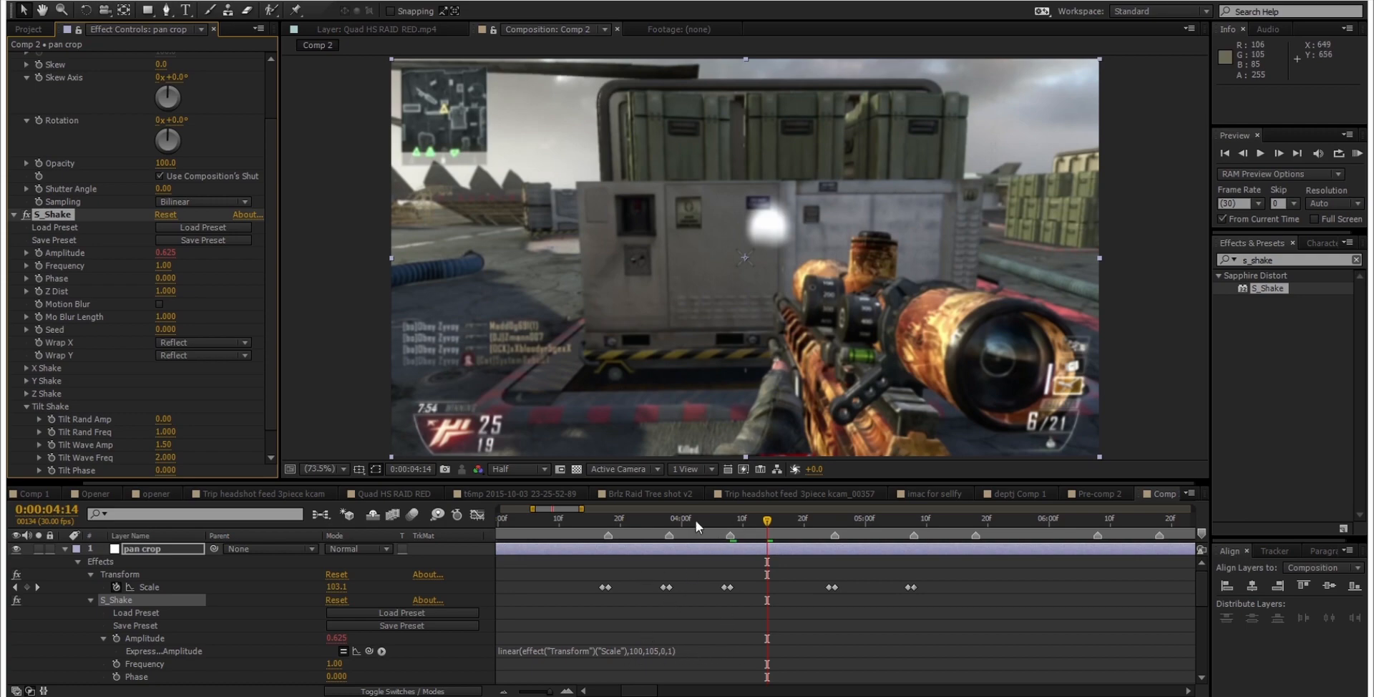
Step: Preview the expression-driven shake around the Scale keyframes on the pan crop layer
left_click_drag(696, 521, 792, 483)
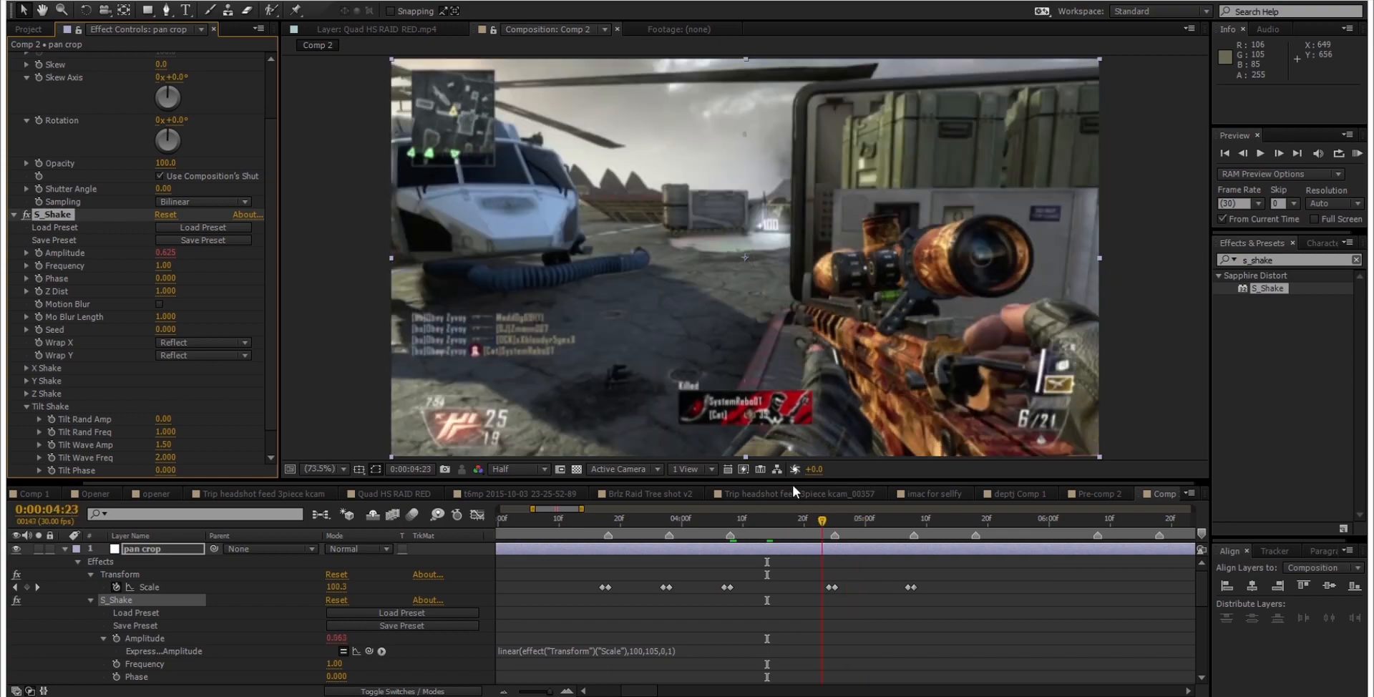
left_click(828, 521)
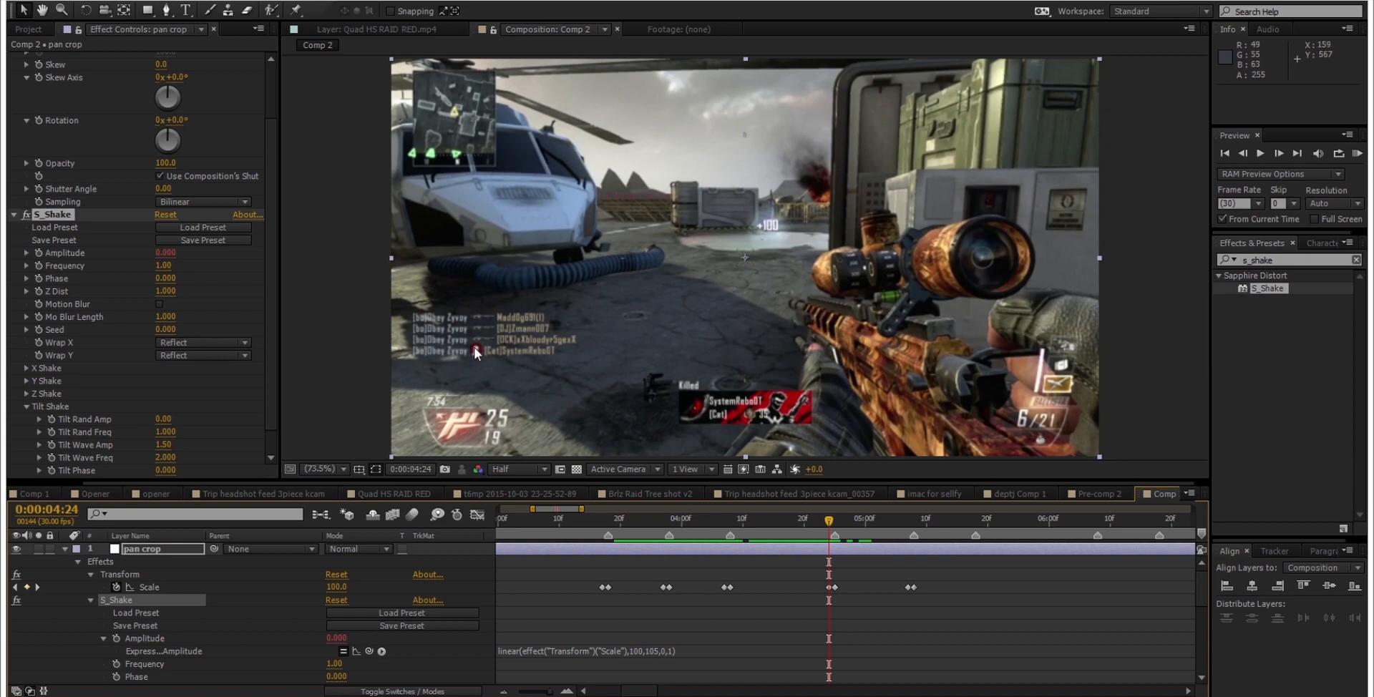
left_click_drag(830, 522, 840, 406)
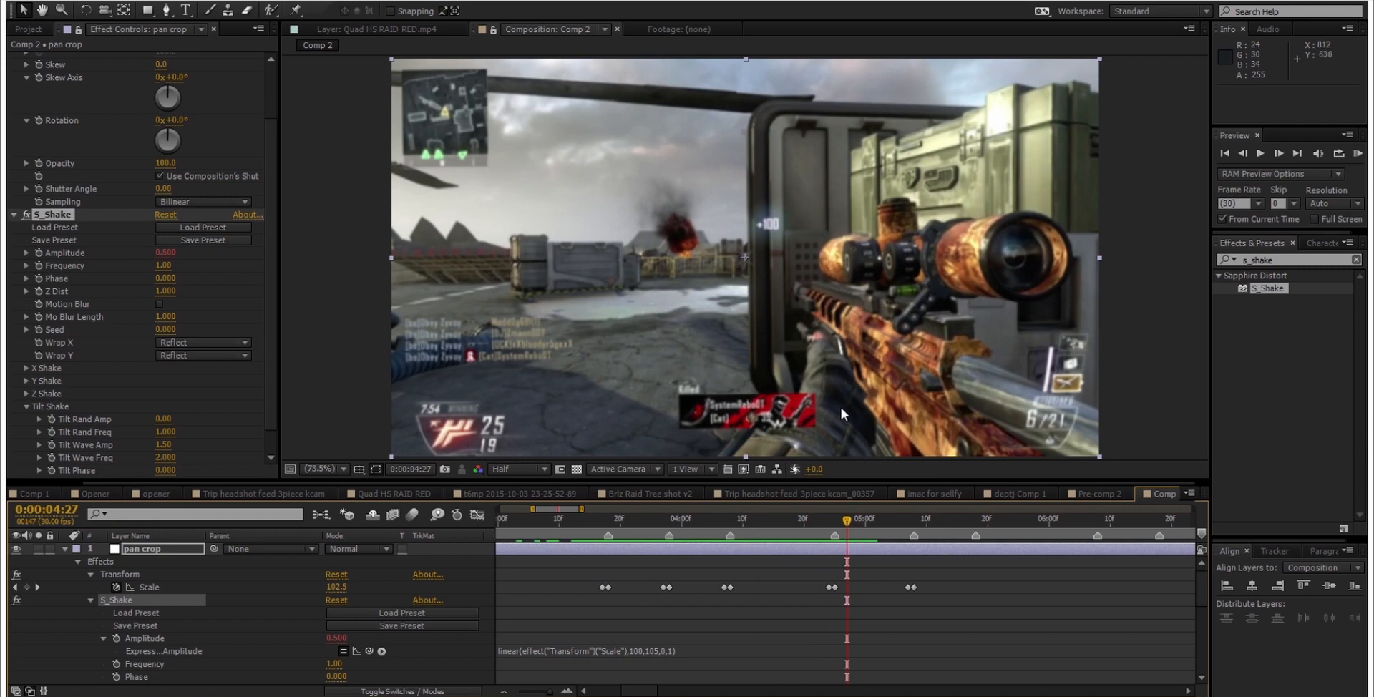
Step: Collapse S_Shake in the timeline and apply the Color Correction Exposure effect to the pan crop layer
left_click(130, 551)
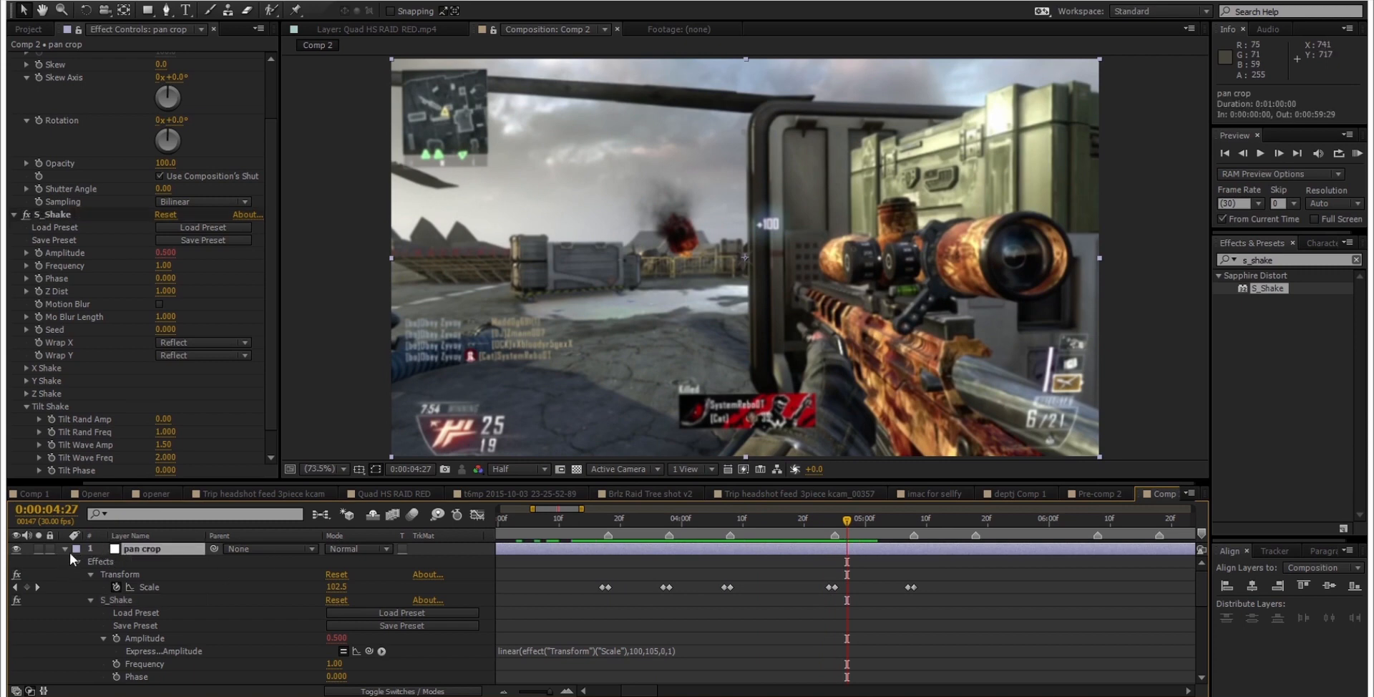
left_click(90, 600)
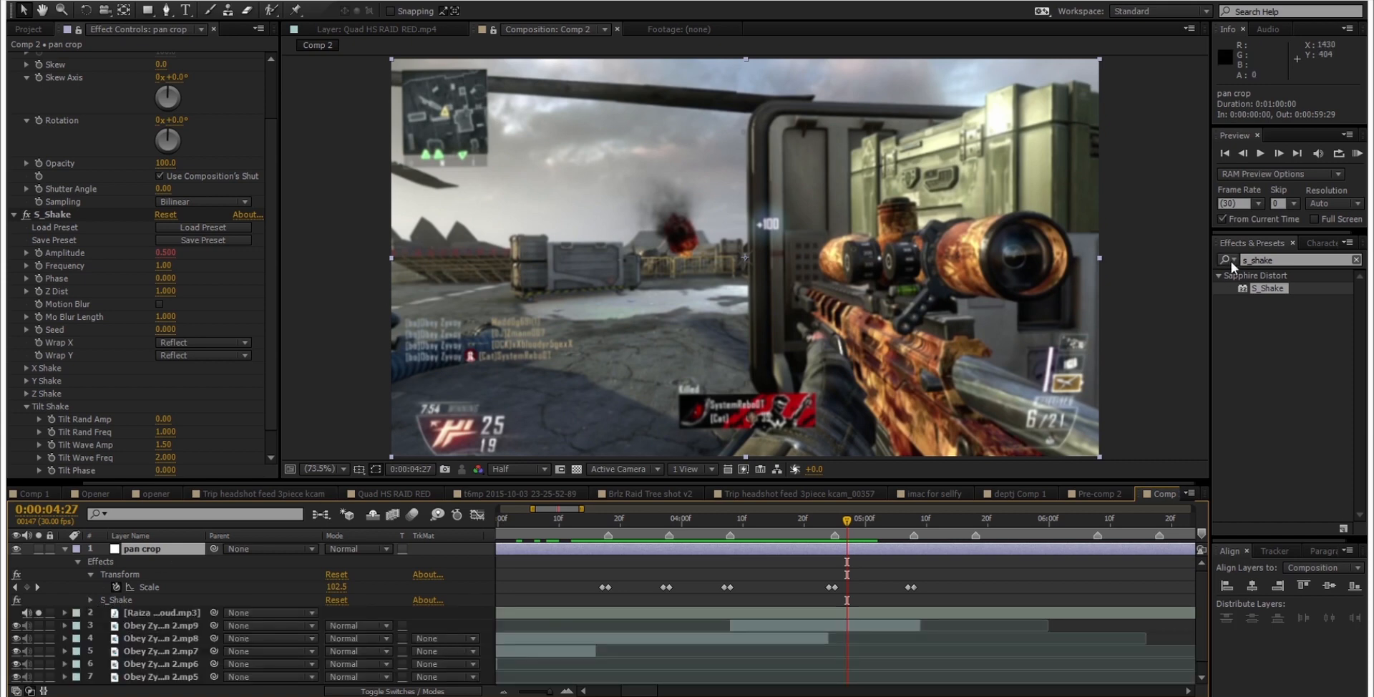
left_click_drag(1281, 261, 1103, 261)
scroll(201, 254, "up", 3)
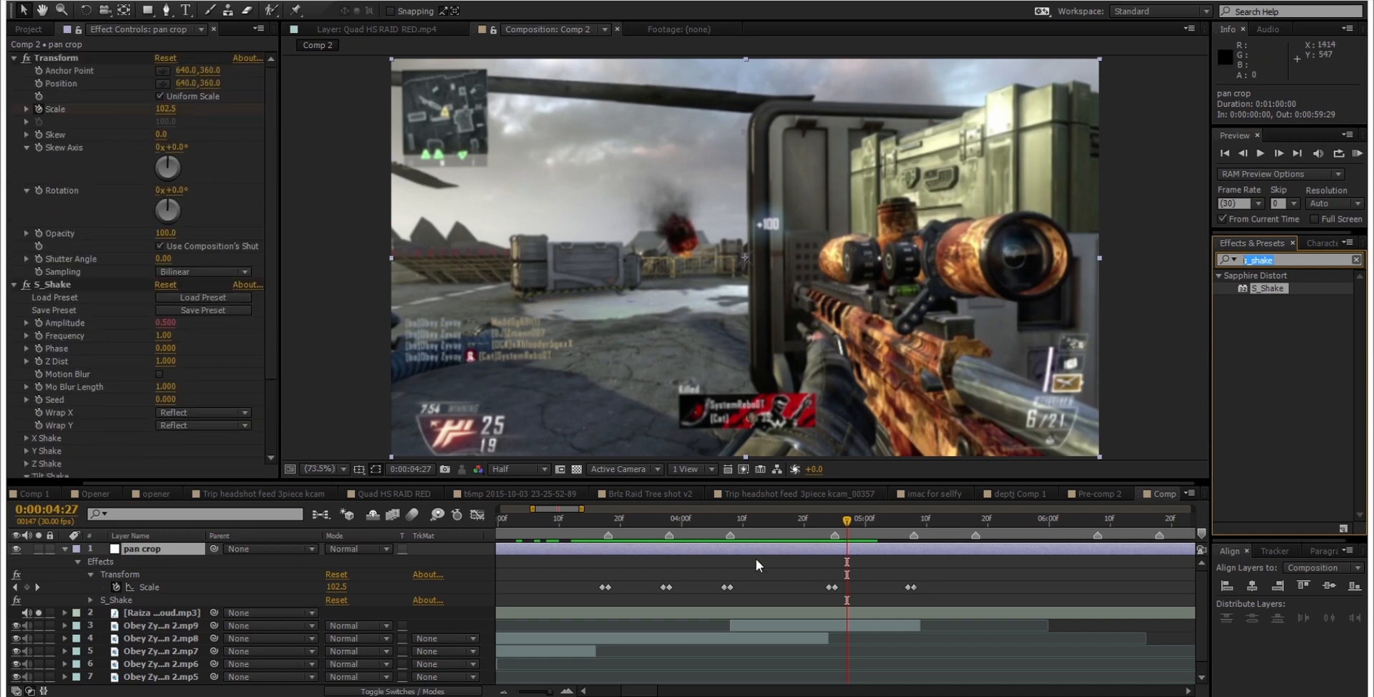
type("exposure")
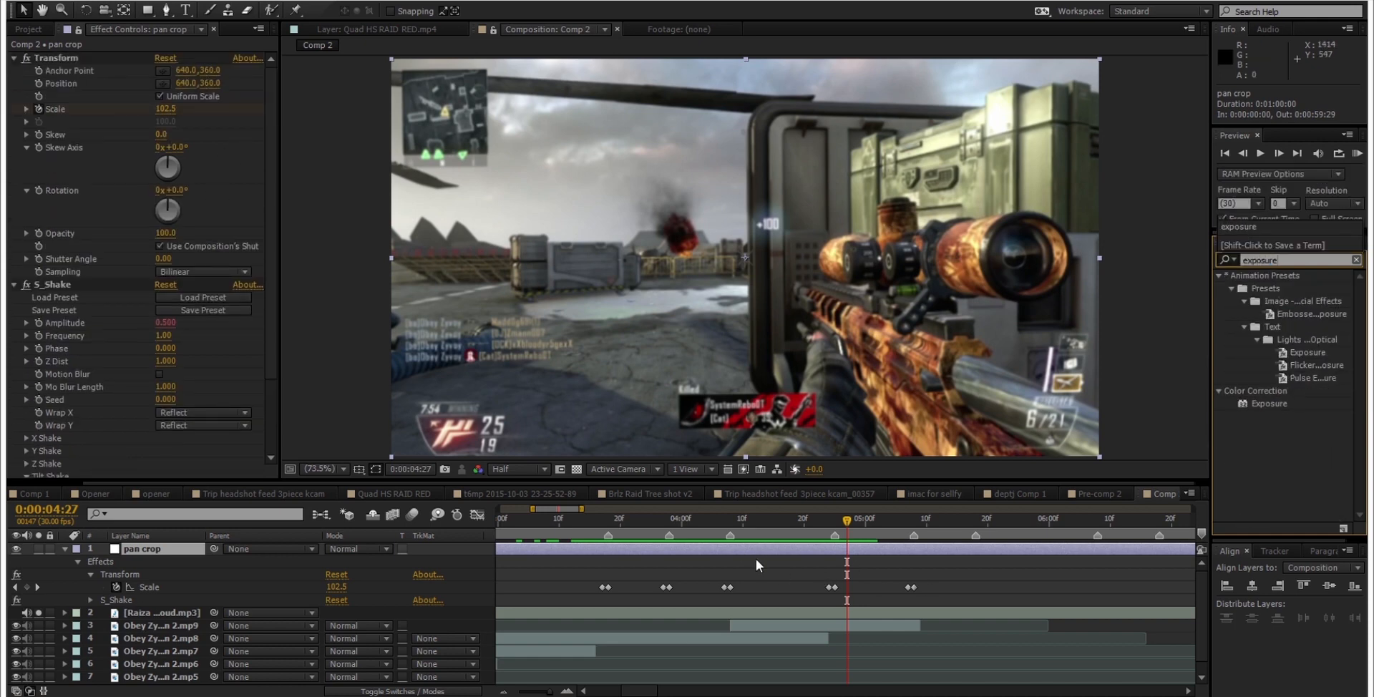
double_click(1265, 404)
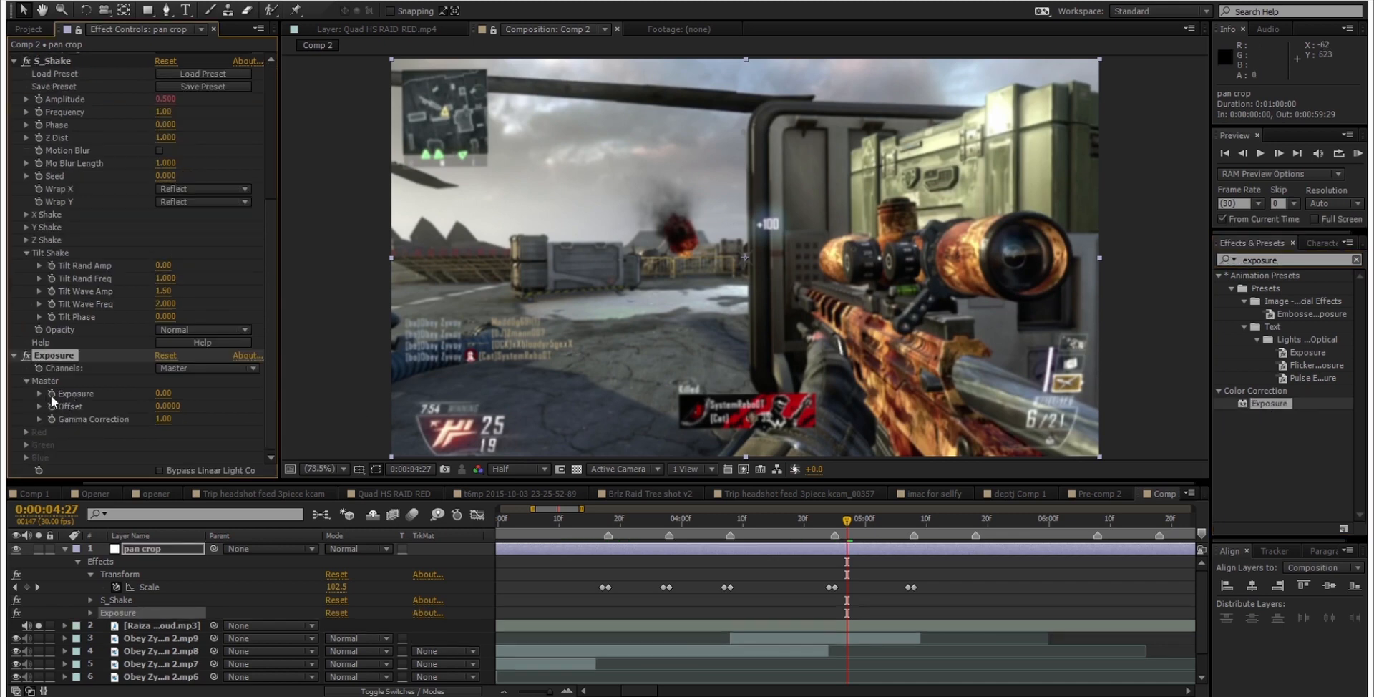
Step: Give the Exposure value the expression linear(effect("Transform")("Scale"),100,105,0,0.7) and preview the flashes over the clips
left_click(51, 395, "alt")
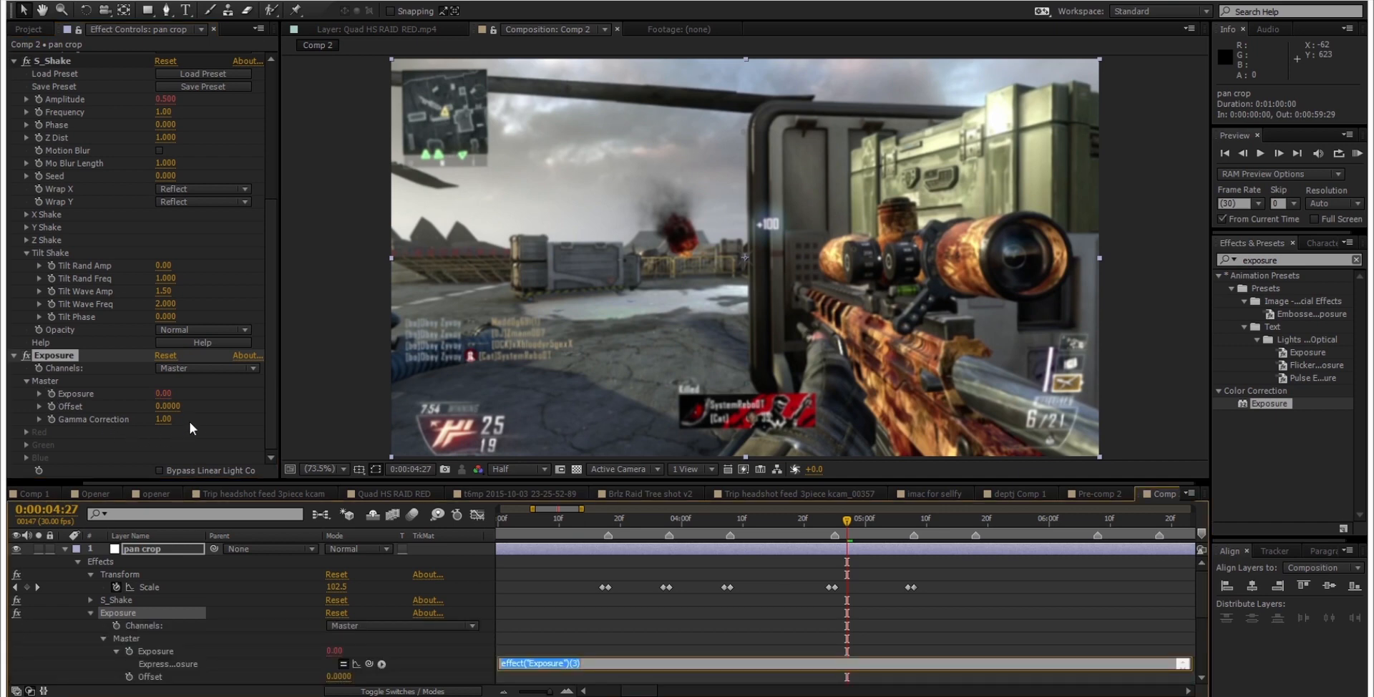
type("linear(")
left_click_drag(369, 665, 152, 587)
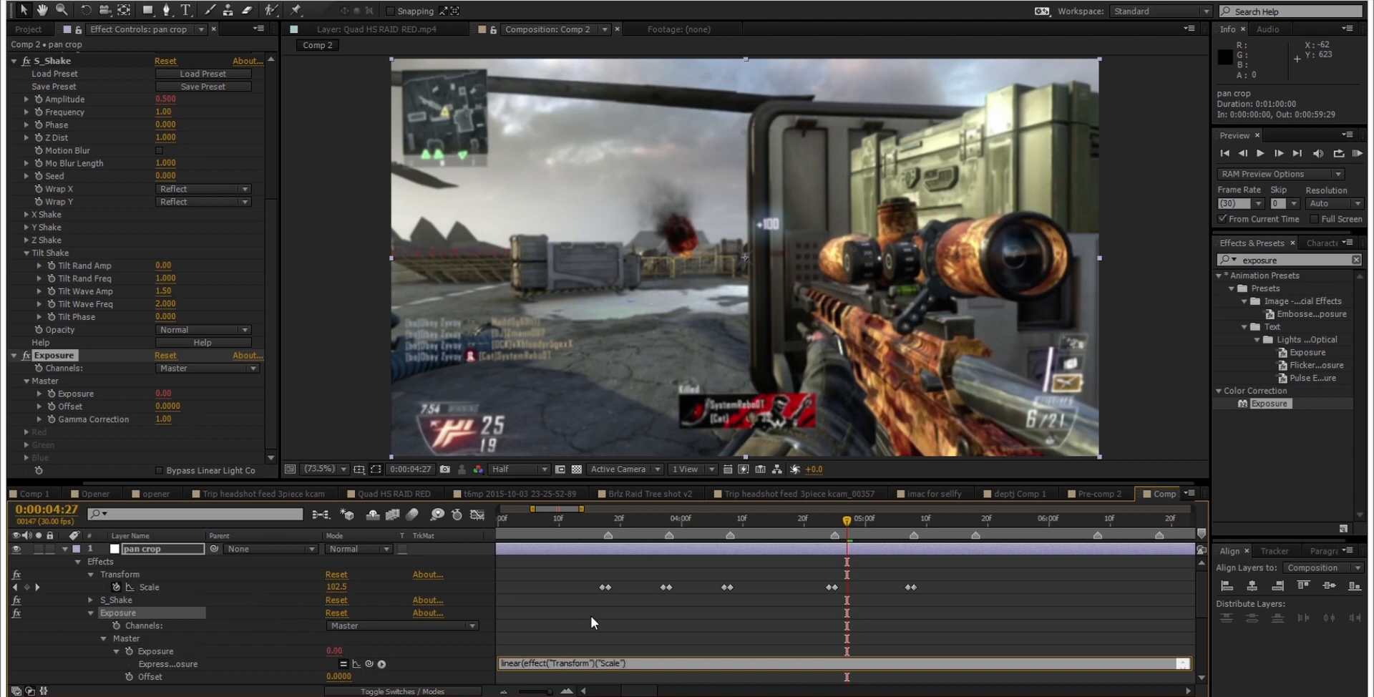
type(",100,105,0,0.7")
left_click(637, 624)
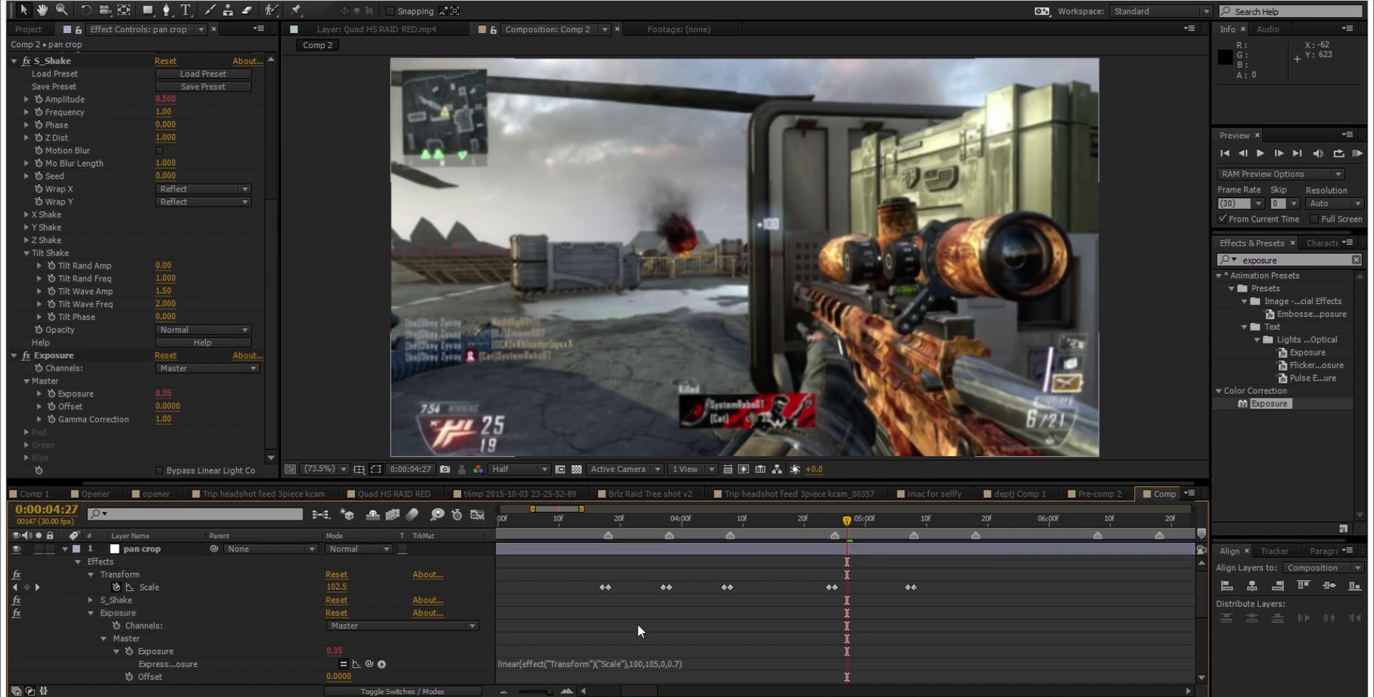
left_click_drag(840, 520, 884, 484)
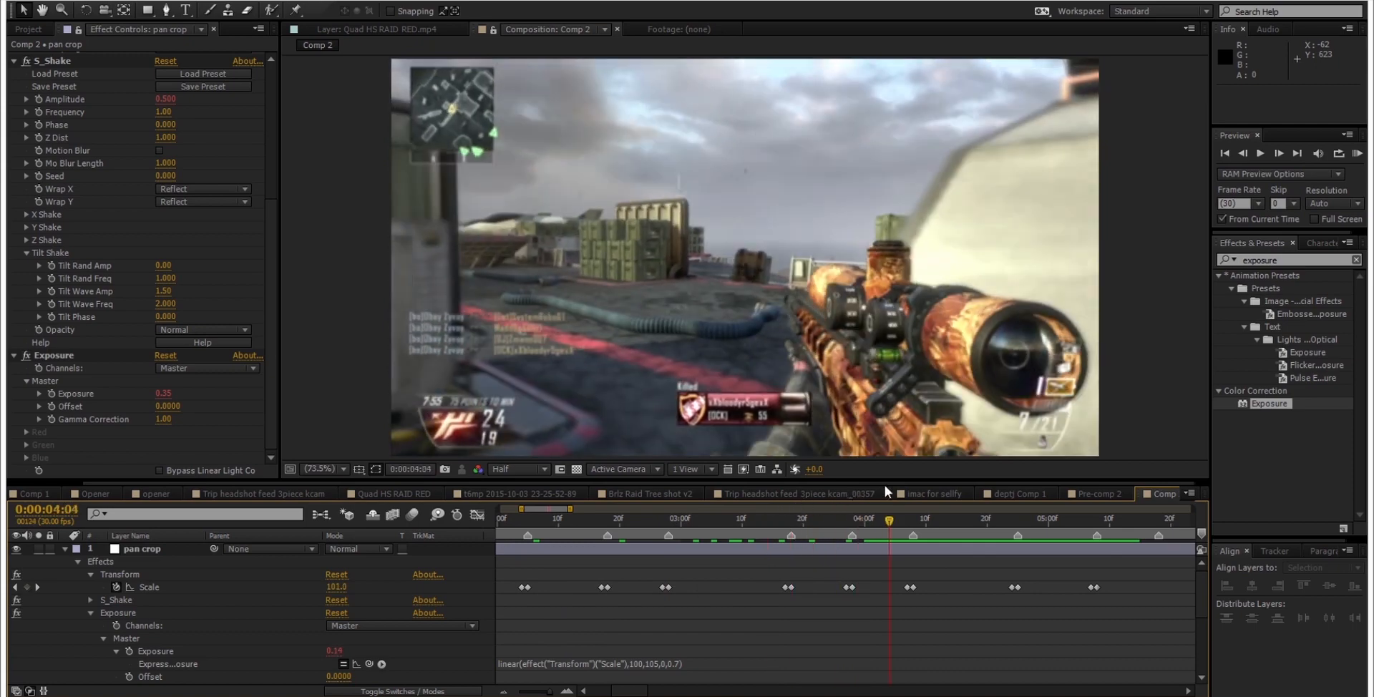
Step: Try raising the composition viewer's exposure to +4.4 and reset it to 0
left_click(202, 390)
left_click_drag(203, 390, 303, 390)
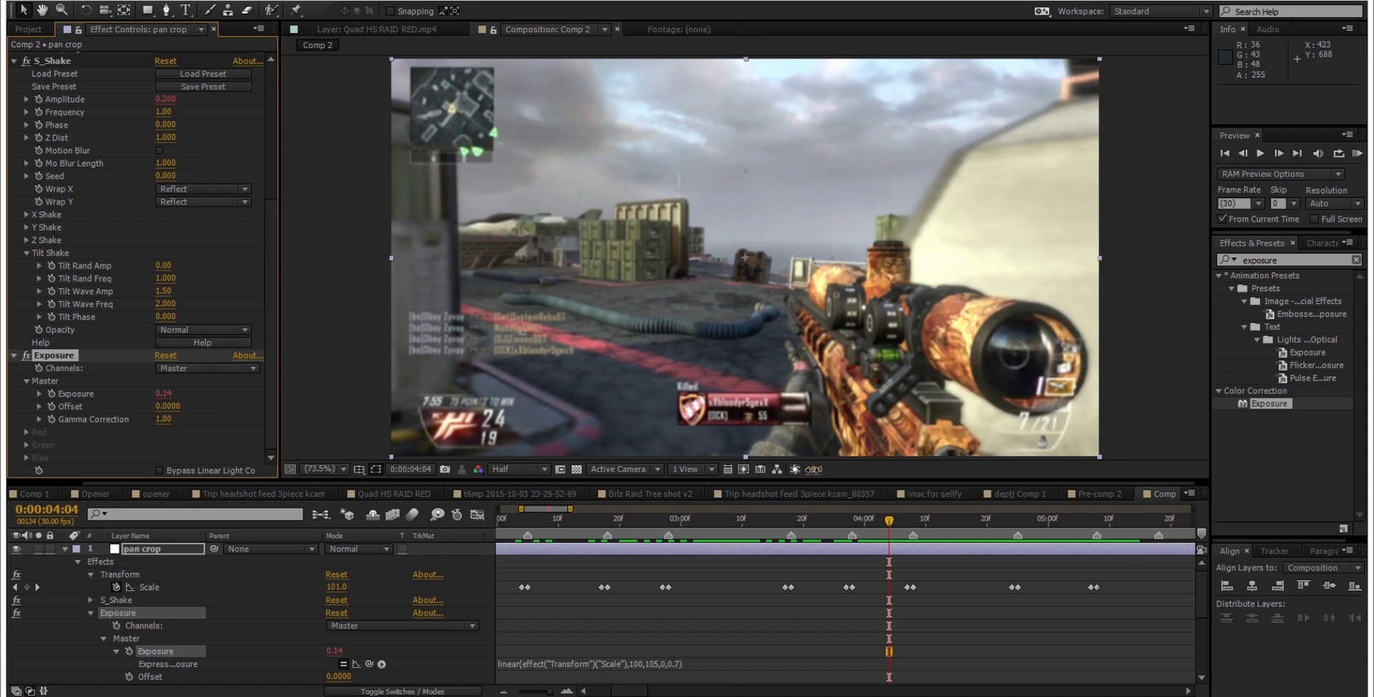
left_click_drag(812, 469, 847, 472)
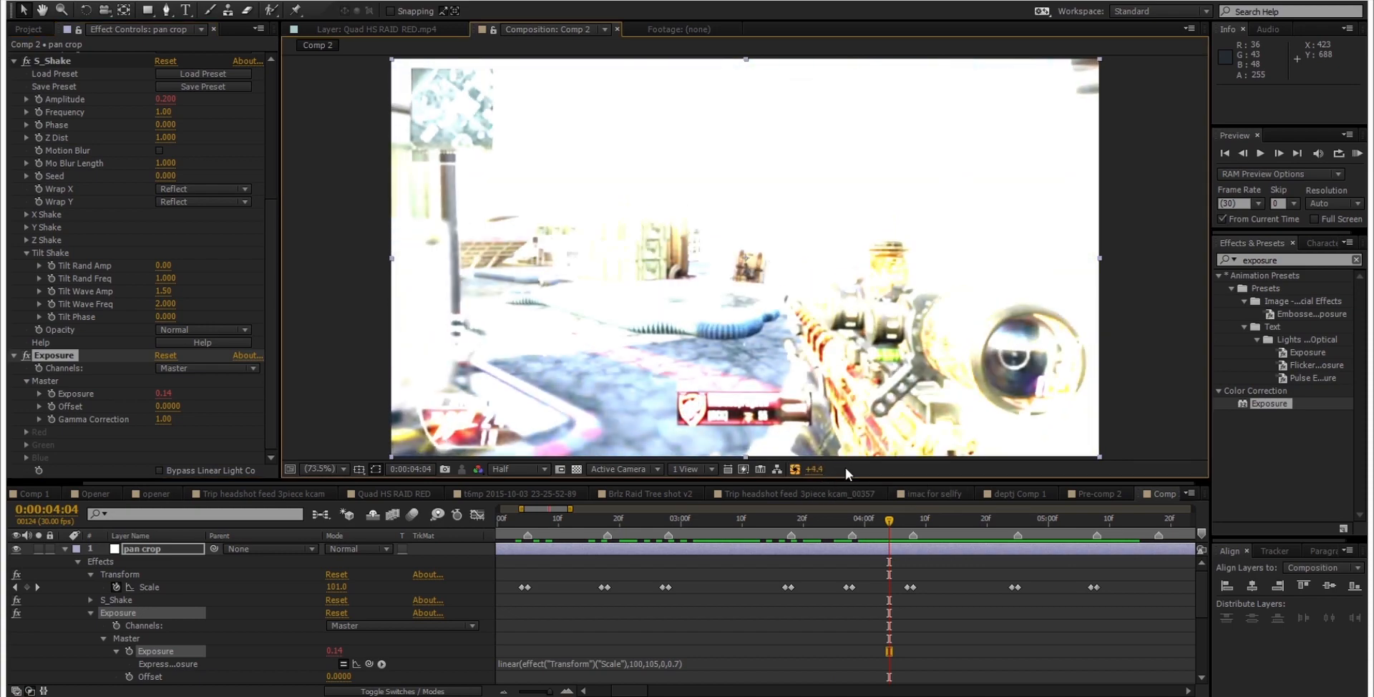
key("ctrl+z")
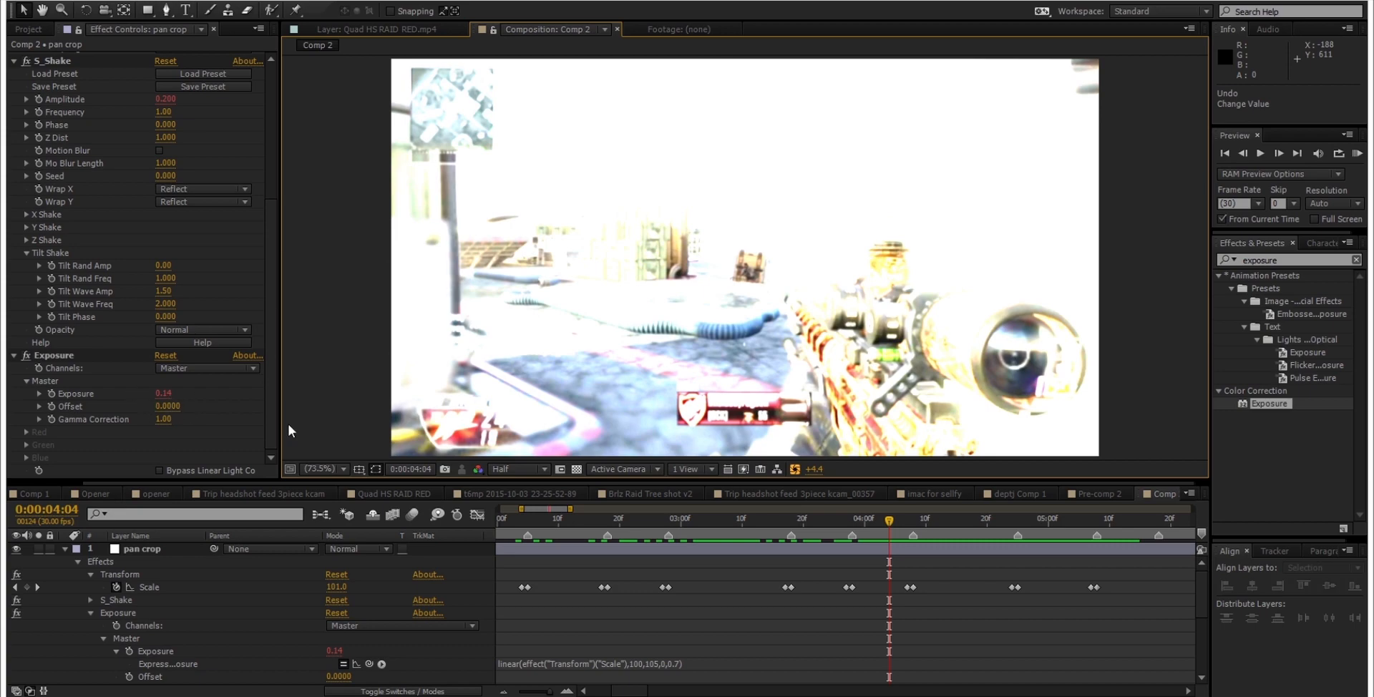
left_click(794, 470)
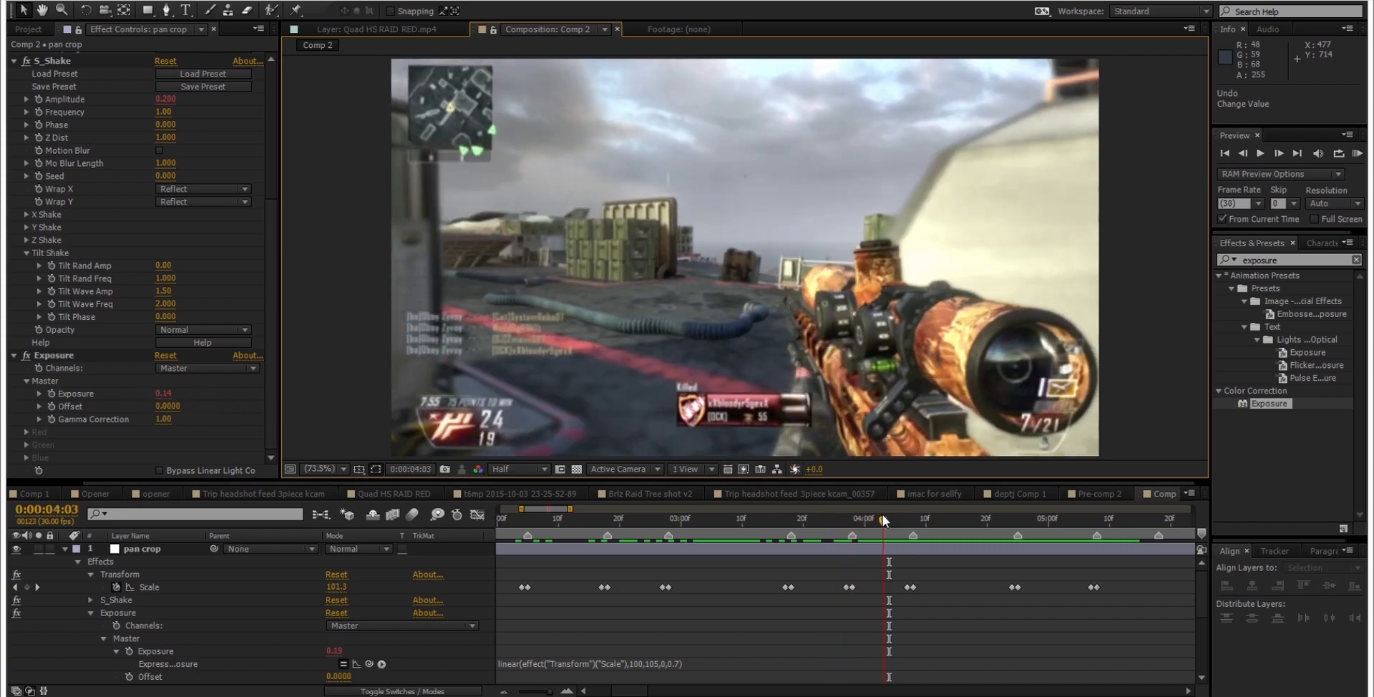
Step: Preview the exposure flash up to 0:00:04:16 and collapse the Exposure properties in the timeline
left_click_drag(883, 514, 961, 504)
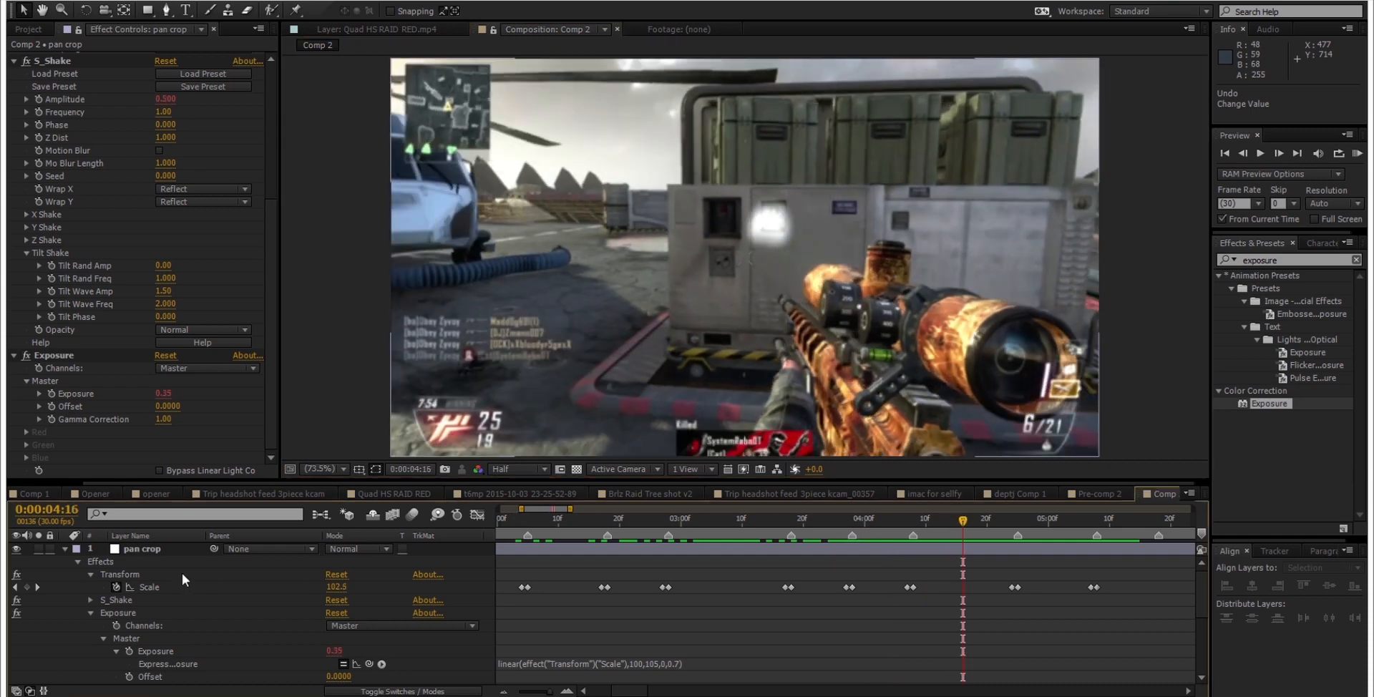
left_click(90, 613)
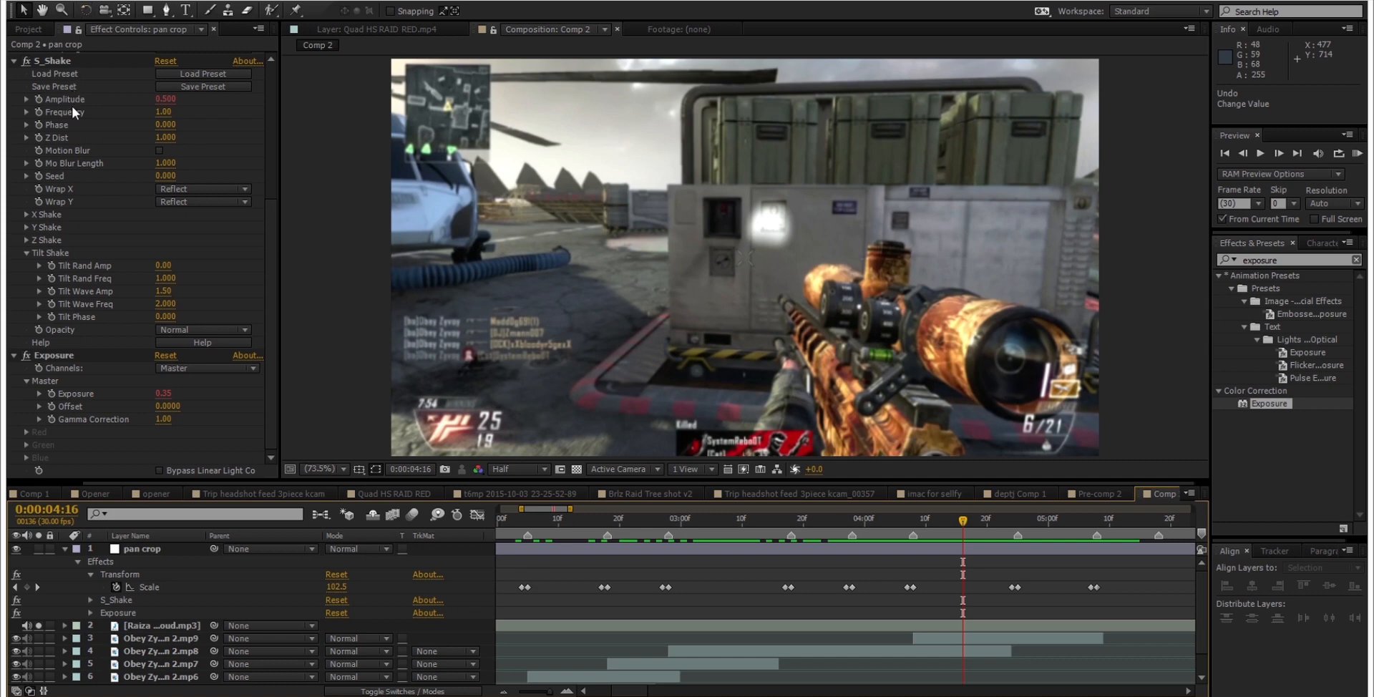
Step: Open the pan crop layer's Transform Scale curve in the Graph Editor and apply Easy Ease to all its keyframes
left_click(161, 587)
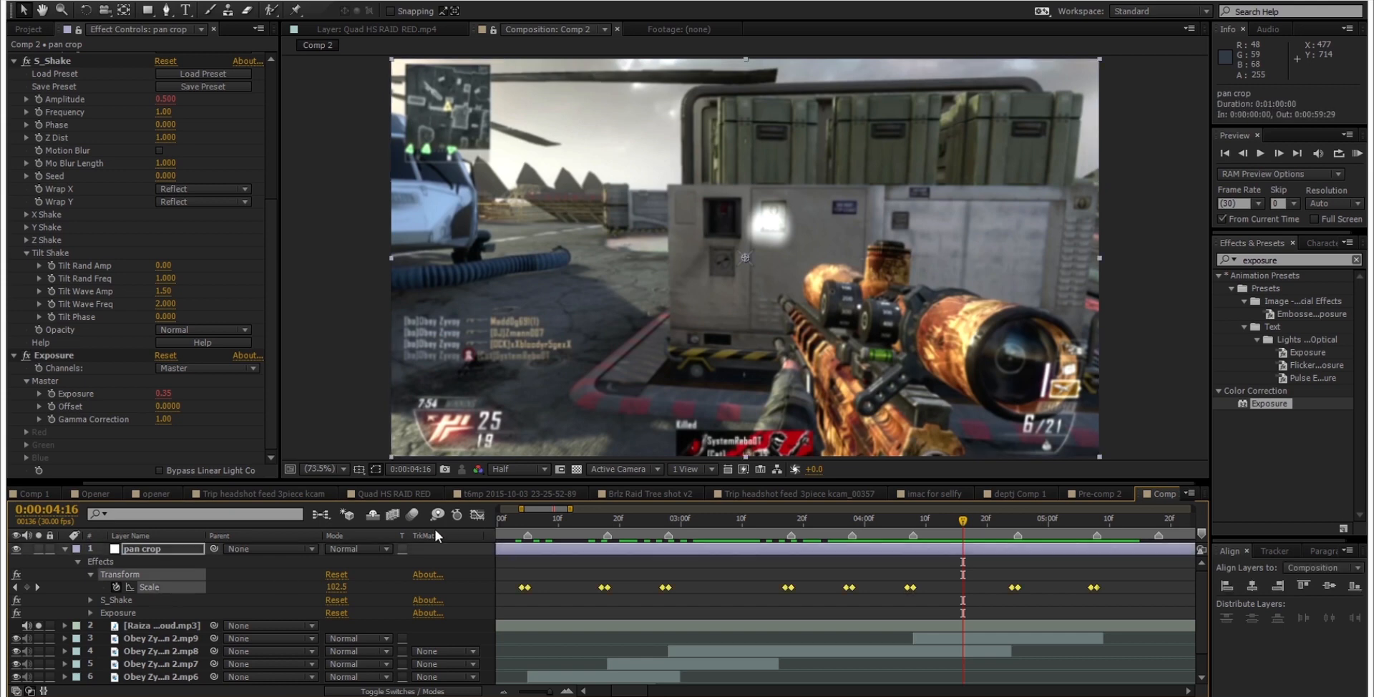
left_click(476, 514)
scroll(775, 564, "down", 3)
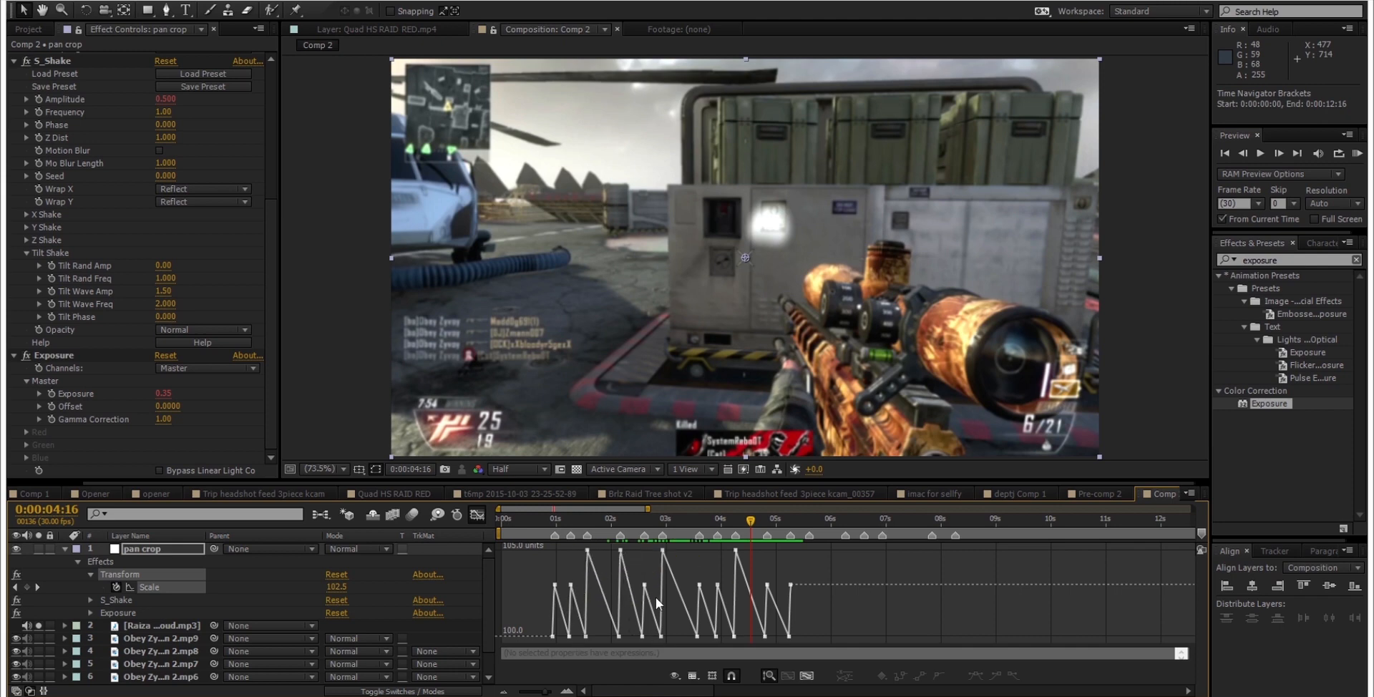
left_click(156, 589)
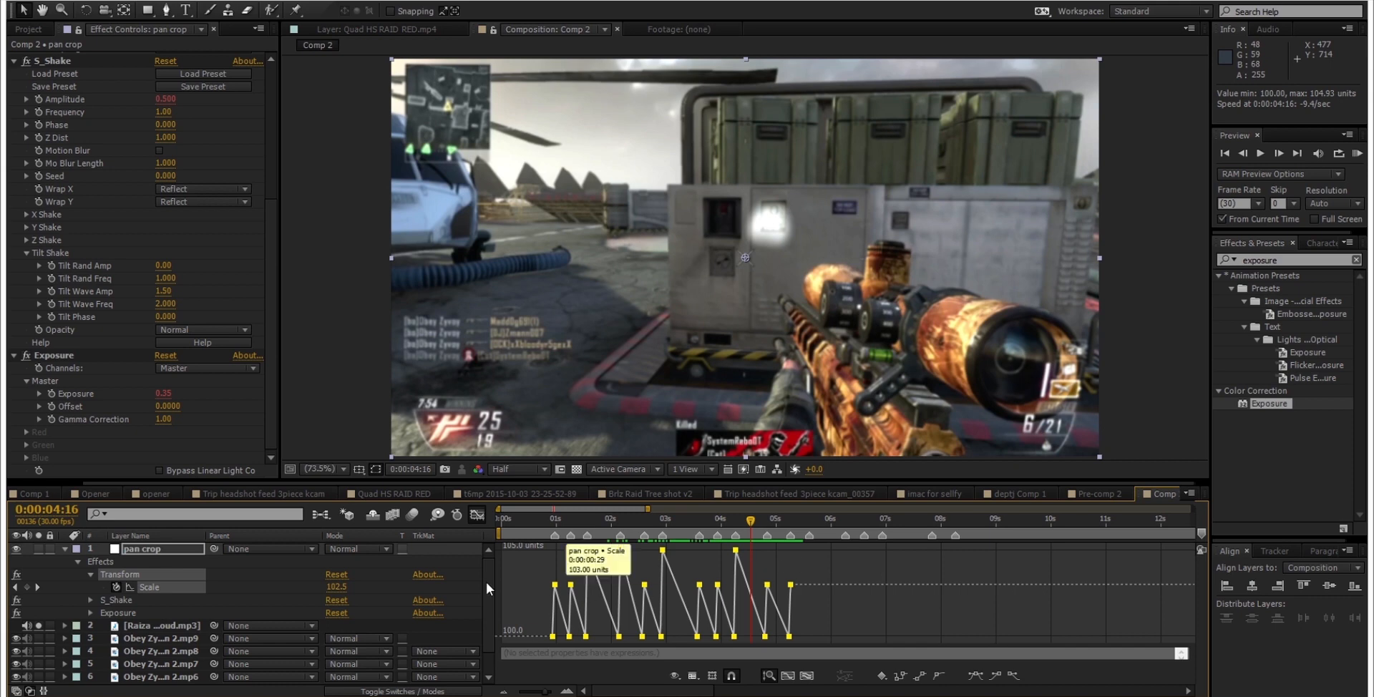
left_click(976, 677)
scroll(737, 560, "up", 5)
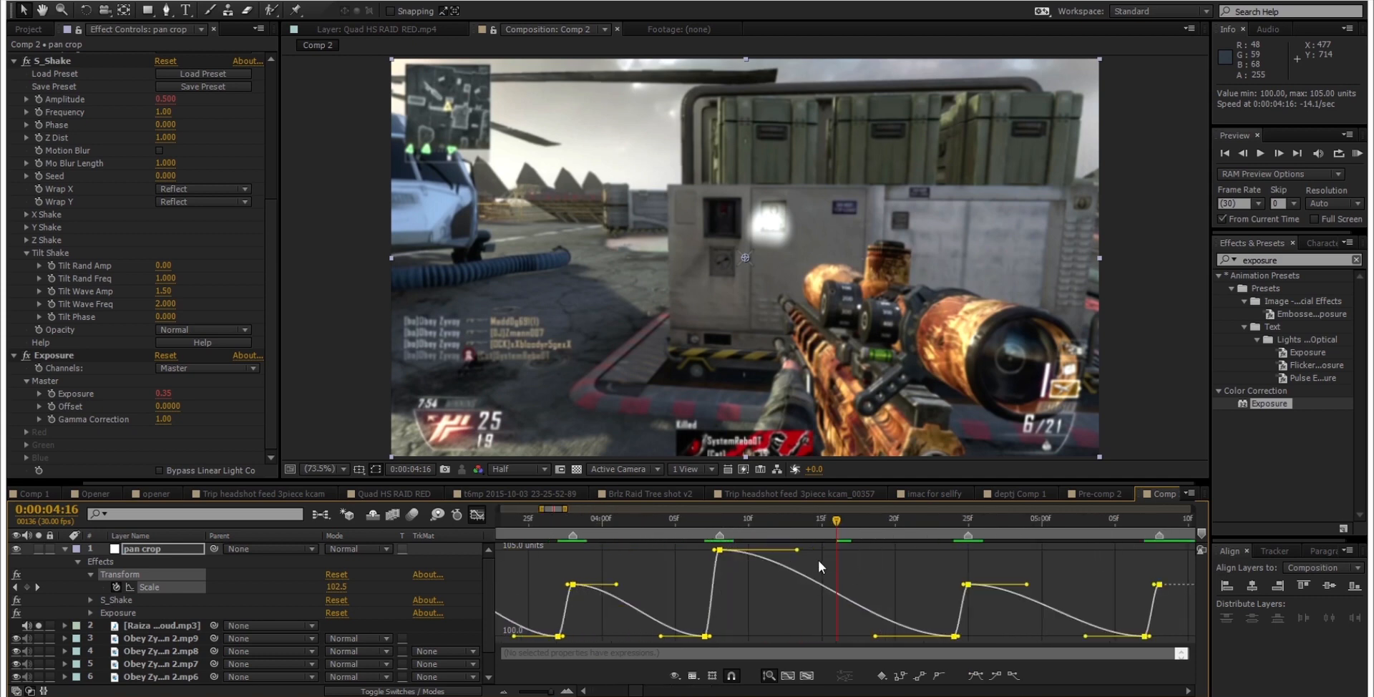
scroll(814, 561, "down", 8)
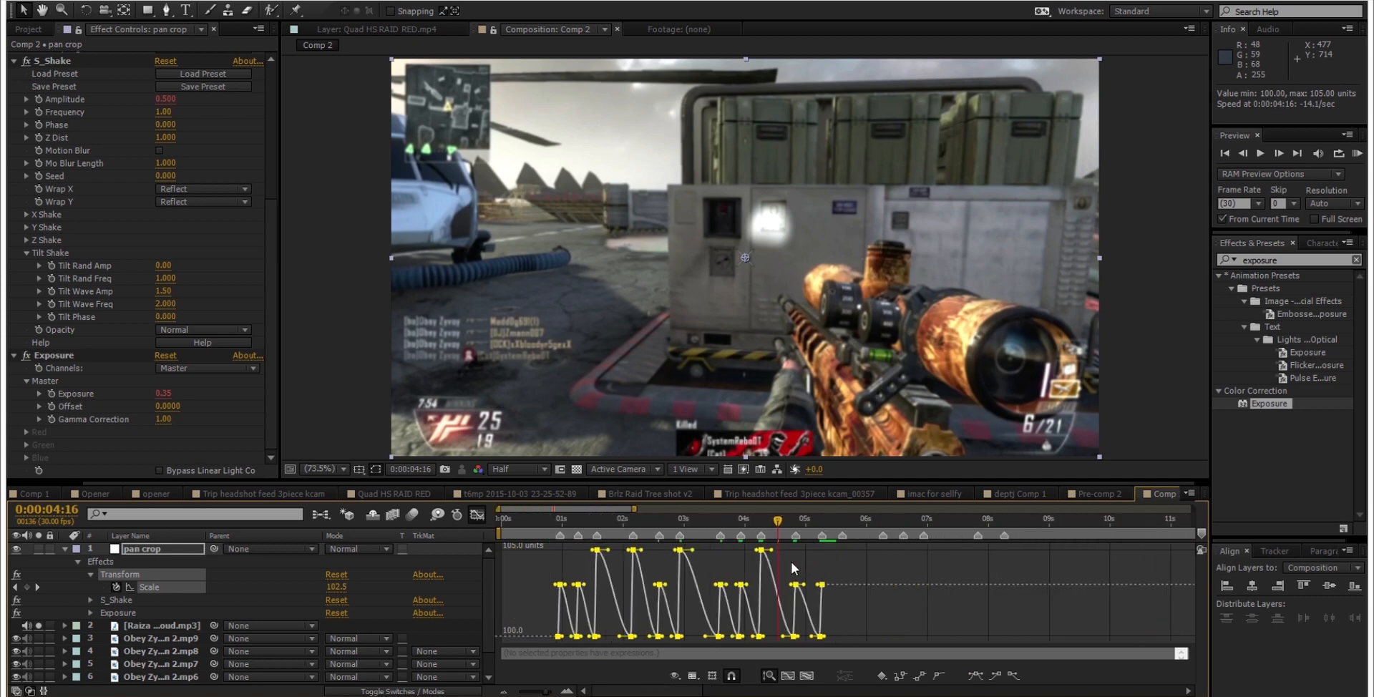
left_click(790, 561)
scroll(778, 561, "up", 3)
scroll(749, 554, "down", 2)
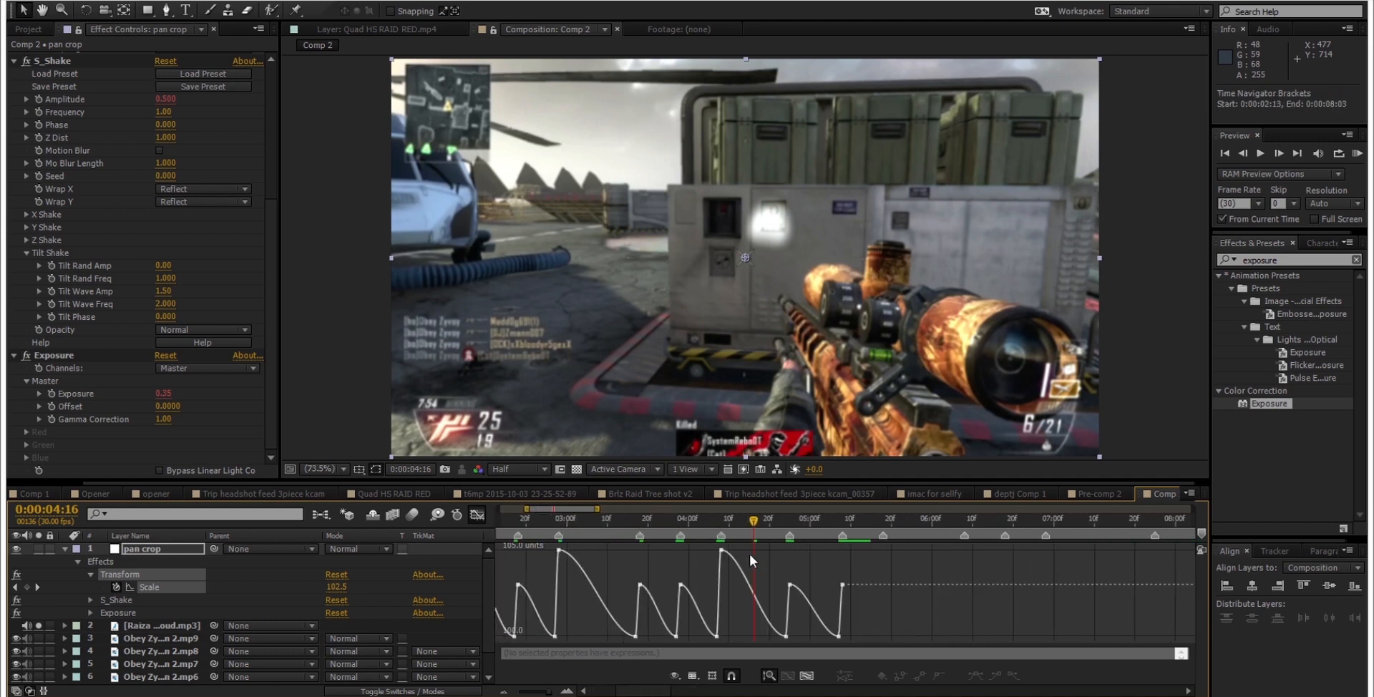
scroll(749, 554, "down", 4)
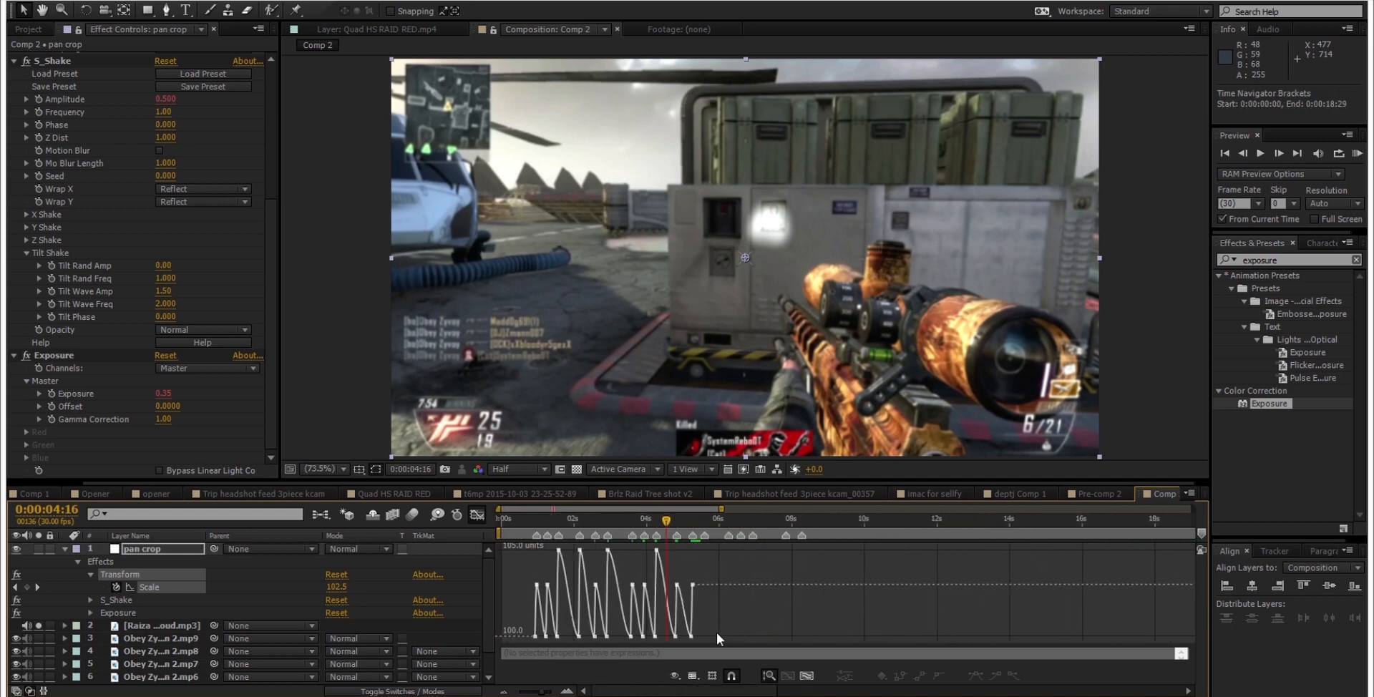
Step: Select all Scale keyframes and pull the outgoing handles of the peaks downward for a faster falloff after each beat
left_click_drag(728, 545, 512, 599)
scroll(557, 584, "up", 5)
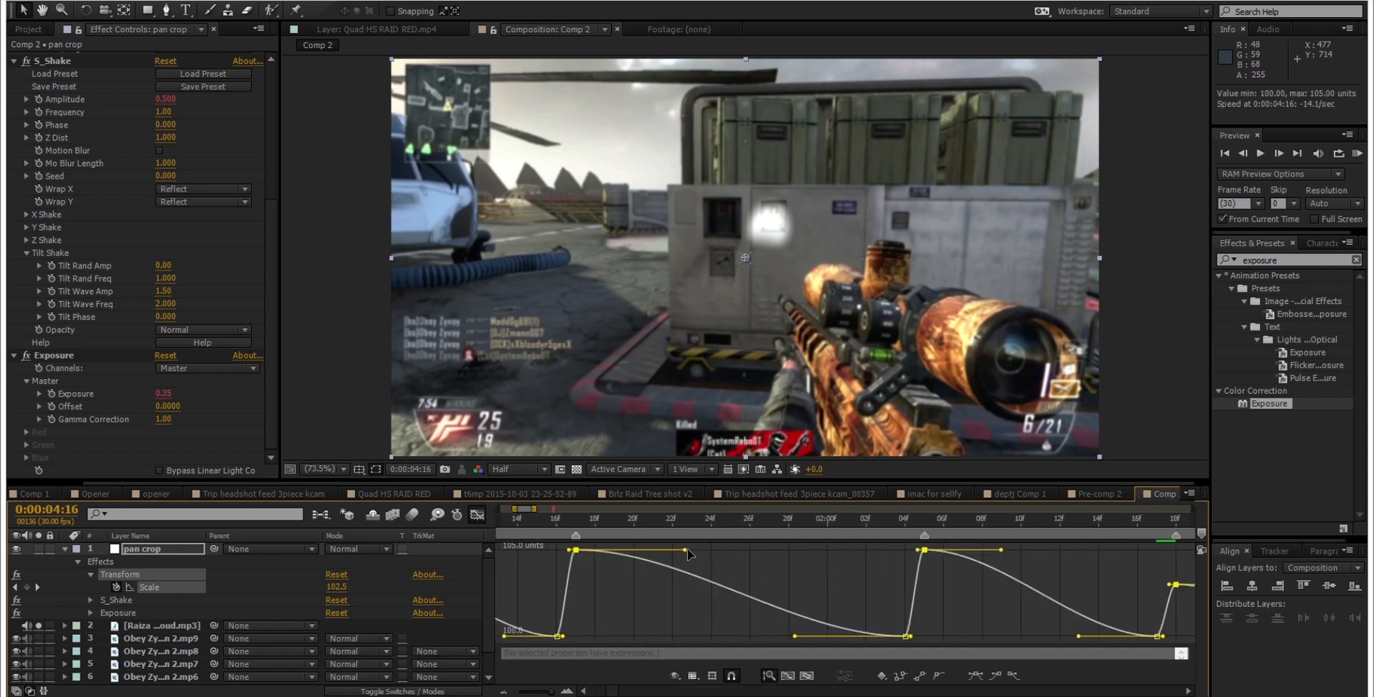
left_click_drag(686, 548, 674, 590)
scroll(701, 559, "down", 8)
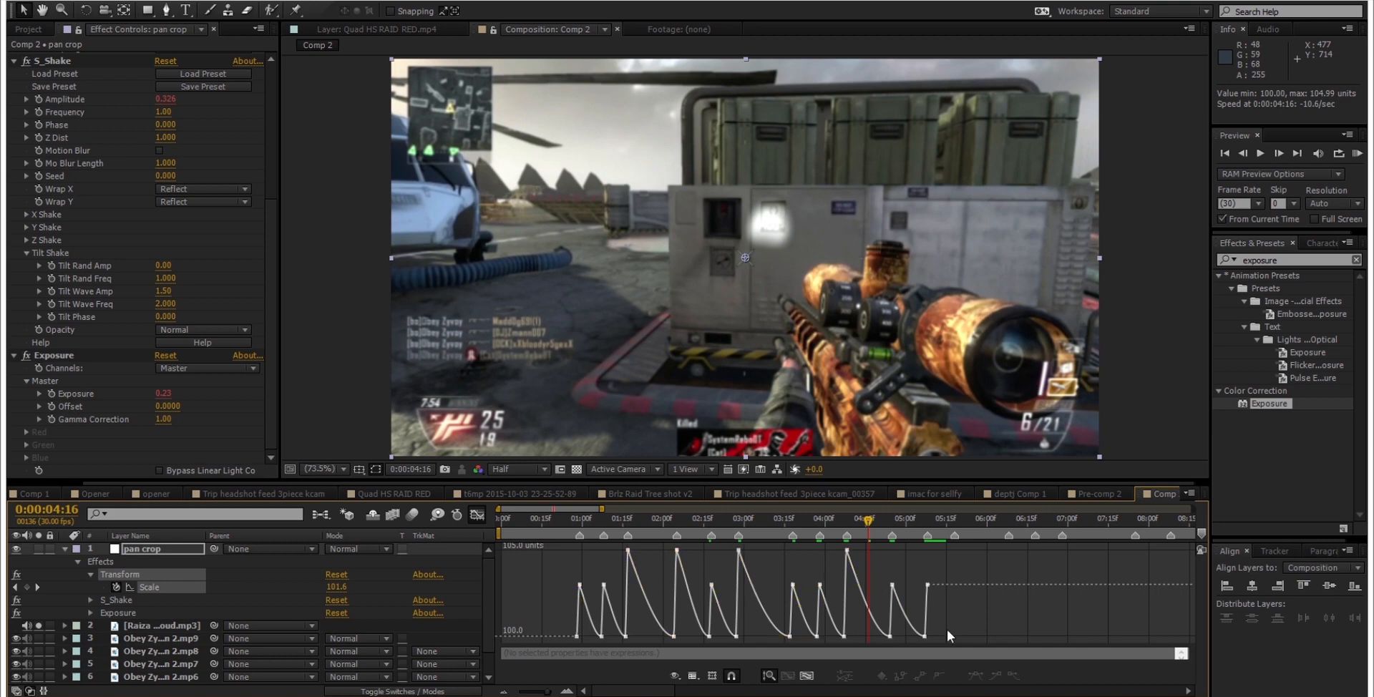
Step: Reselect the Scale keyframes and refine their handles for a steeper falloff, then close the Graph Editor and collapse pan crop
left_click_drag(940, 629, 606, 636)
scroll(668, 638, "up", 6)
left_click(632, 585)
scroll(631, 584, "down", 10)
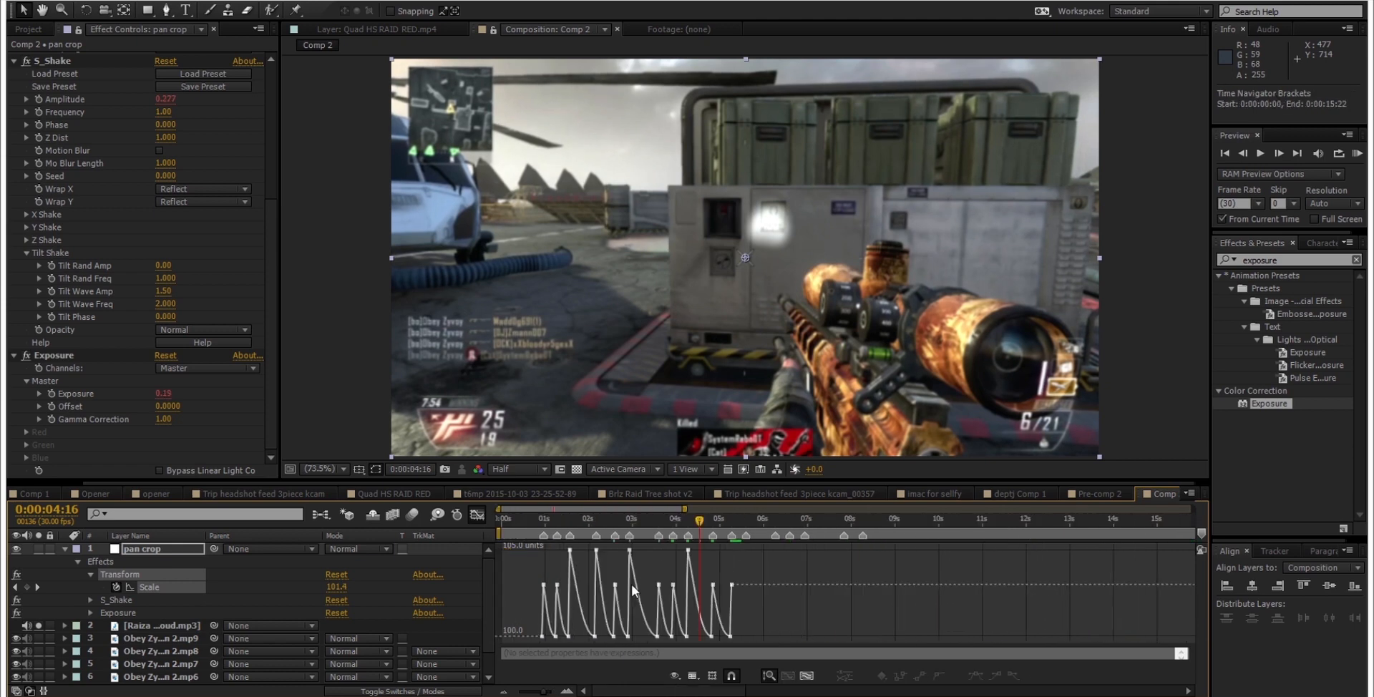
left_click(474, 513)
left_click(64, 549)
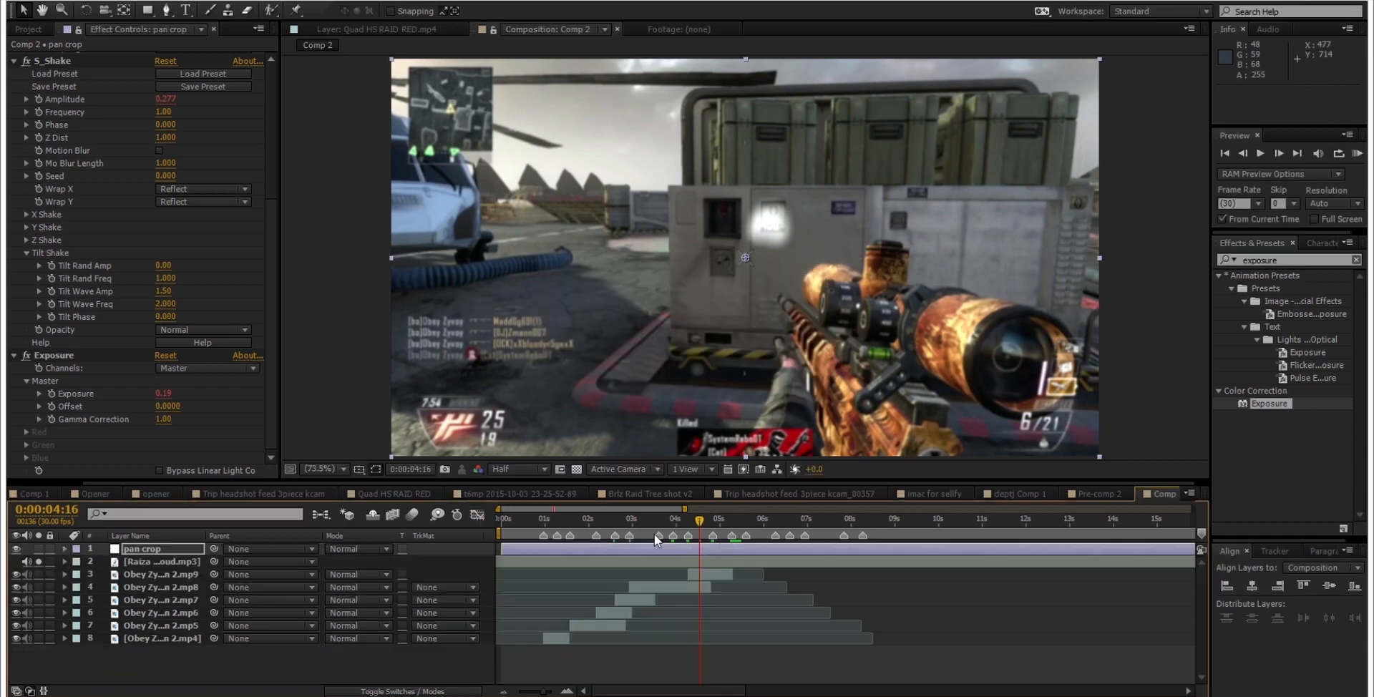
Step: Set the work area from 0:00:00:25 to 0:00:05:15 and run a RAM preview of the eased effect
left_click(629, 520)
left_click_drag(636, 524, 749, 522)
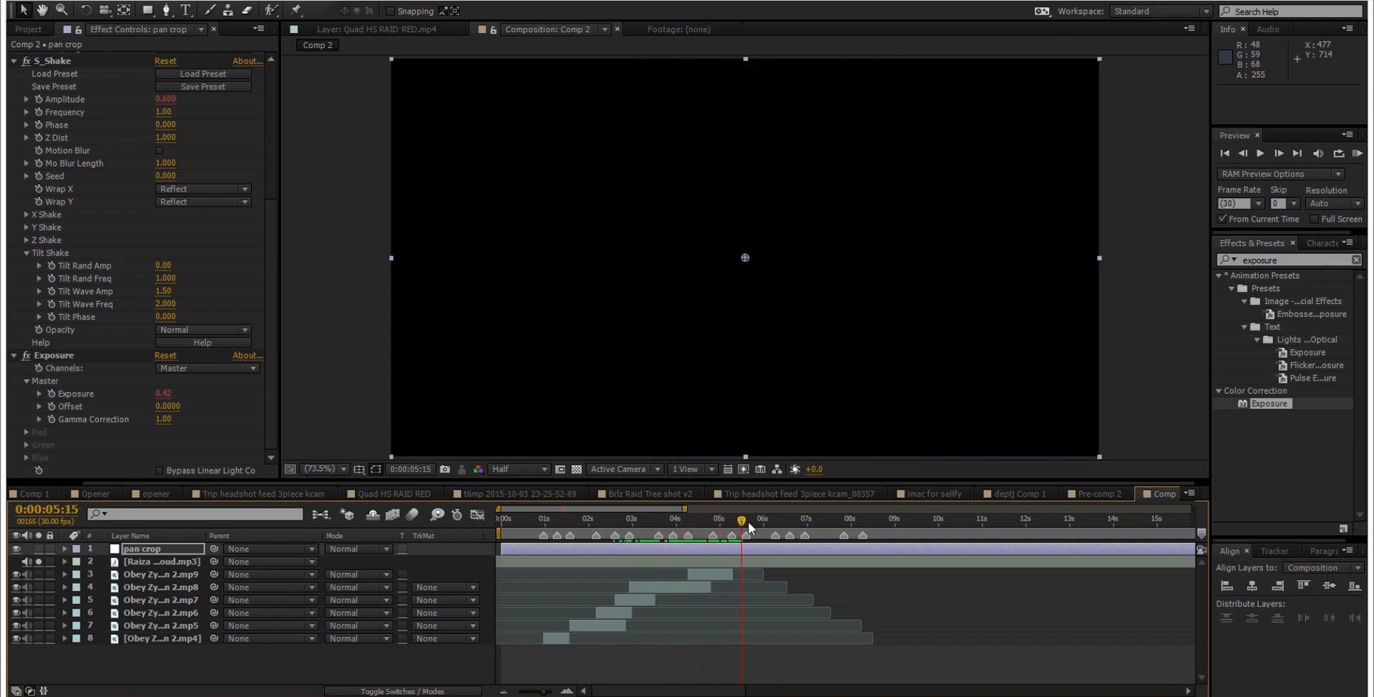
key("n")
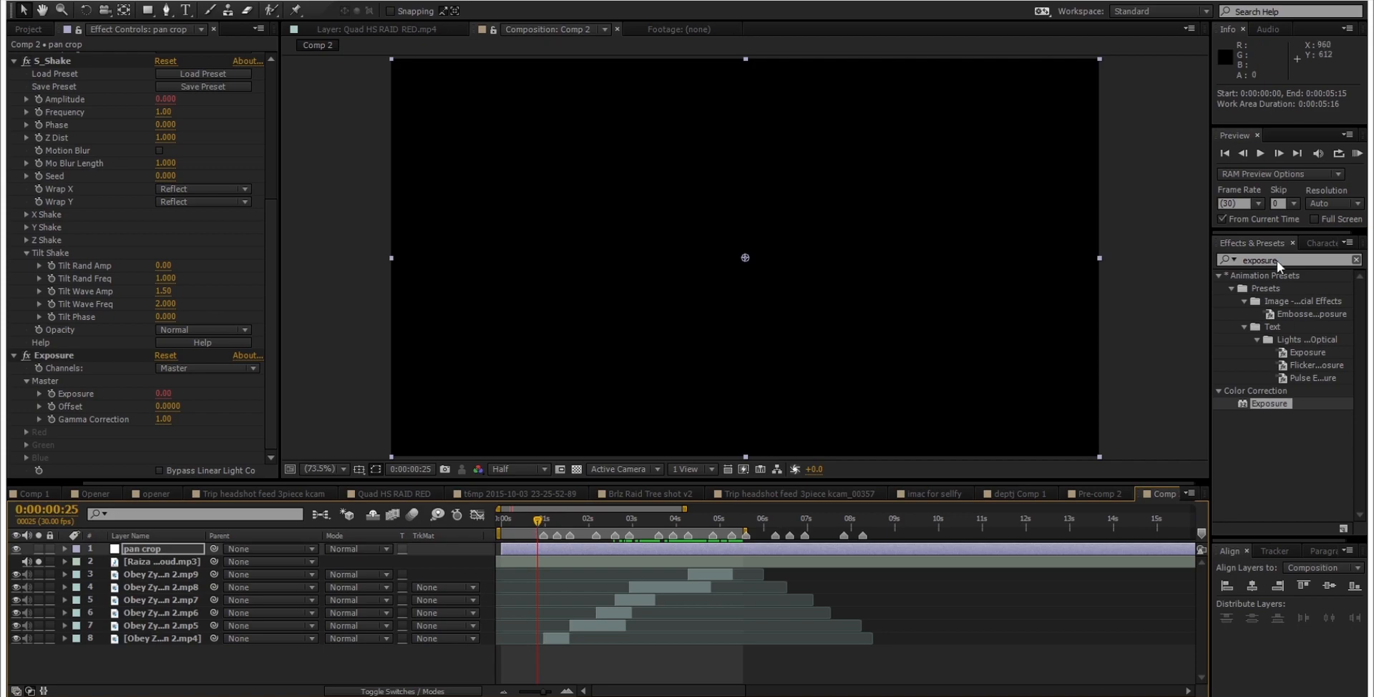
key("b")
key("KP_0")
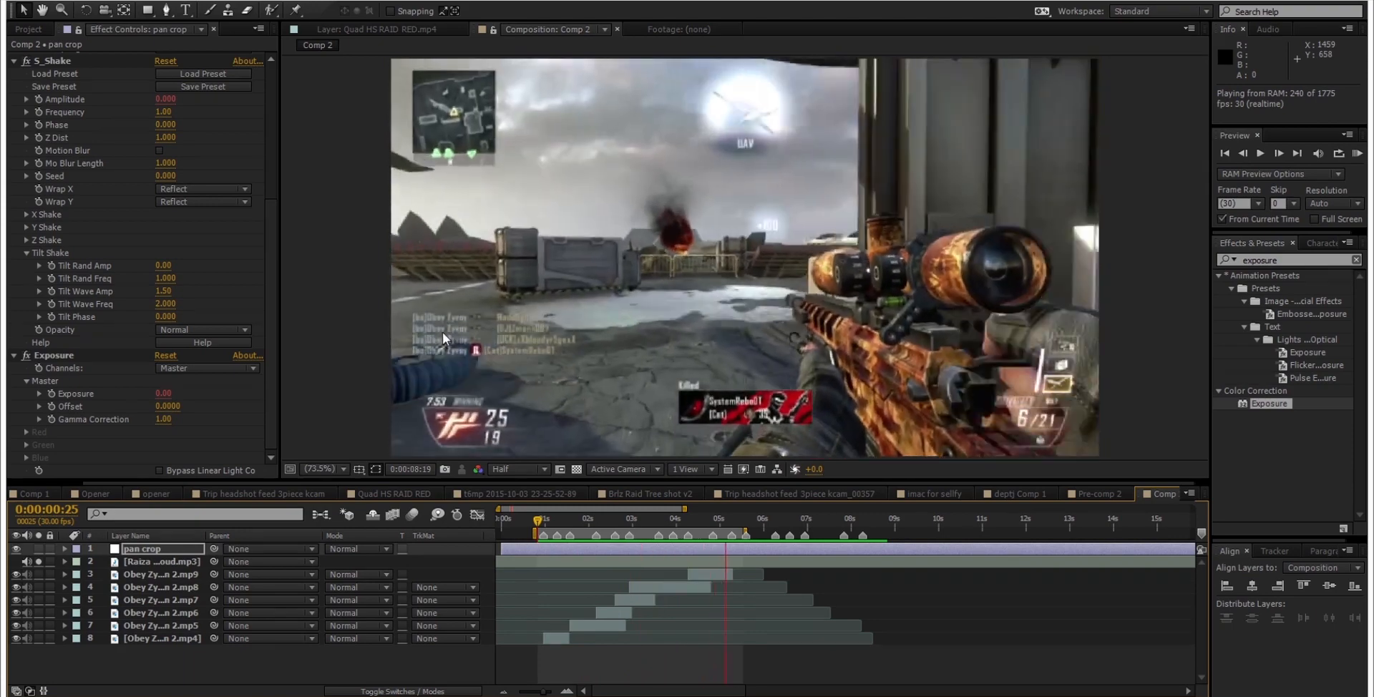
key("space")
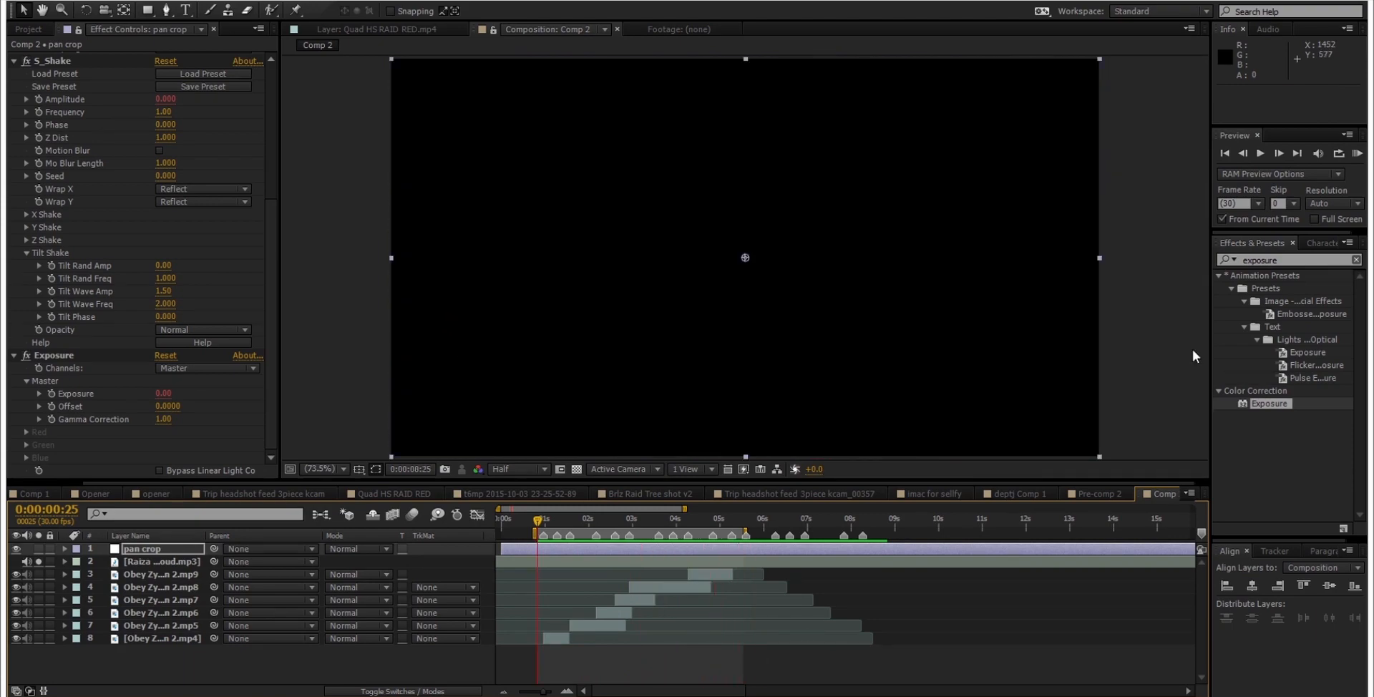
Step: Turn off From Current Time, run a RAM preview of the work area only, and save the project
left_click(1243, 220)
key("KP_0")
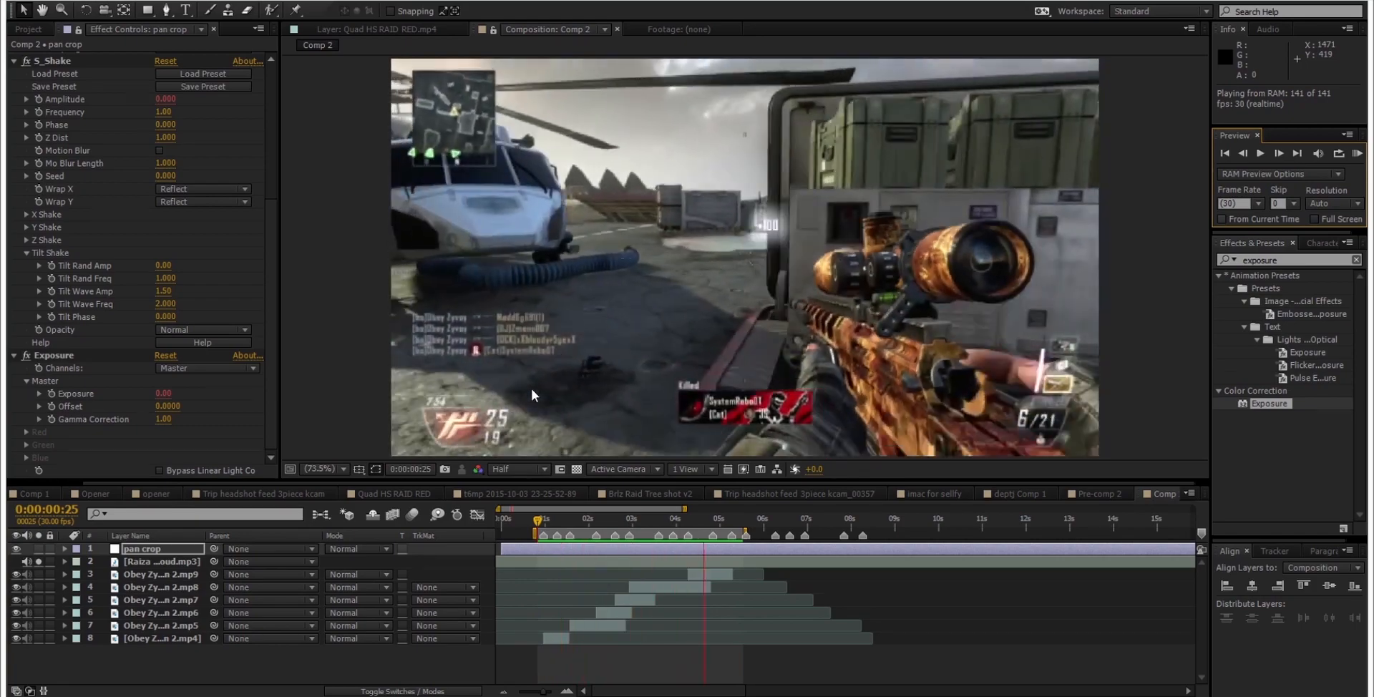
key("space")
left_click(660, 645)
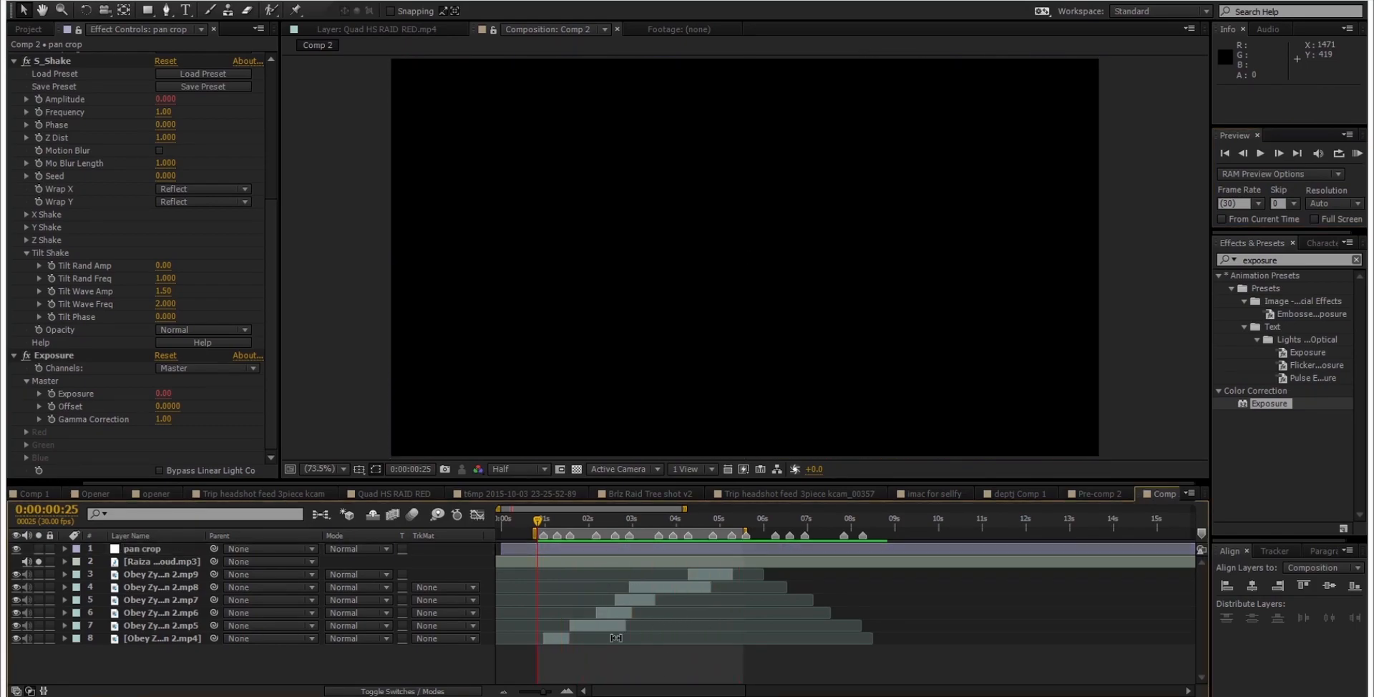
key("ctrl+s")
Step: In the pan crop layer's S_Shake Y Shake settings, set Y Wave Amp to 20 and Y Wave Freq to 2, and preview the shake
left_click(551, 549)
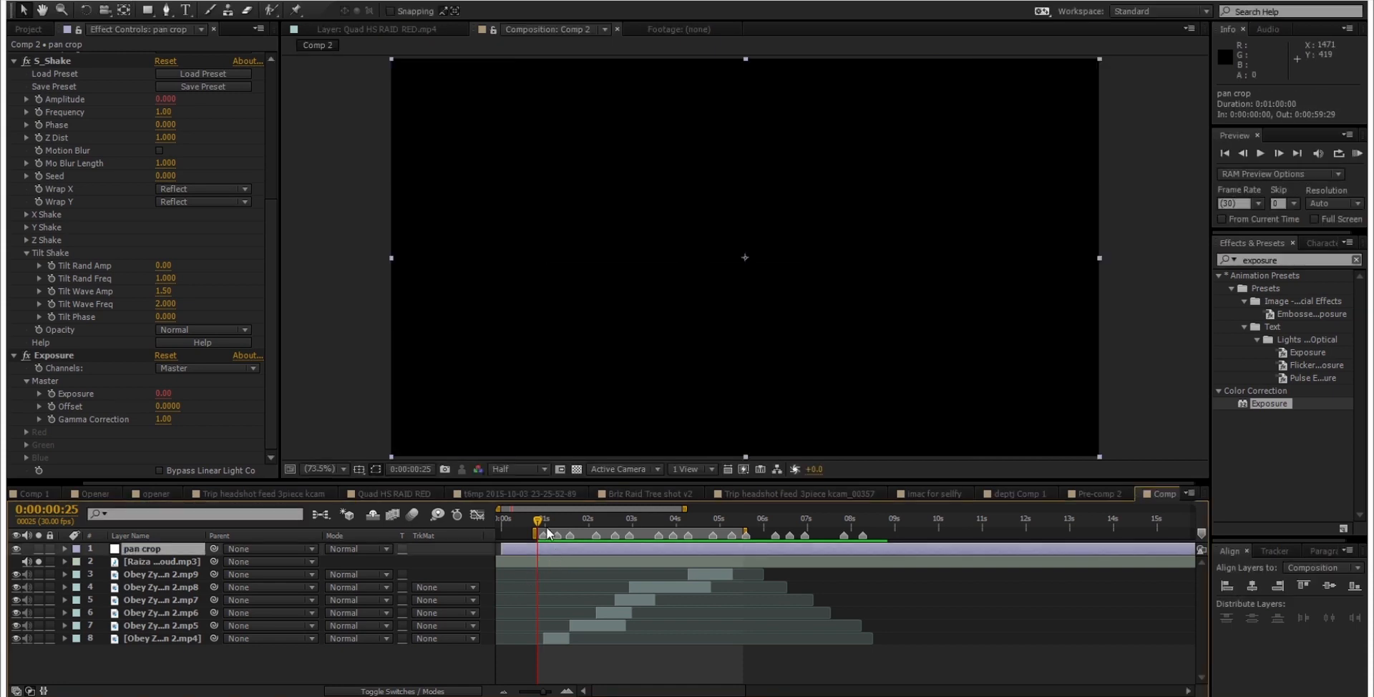
left_click_drag(549, 521, 586, 520)
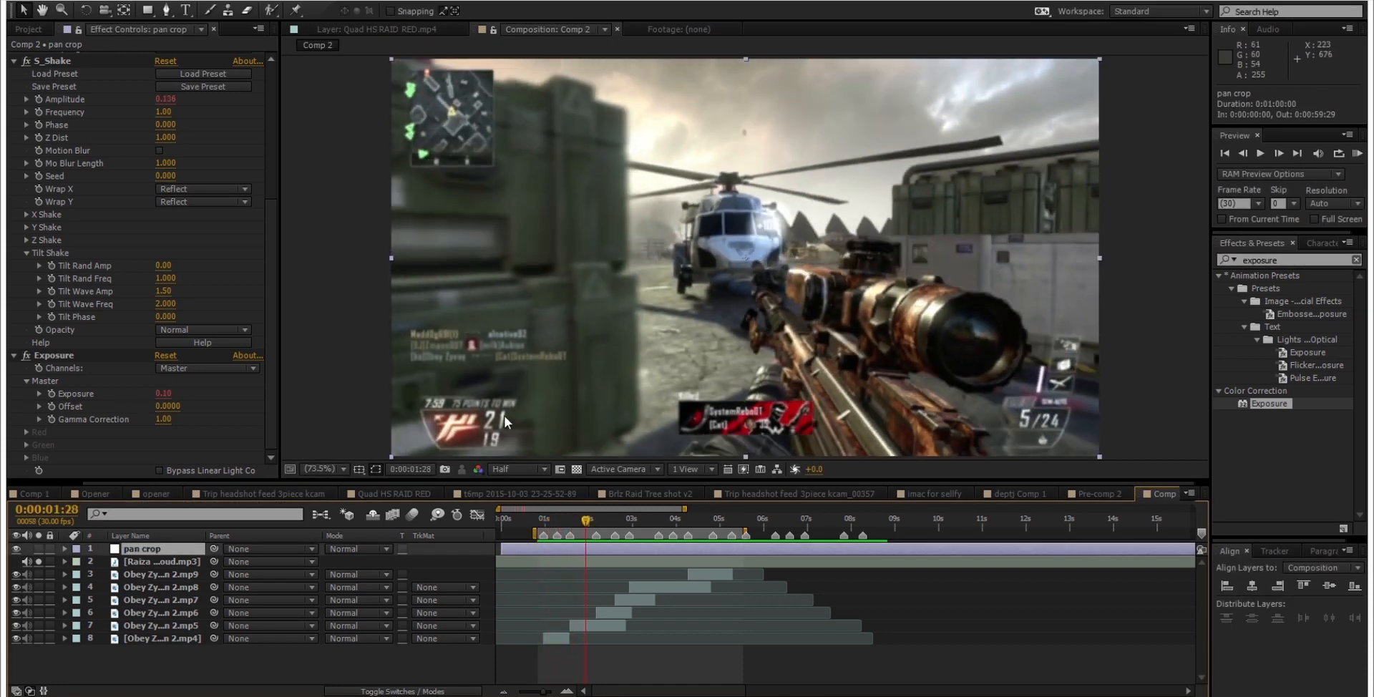
left_click(25, 254)
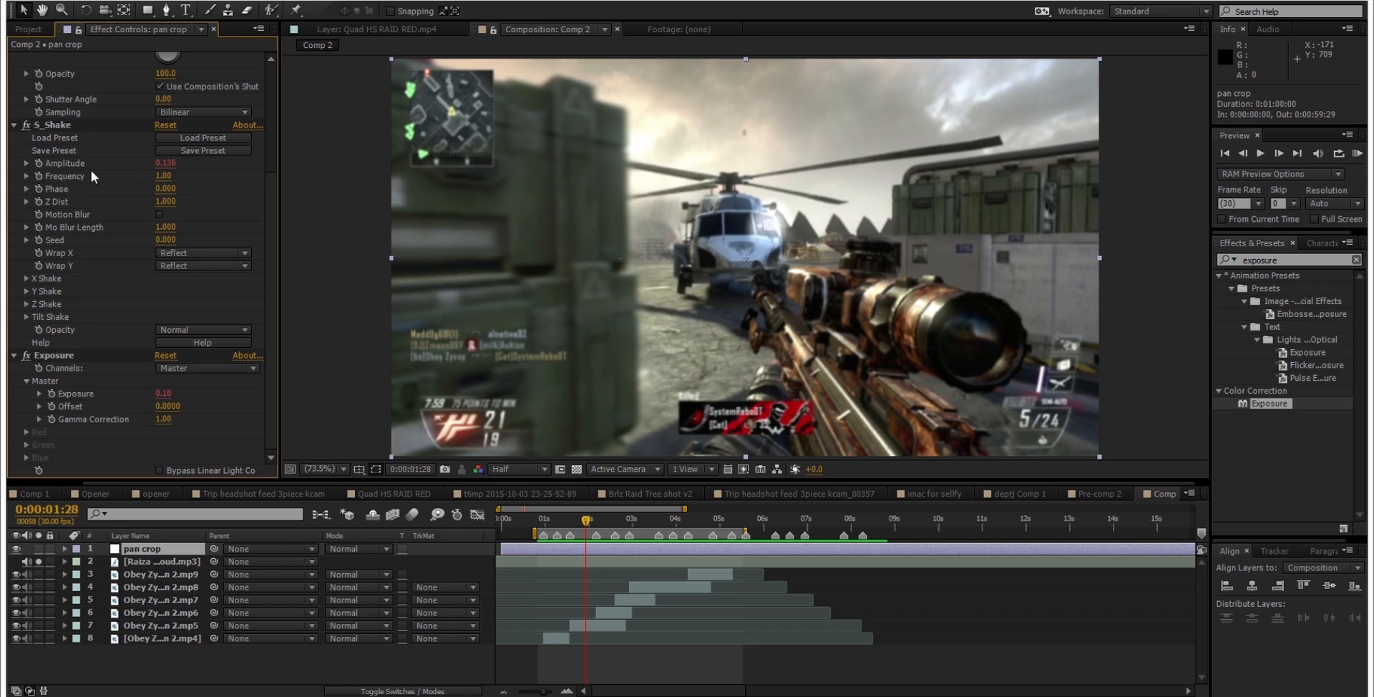
left_click(25, 292)
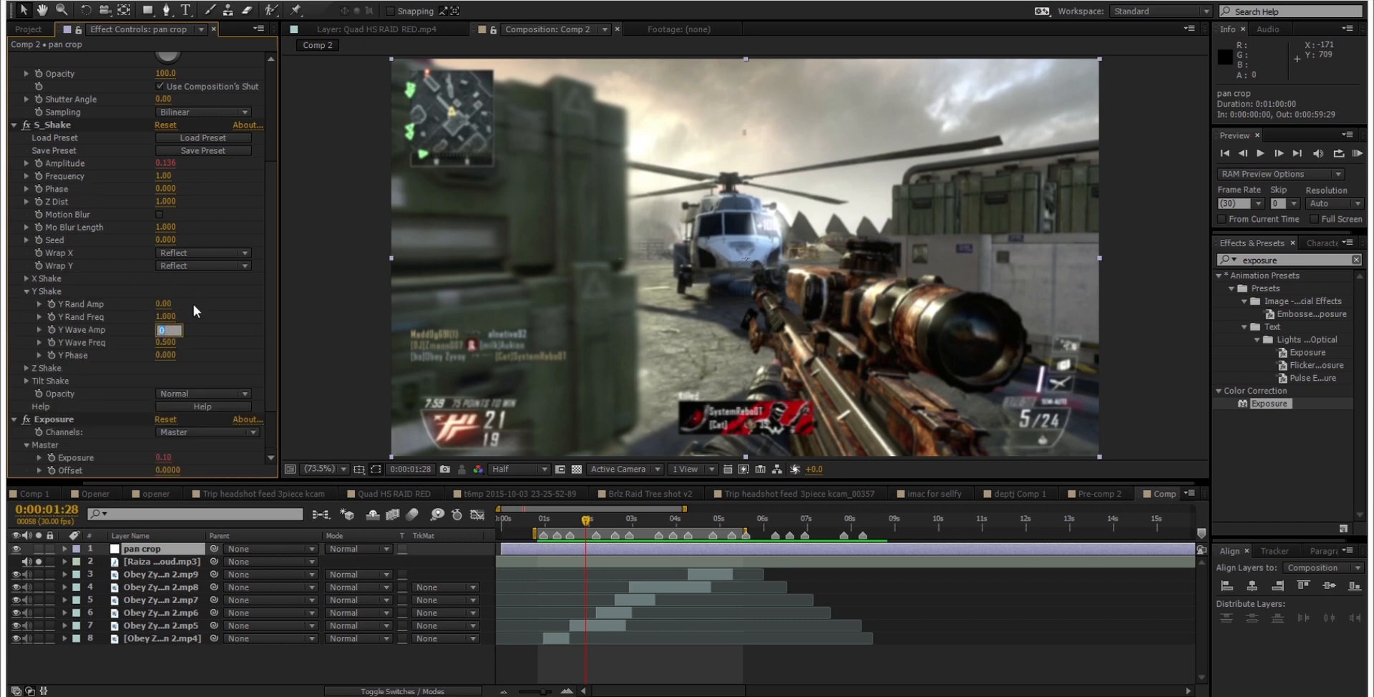
type("20")
key("Return")
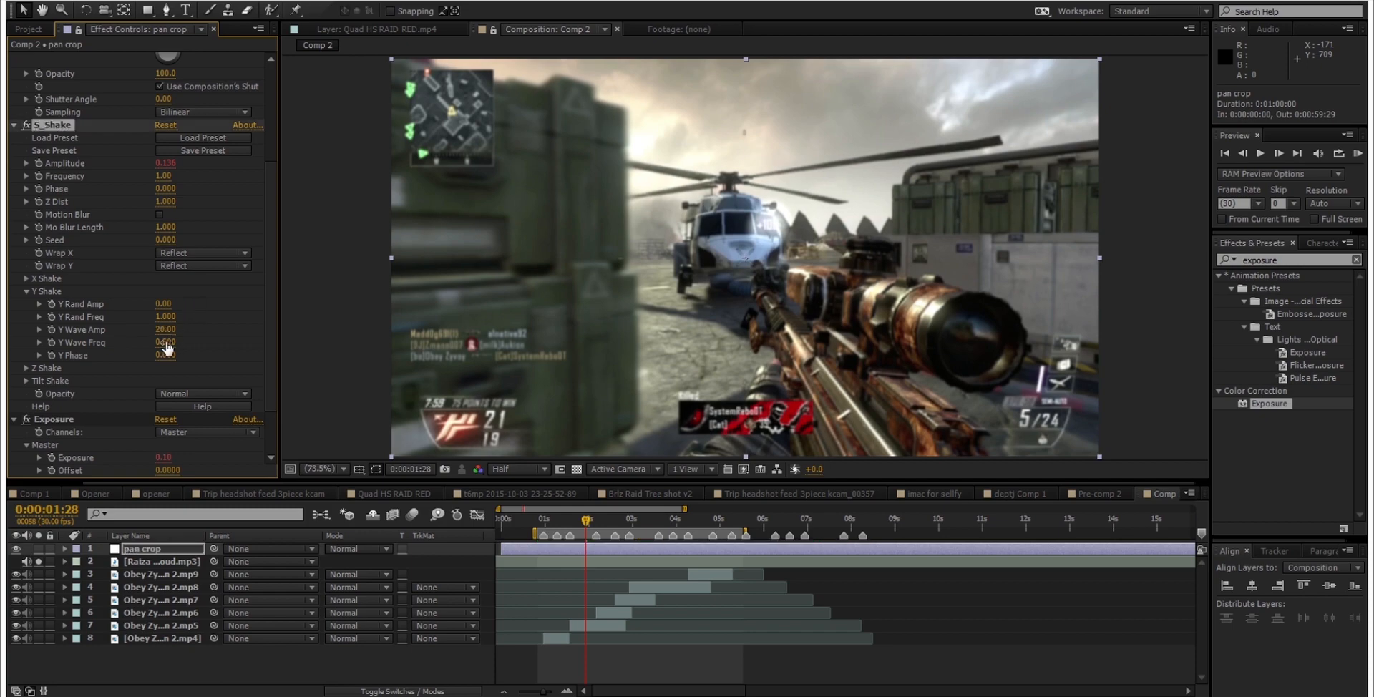
left_click(184, 336)
type("2")
key("Return")
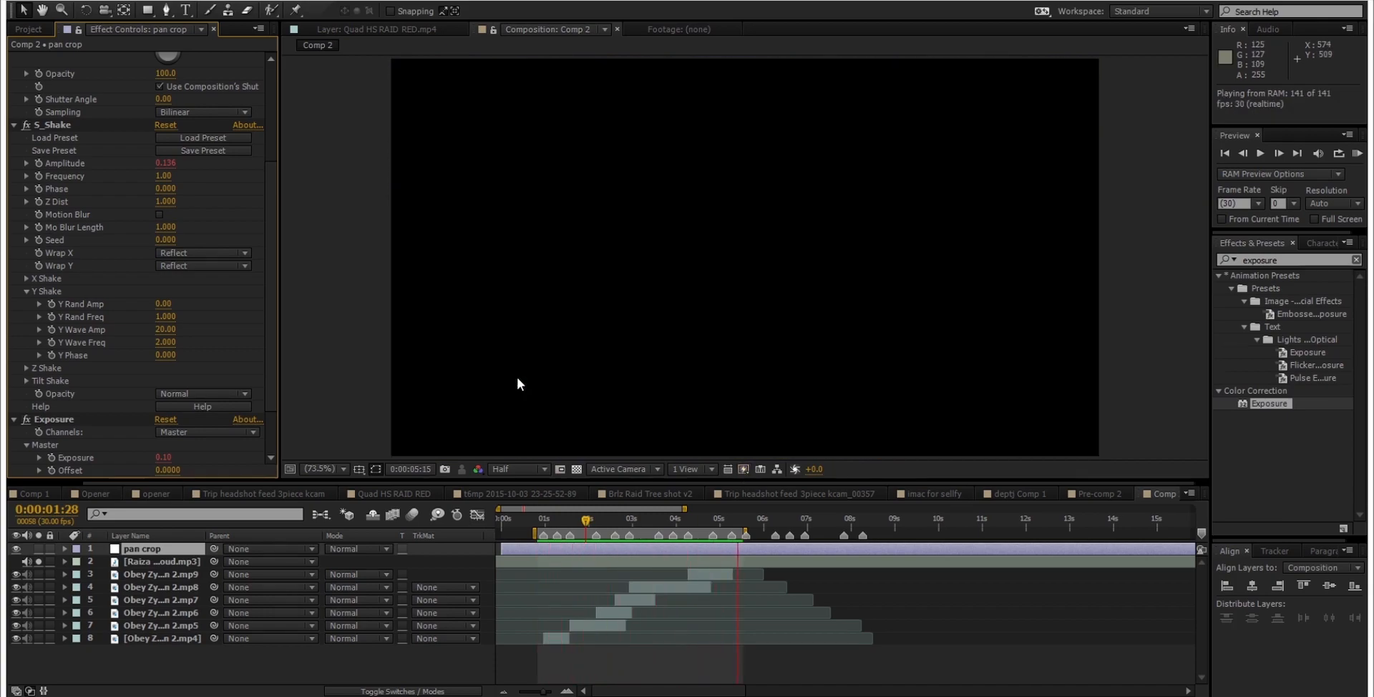
key("space")
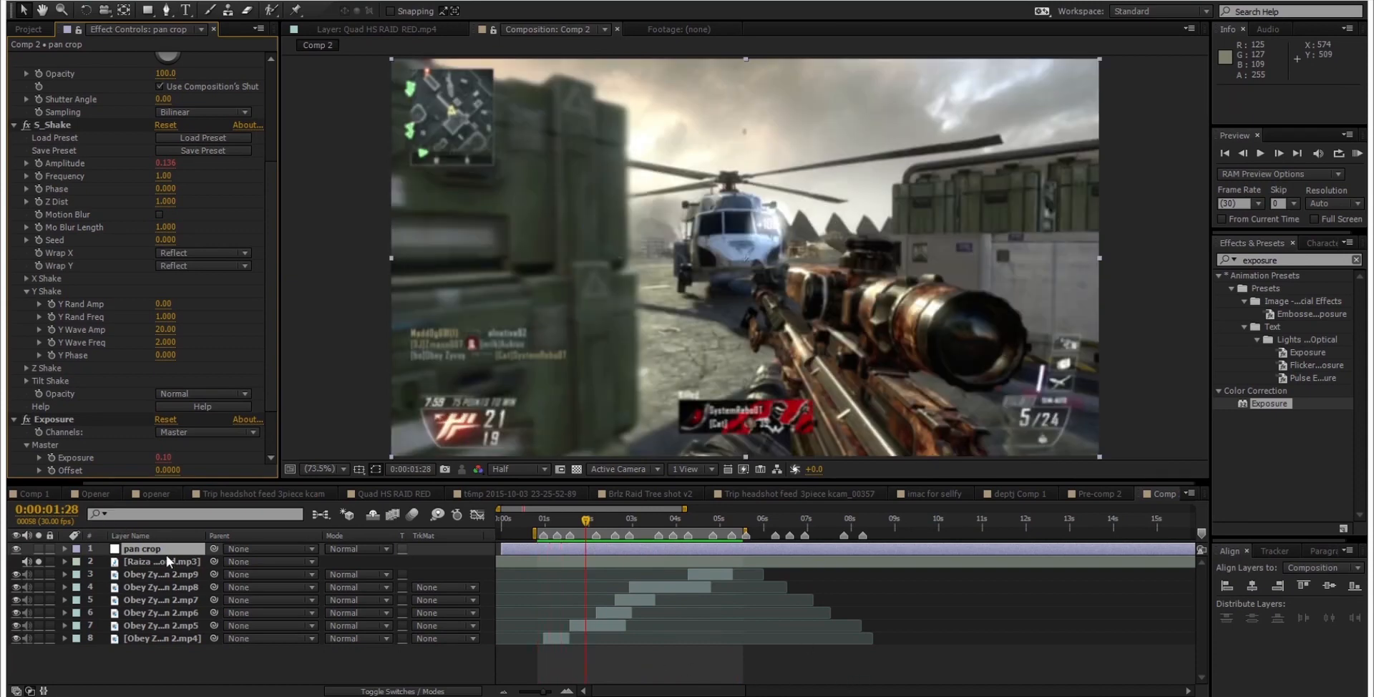
Step: Reopen the Scale curve, select all keyframes and raise the peaks' outgoing handles for a gentler falloff
left_click(166, 556)
key("u")
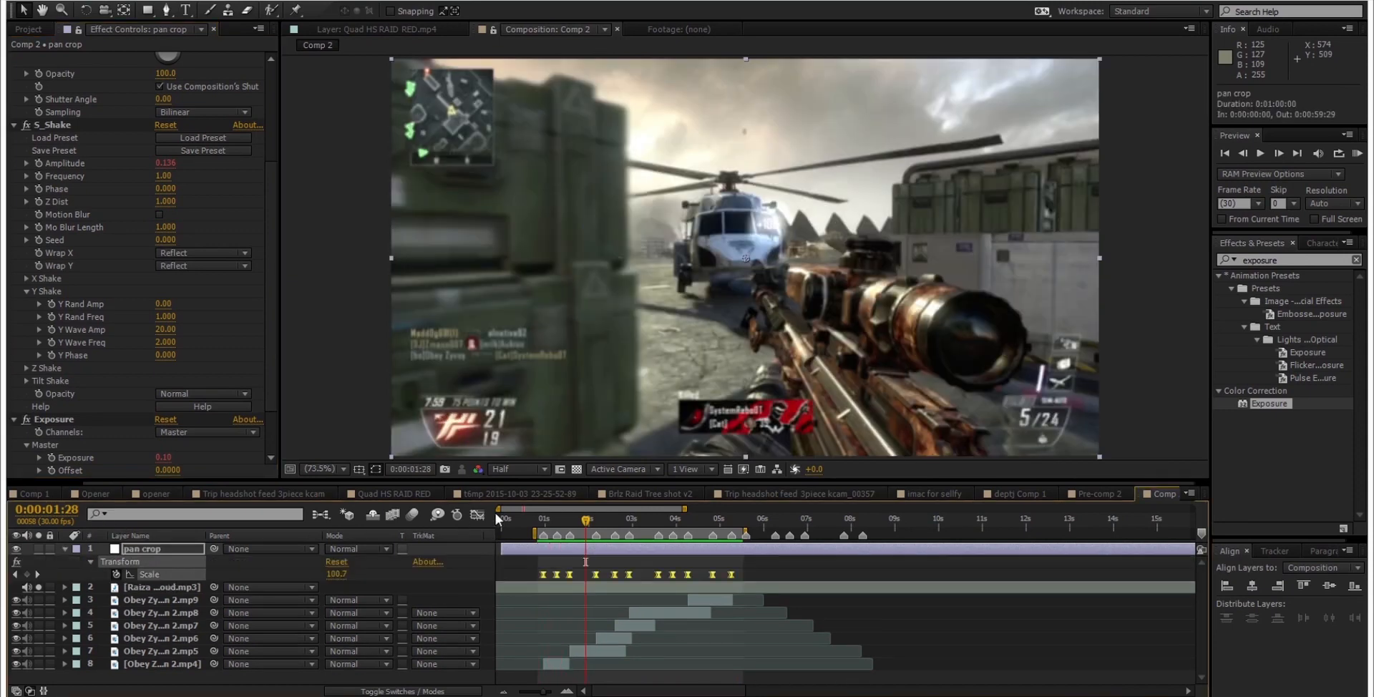
left_click(477, 515)
left_click_drag(766, 547, 505, 597)
scroll(631, 594, "up", 3)
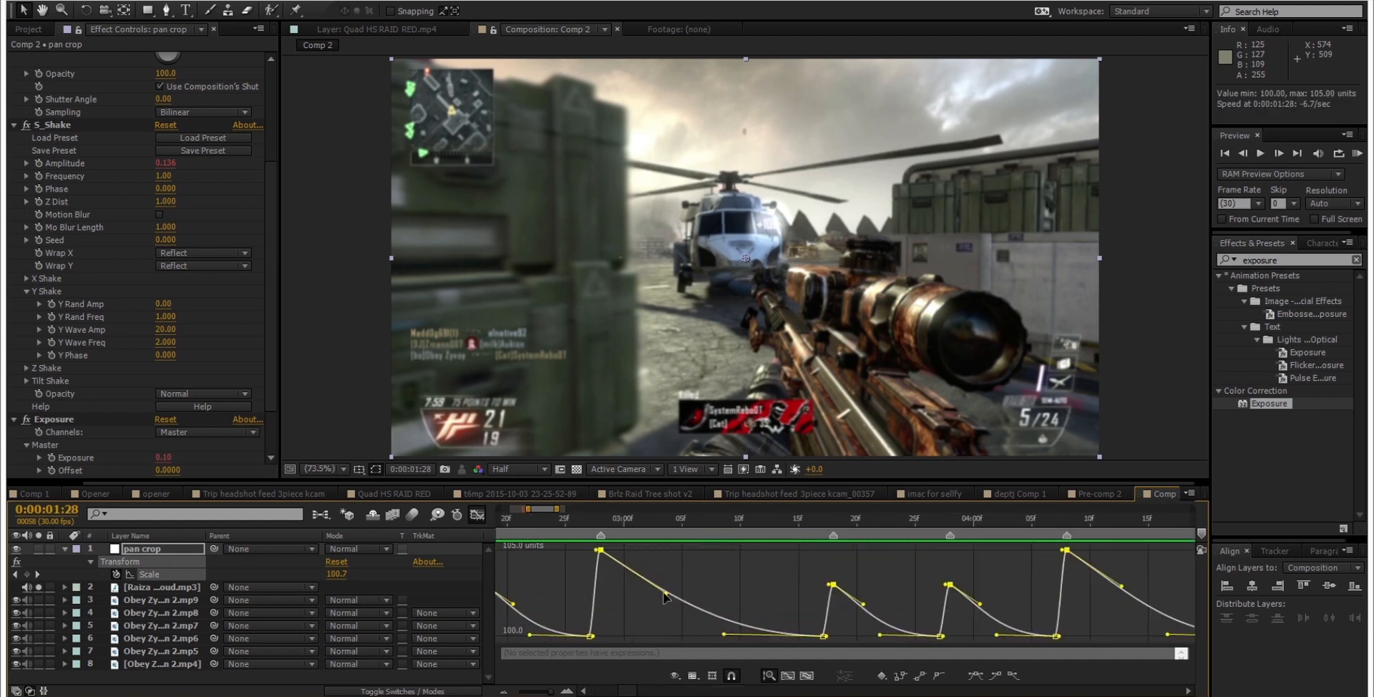
left_click_drag(667, 593, 676, 565)
scroll(749, 574, "down", 5)
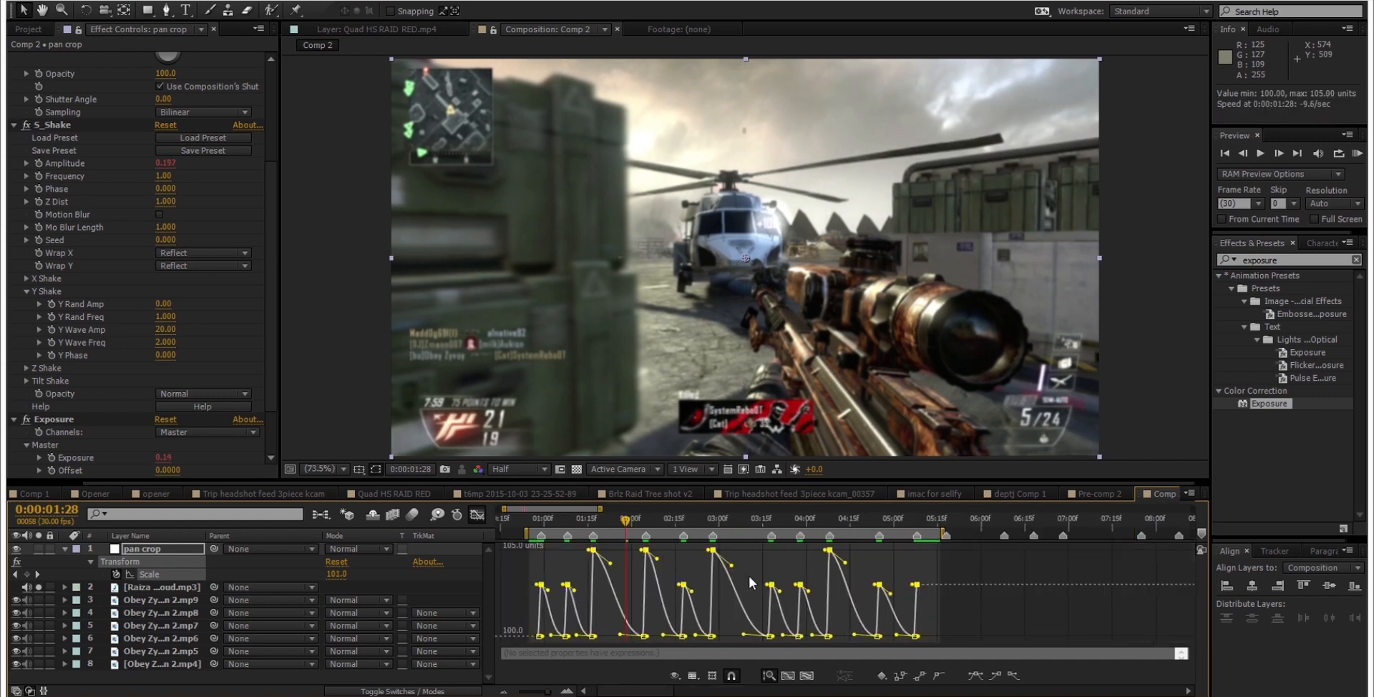
left_click(801, 564)
Step: Preview the softened Scale curve over the work area, then collapse pan crop and close the Graph Editor
key("KP_0")
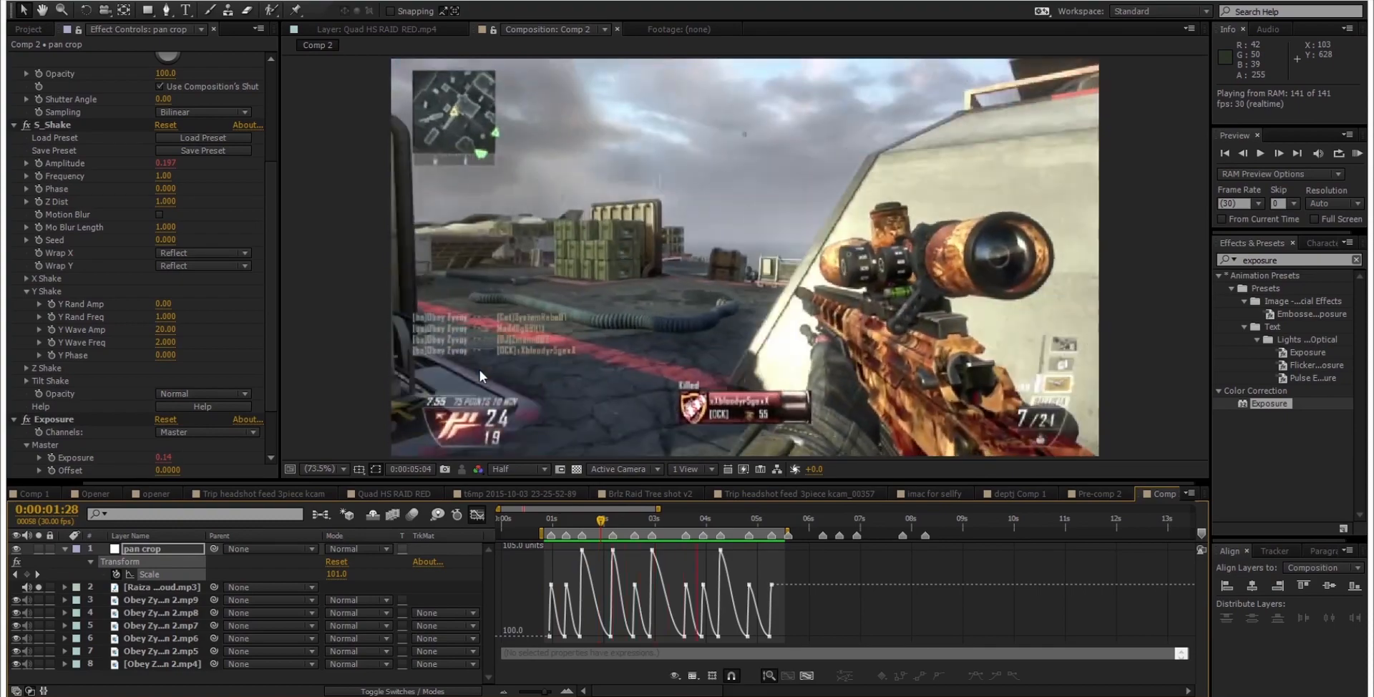
key("space")
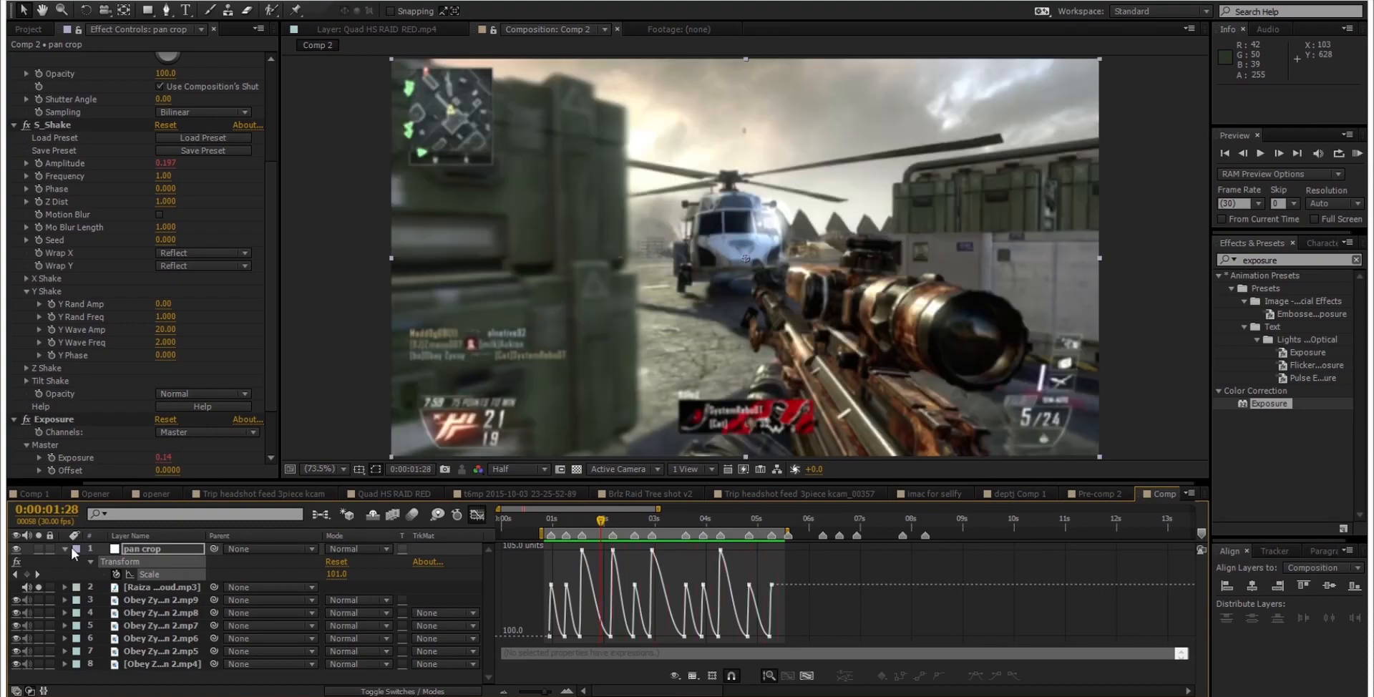
left_click(66, 548)
left_click(477, 514)
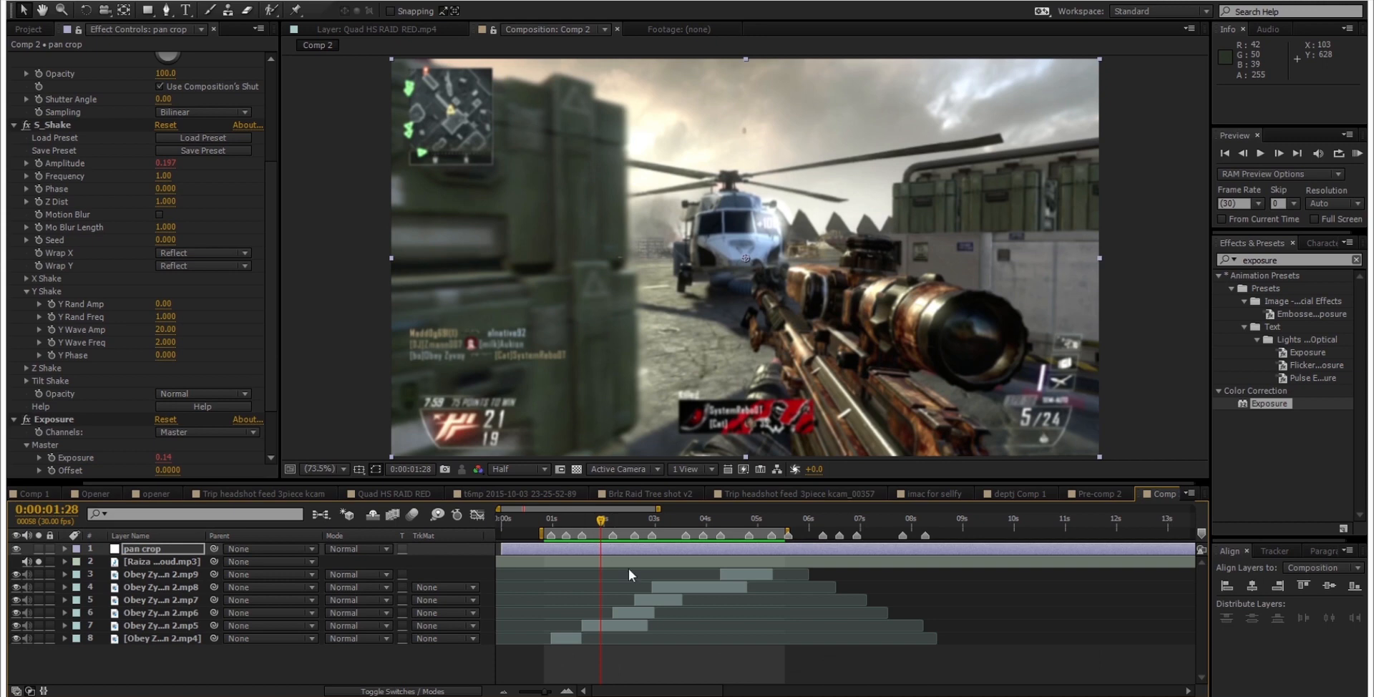
left_click(642, 651)
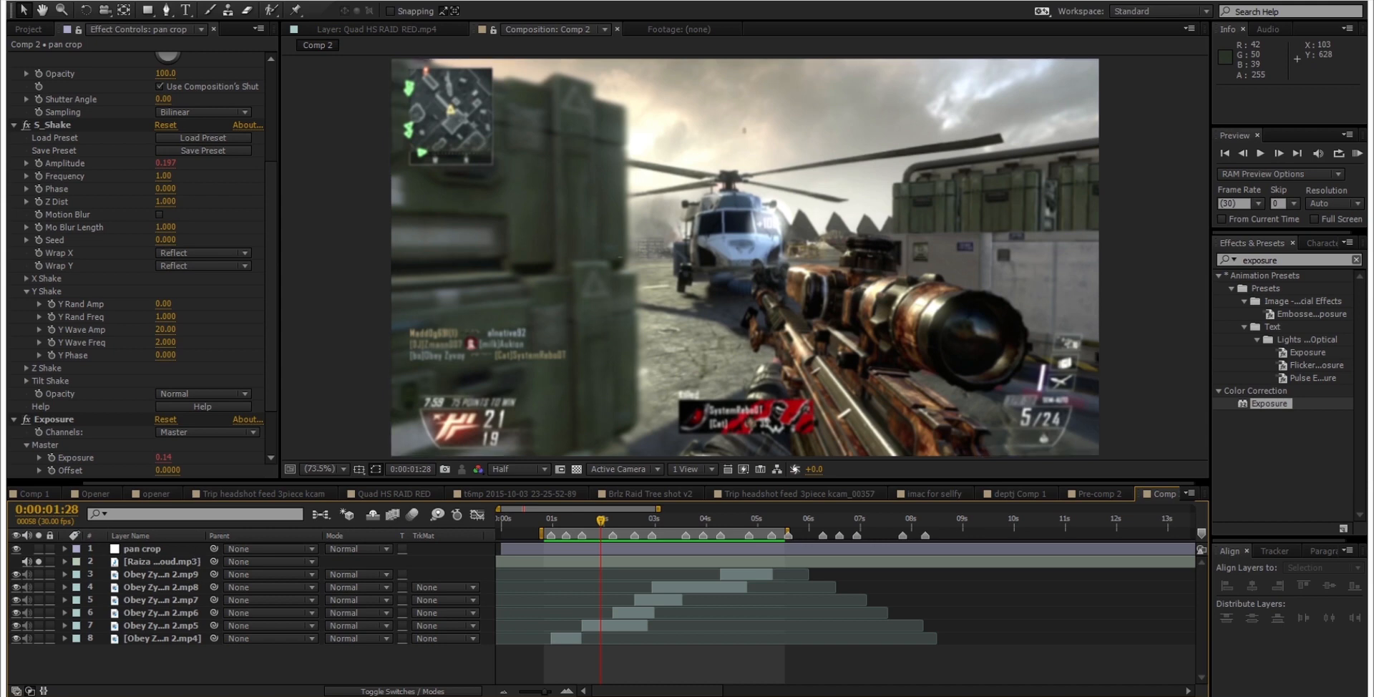
Step: Open the Convoy 3 project from the recent projects and dismiss the missing-files warning
left_click(20, 2)
left_click(20, 2)
left_click(20, 2)
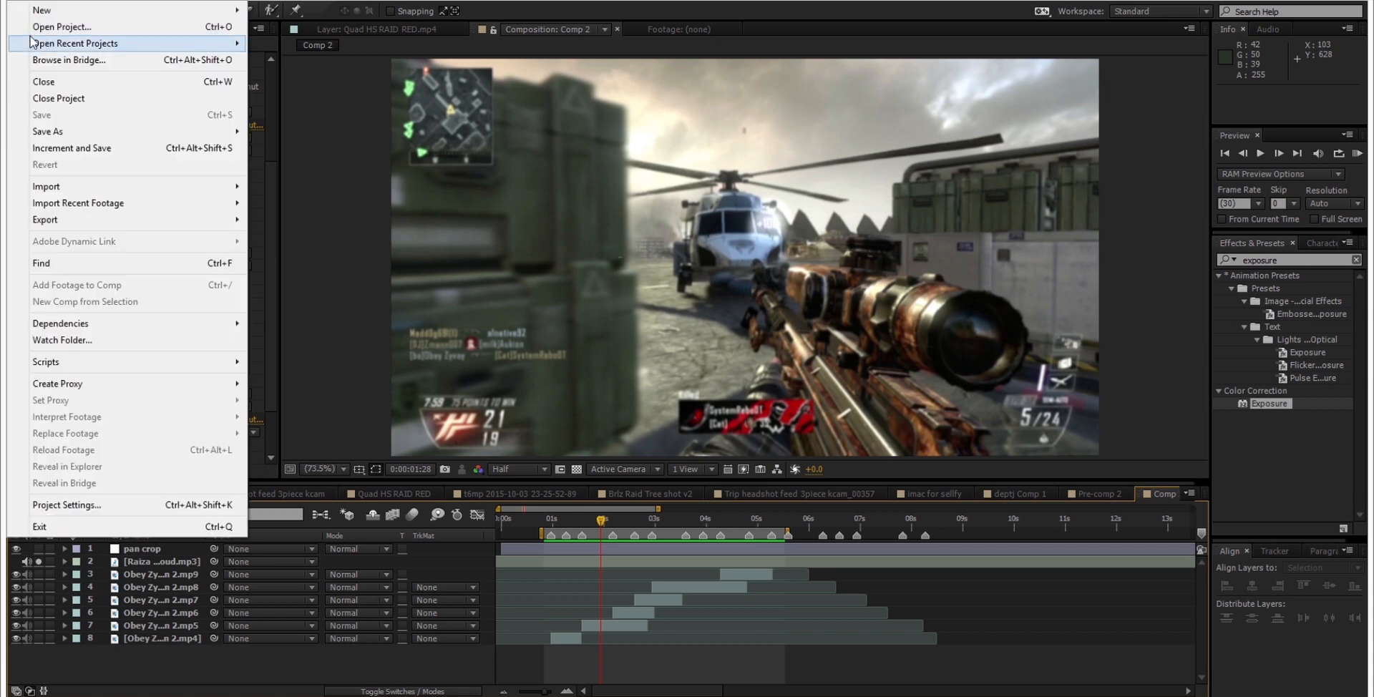
mouse_move(107, 43)
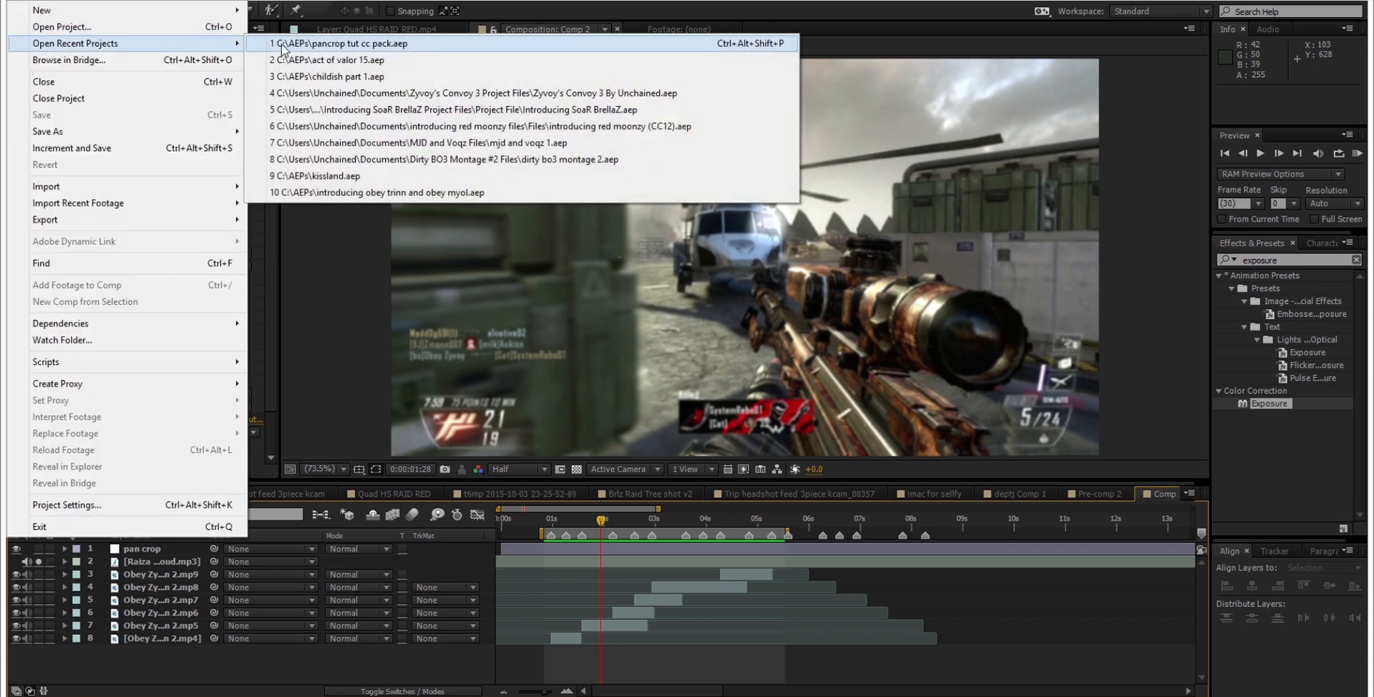
left_click(369, 93)
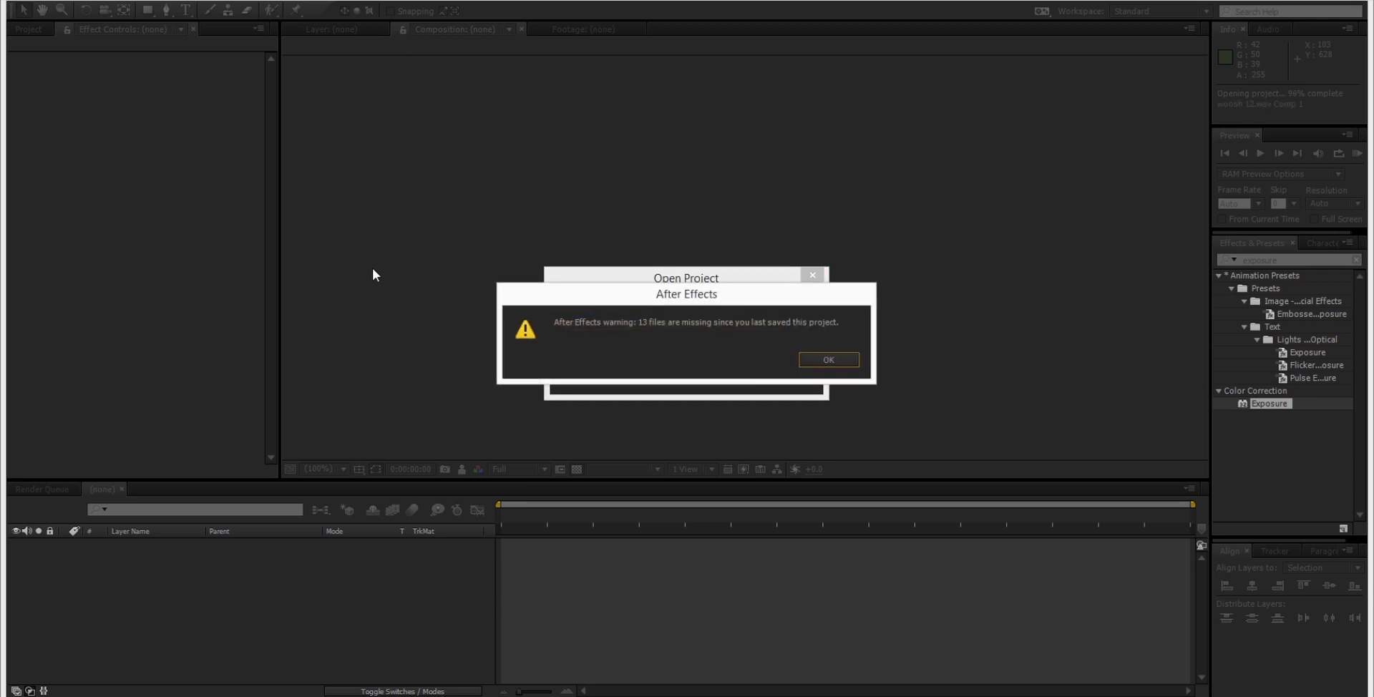
key("Return")
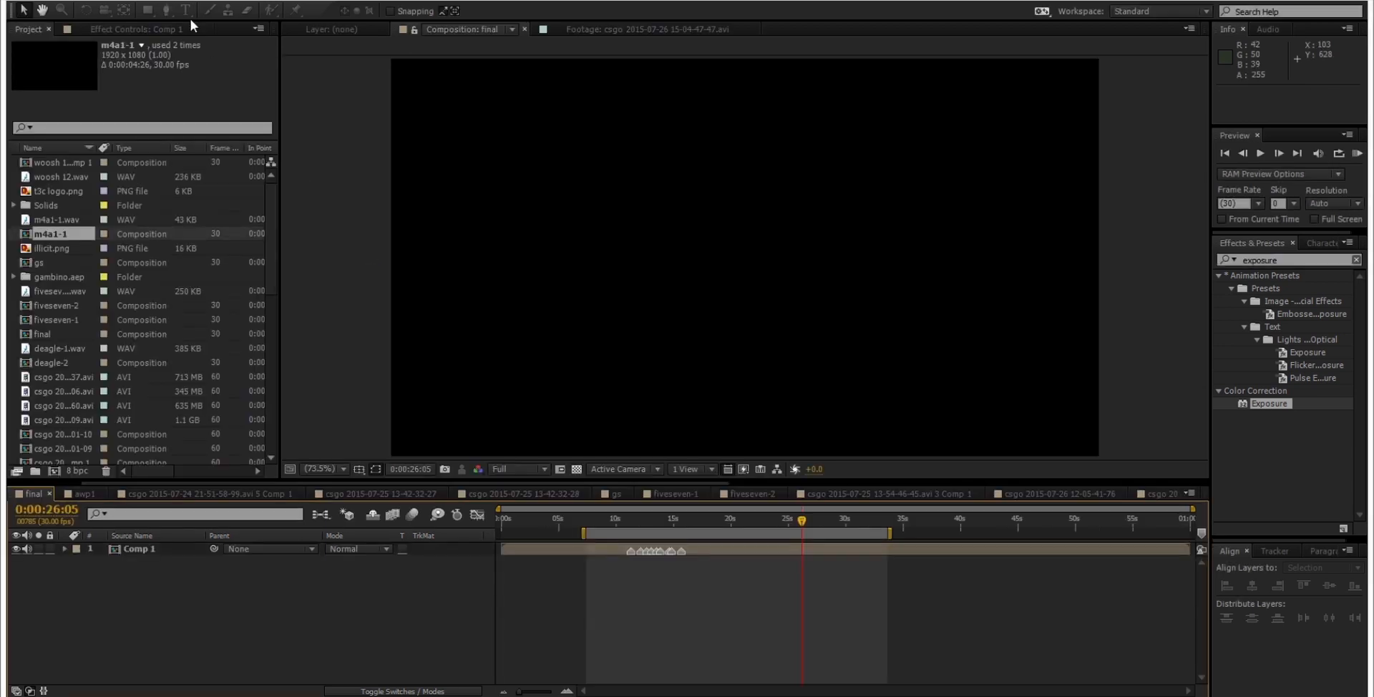
Step: Dismiss the disabled-expressions warning, open the recent project whose Comp 2 holds the pan crop layer, and dismiss its warning too
left_click(903, 395)
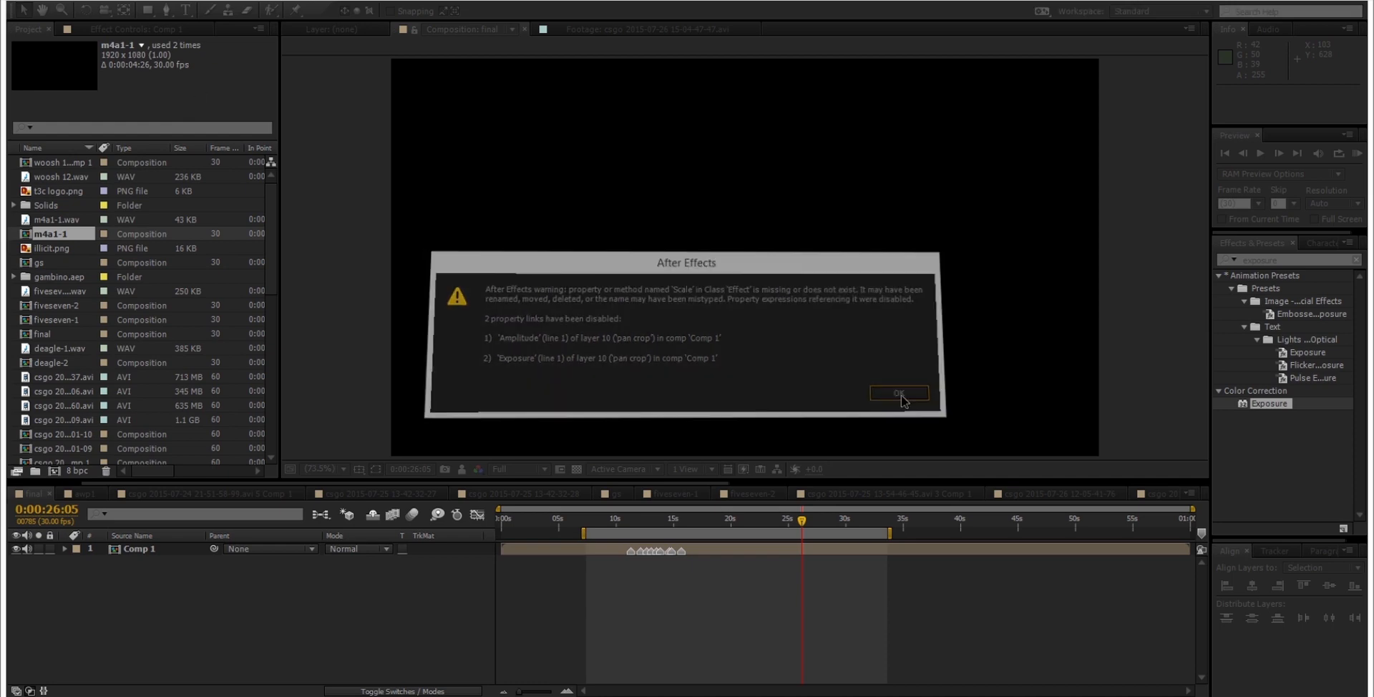
left_click(21, 3)
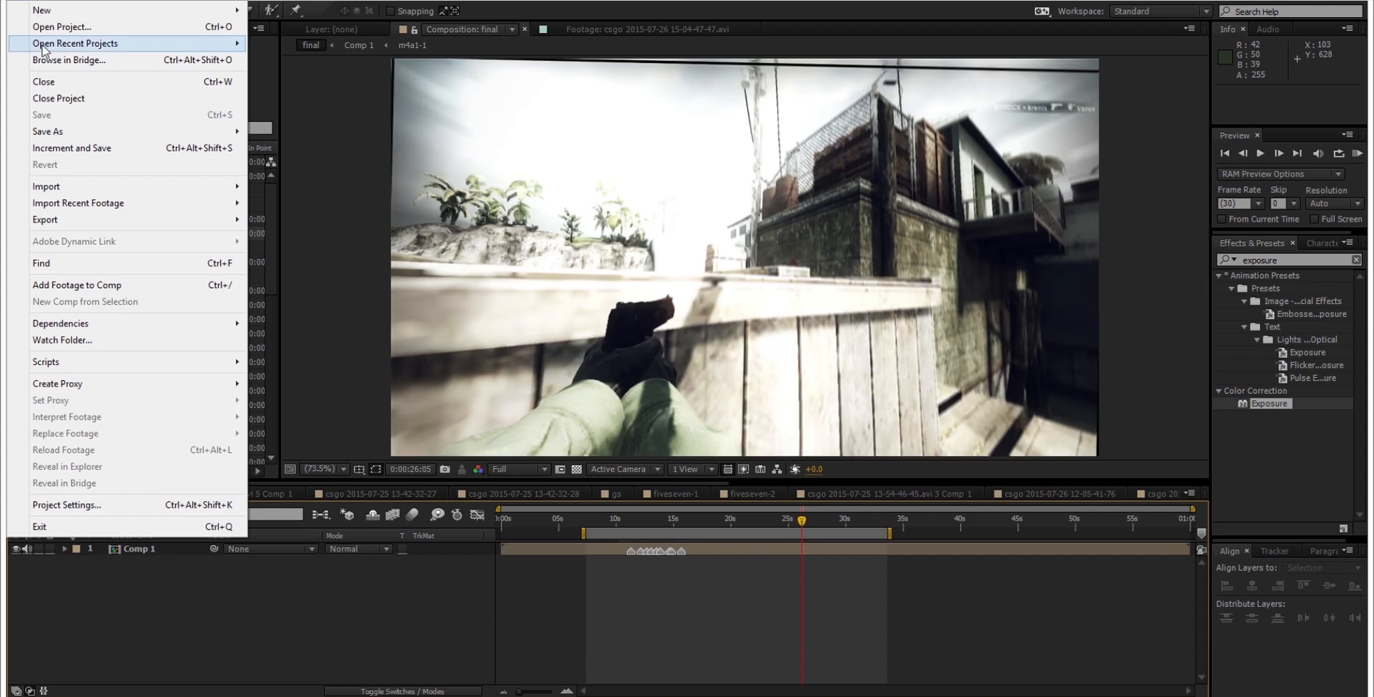
mouse_move(45, 49)
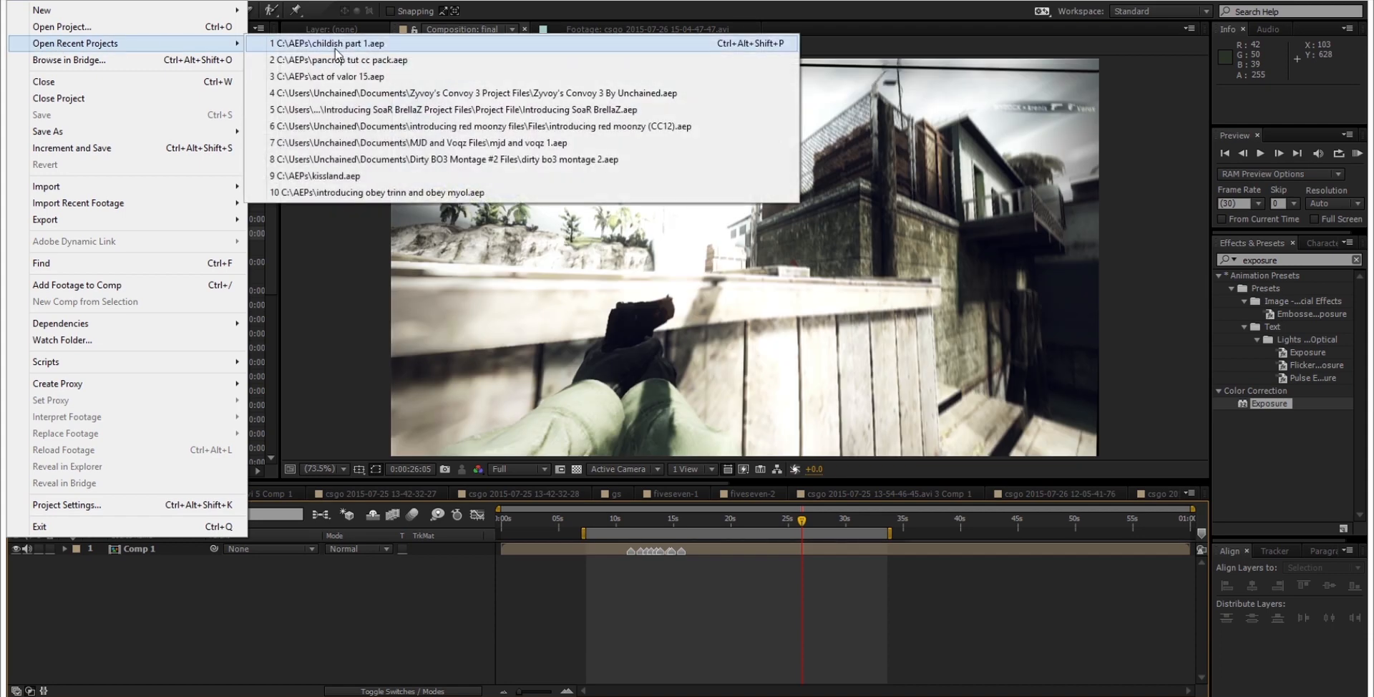
left_click(422, 141)
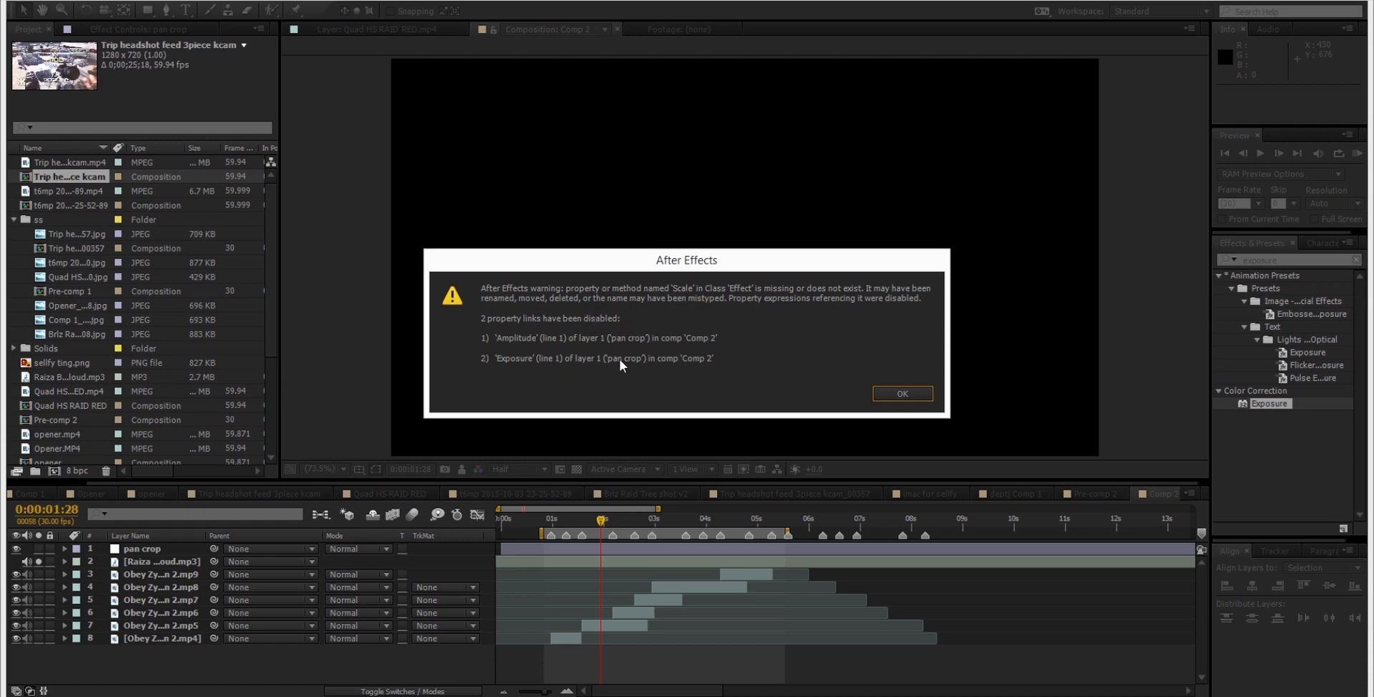
key("Return")
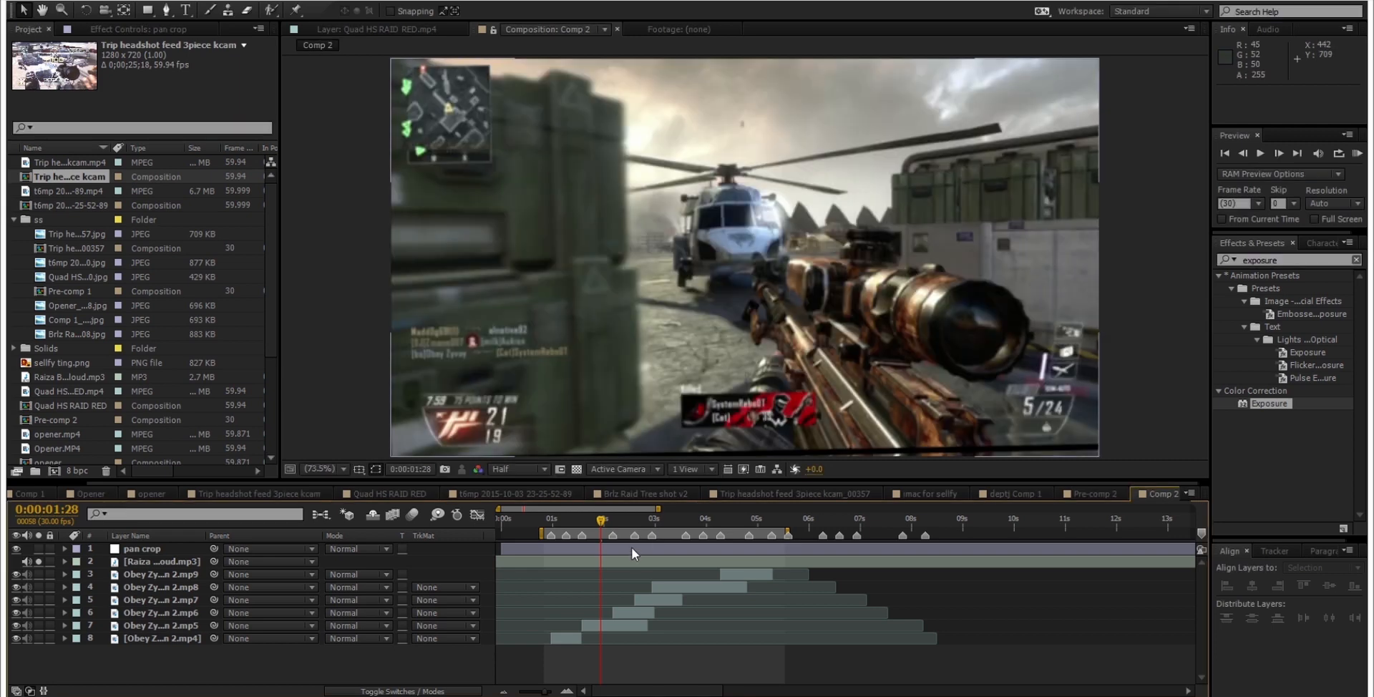
Step: Reveal the pan crop layer's Scale keyframes in Comp 2, show the layer's effect settings, and collapse it again
left_click(630, 548)
key("u")
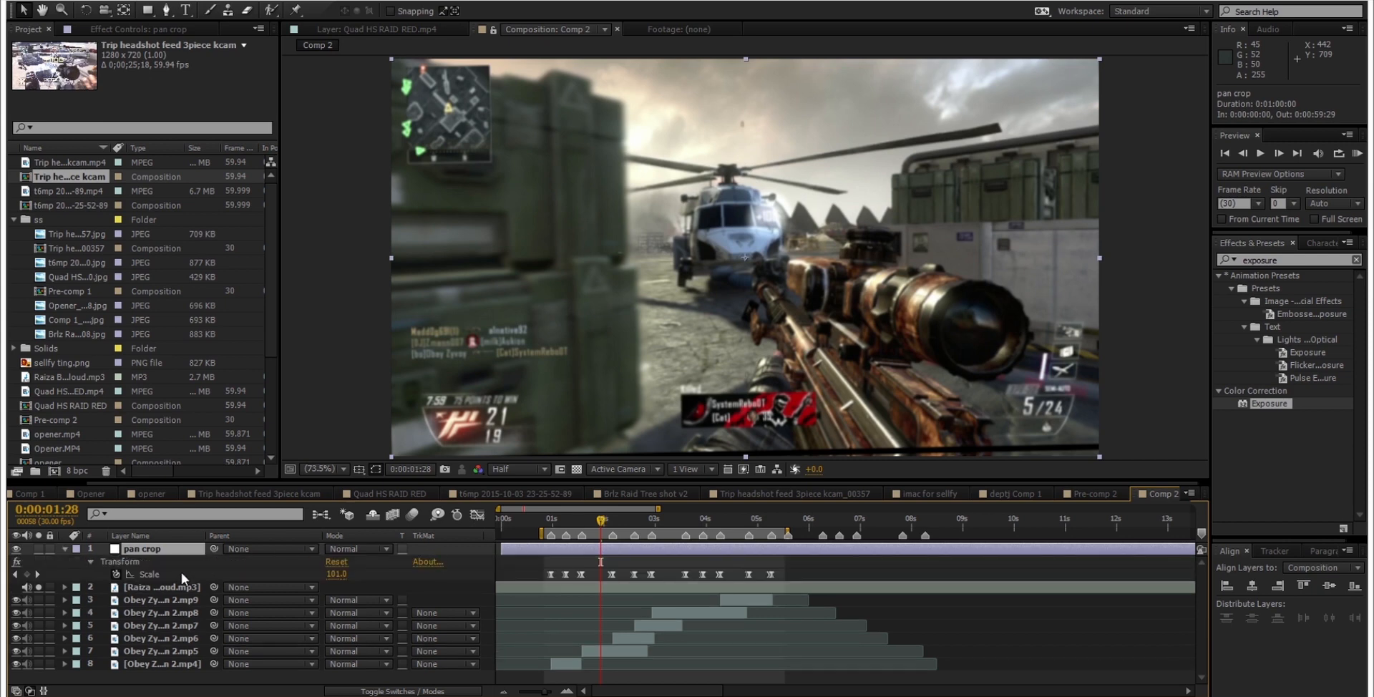
left_click(152, 28)
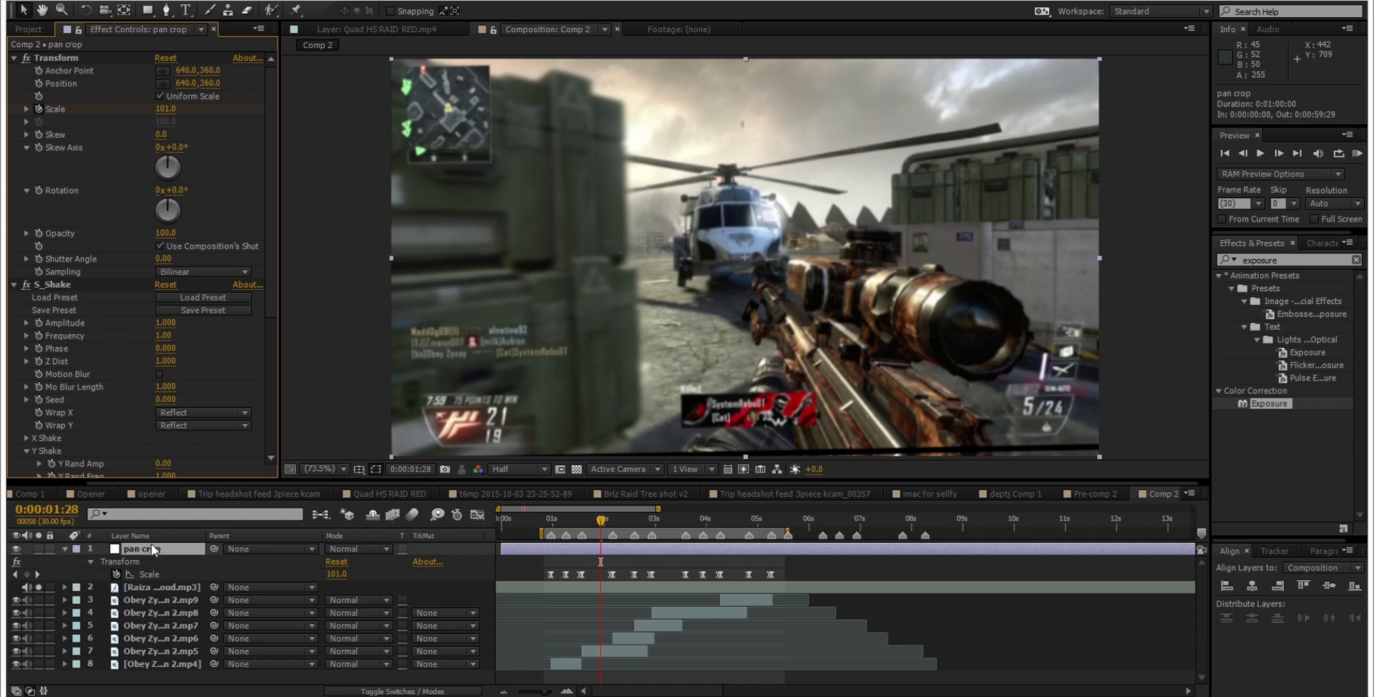
left_click(64, 548)
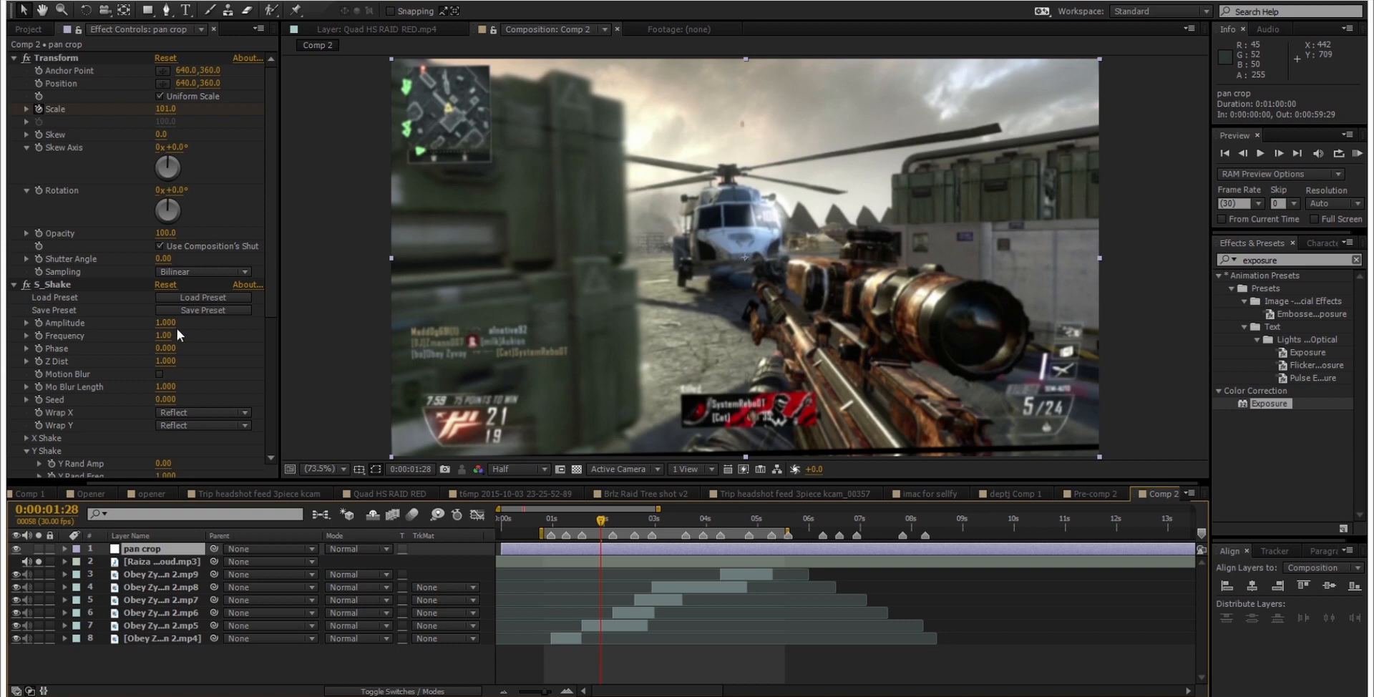
Step: Re-enable the S_Shake Amplitude and Exposure expressions by removing each and undoing the removal, and scrub the time to 0:00:04:19
left_click(38, 322)
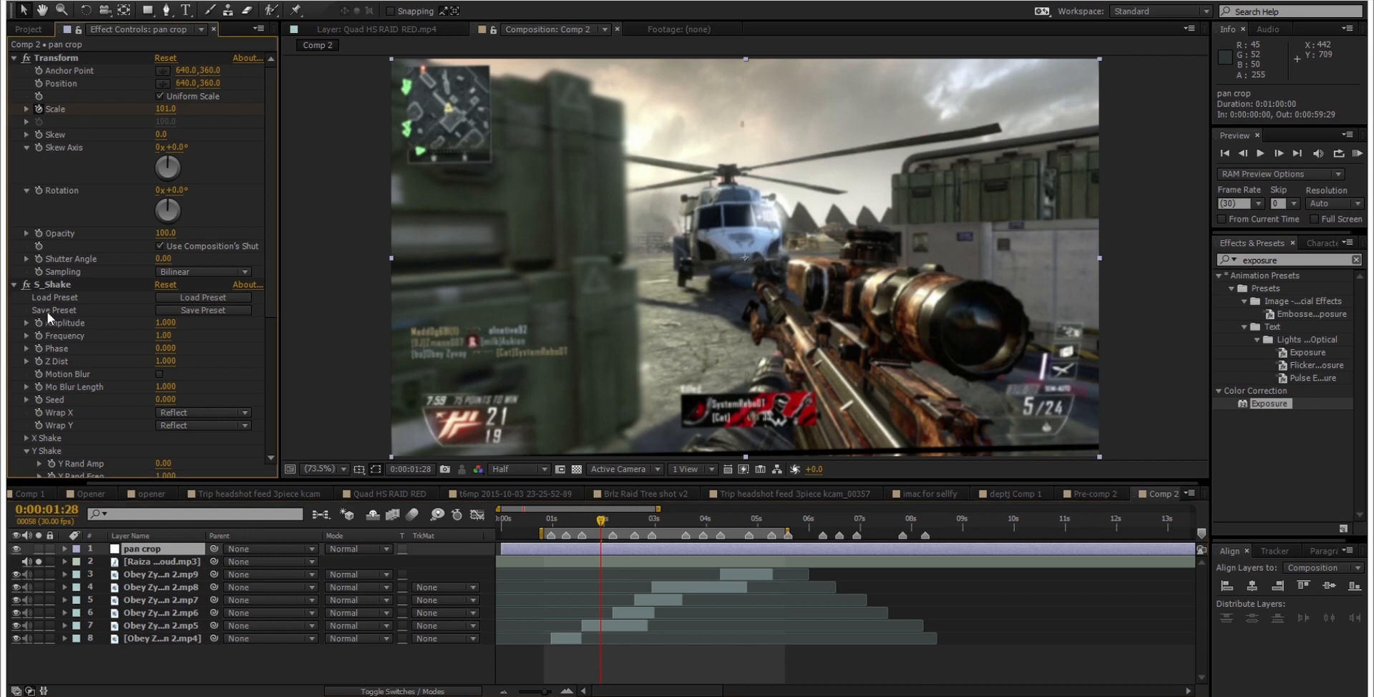
key("ctrl+z")
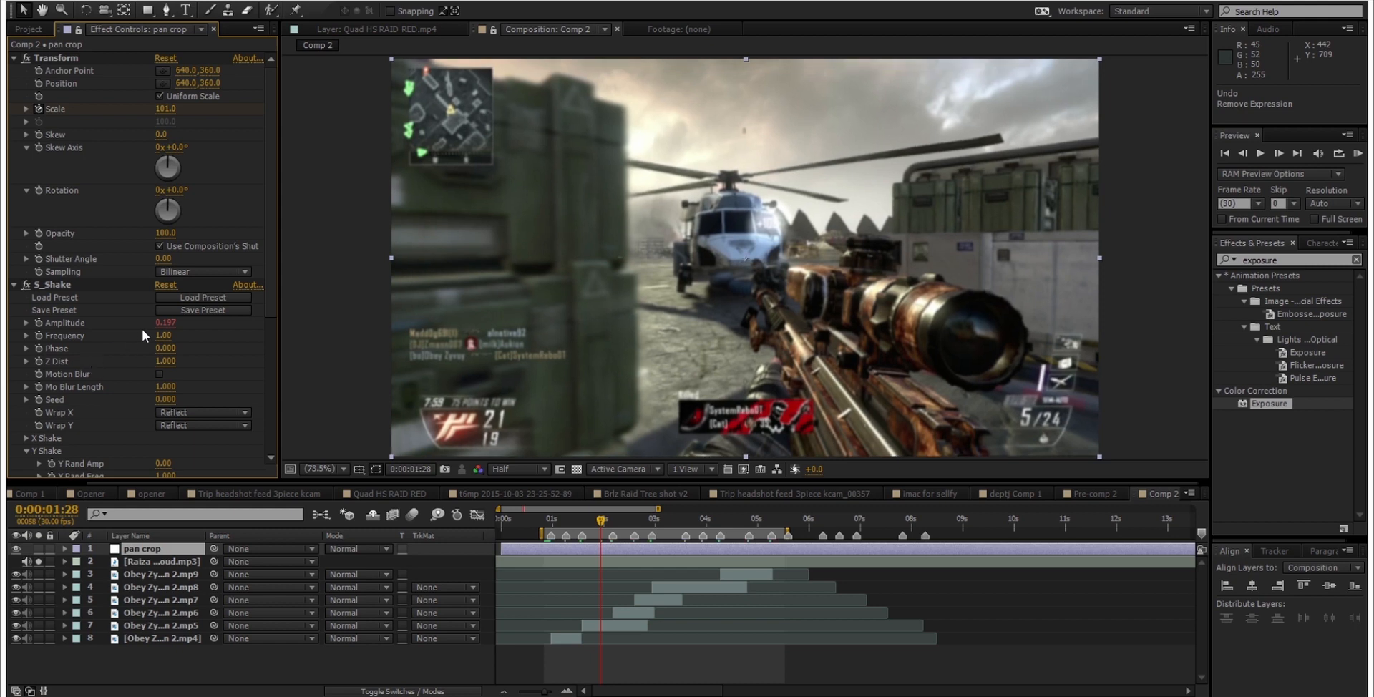
scroll(106, 350, "down", 5)
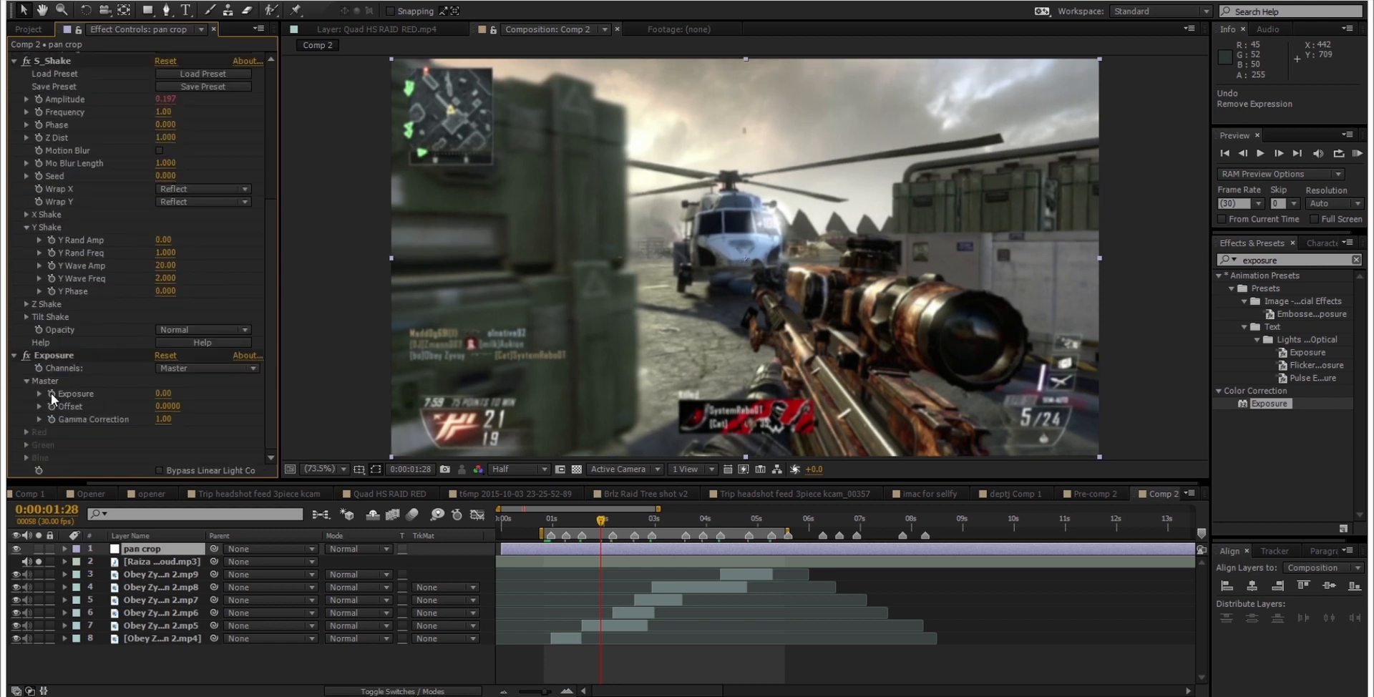
key("ctrl+v")
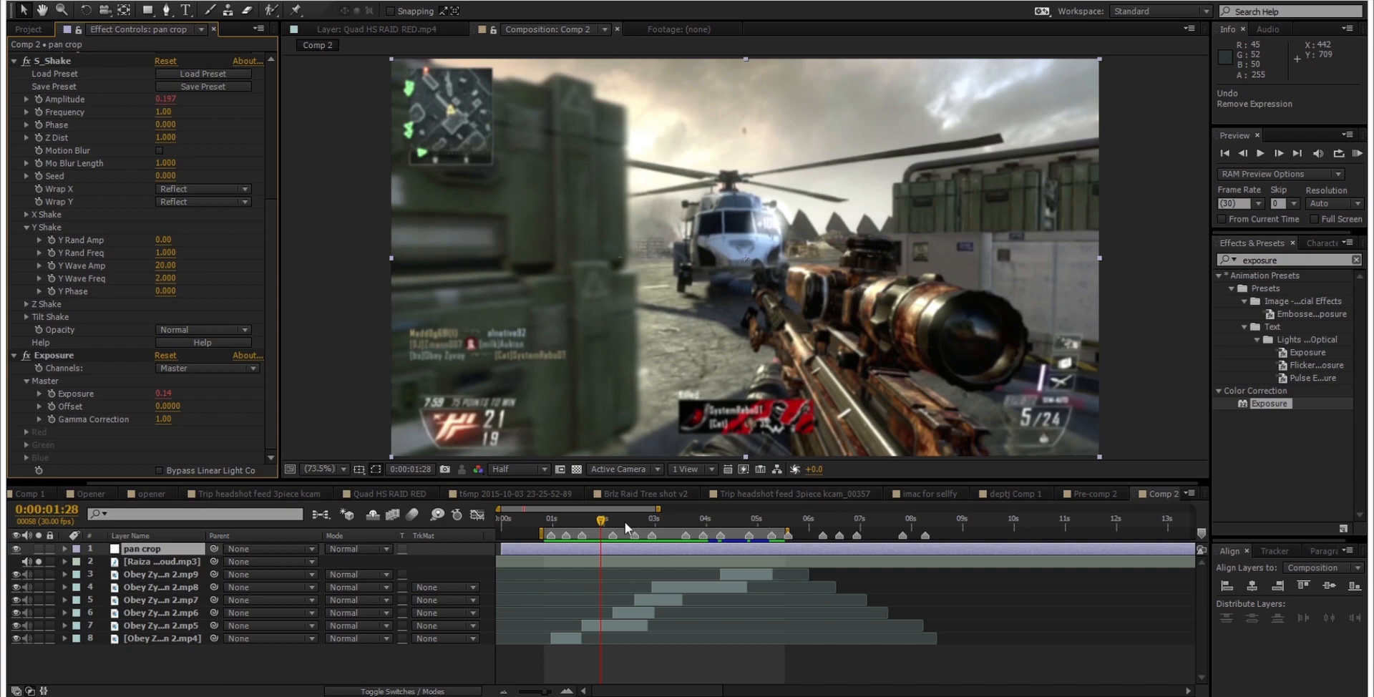
left_click_drag(602, 520, 739, 626)
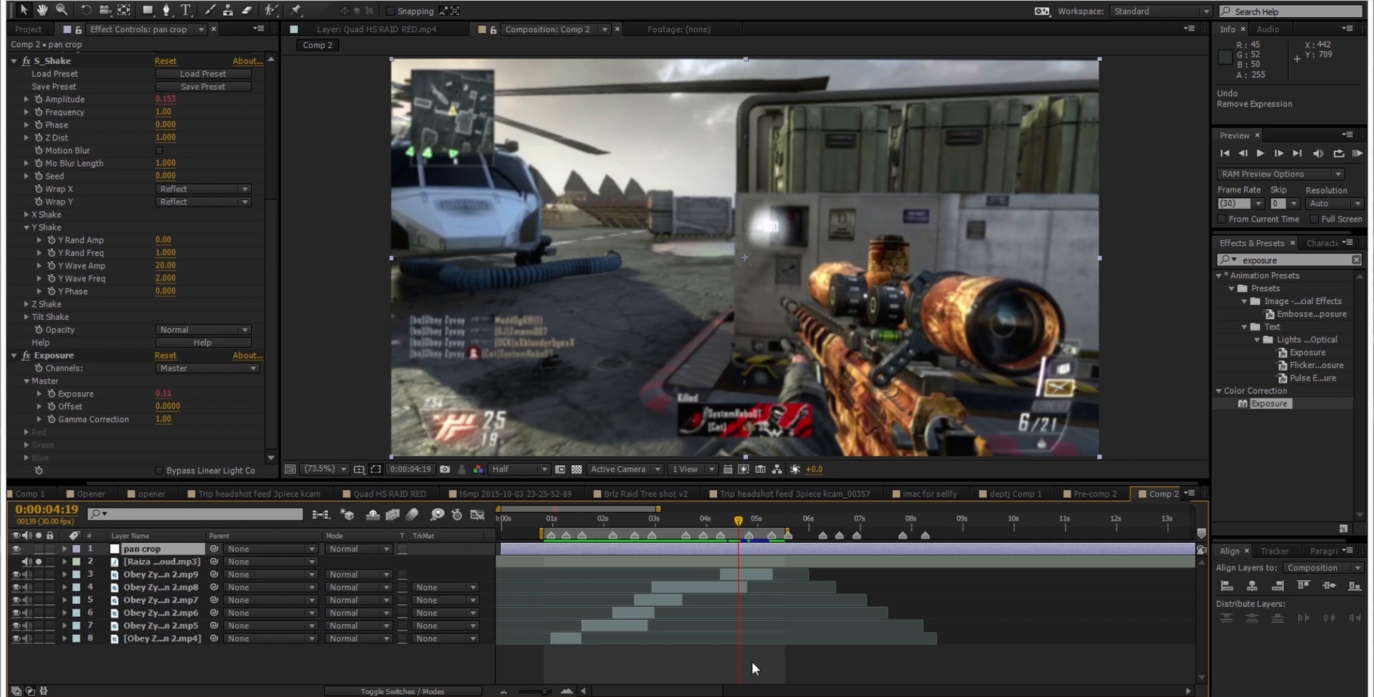